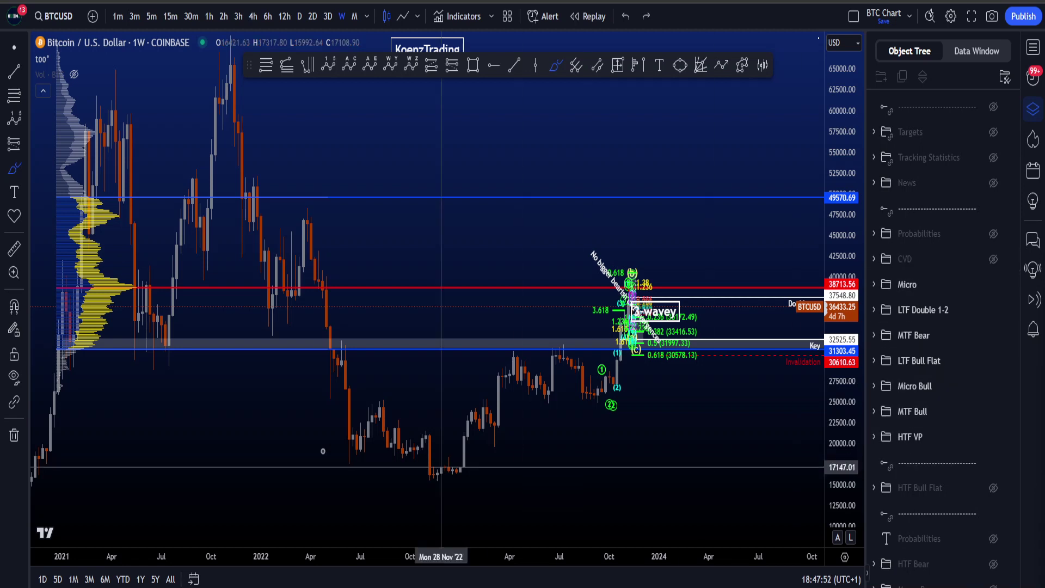
Step: Draw large brush loops around the weekly price action from 2021 to 2023, and undo the strokes
mouse_move(455, 463)
left_mouse_down()
mouse_move(770, 212)
mouse_move(35, 98)
mouse_move(463, 448)
mouse_move(595, 287)
left_mouse_up()
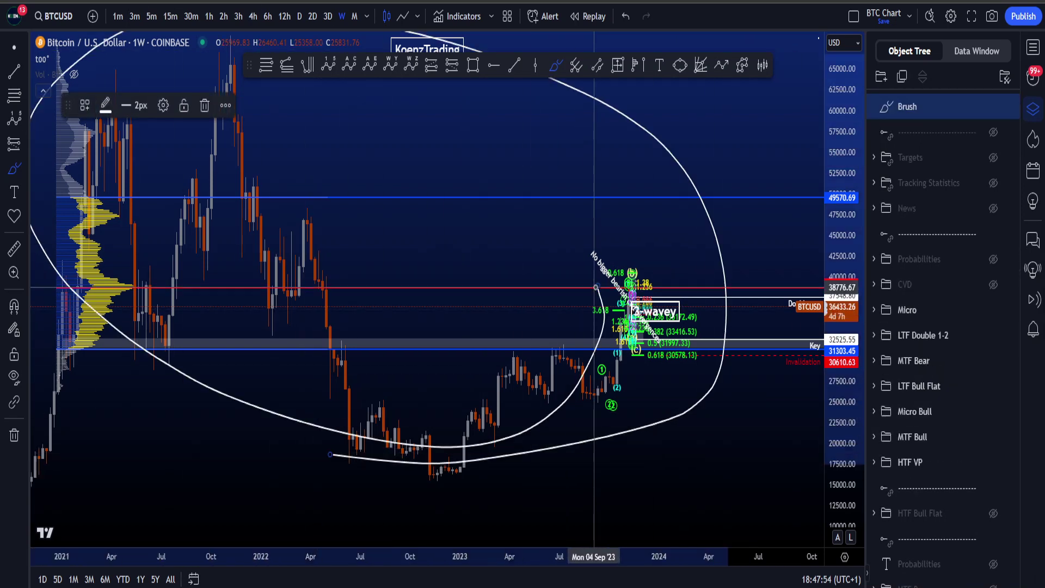
key("ctrl+z")
key("ctrl+z")
mouse_move(308, 406)
left_mouse_down()
mouse_move(318, 212)
mouse_move(81, 417)
mouse_move(317, 353)
left_mouse_up()
key("ctrl+z")
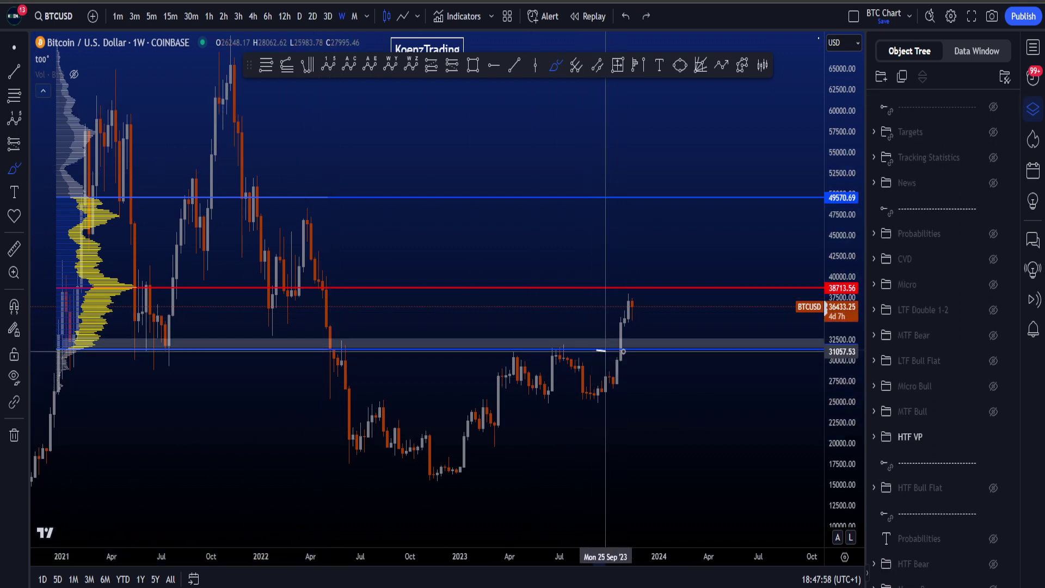
Step: Mark the late-2023 breakout and the grey zone above the 31303.45 level with brush strokes, undoing each one
left_click_drag(606, 351, 640, 287)
key("ctrl+z")
mouse_move(602, 334)
left_mouse_down()
mouse_move(628, 212)
mouse_move(567, 347)
left_mouse_up()
key("ctrl+z")
Step: Mark the recent high at the red 38713.56 level with a brush stroke, and undo it
left_click_drag(833, 415, 833, 360)
scroll(656, 324, "up", 2)
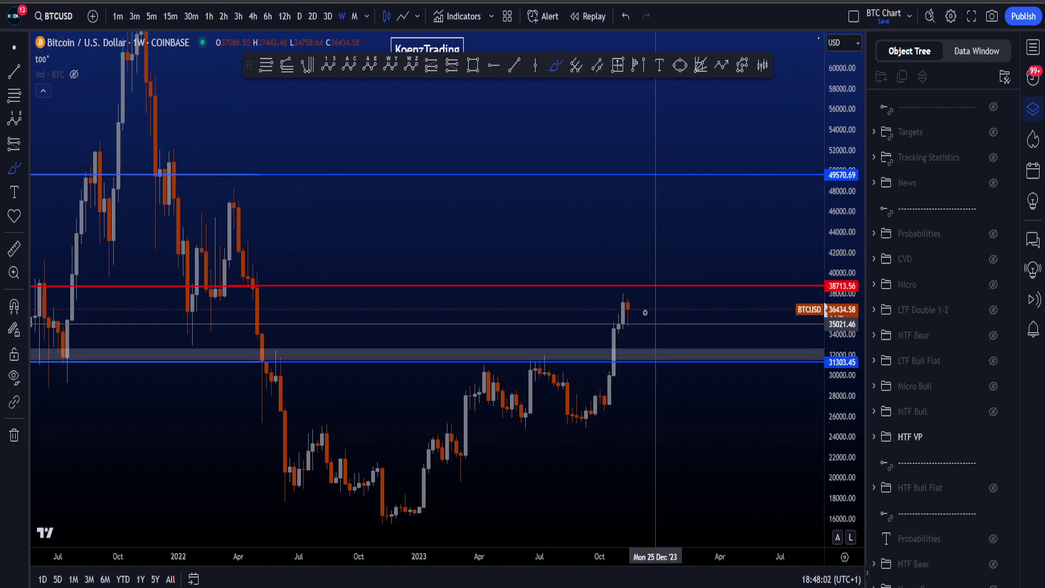
left_click_drag(642, 287, 638, 284)
key("ctrl+z")
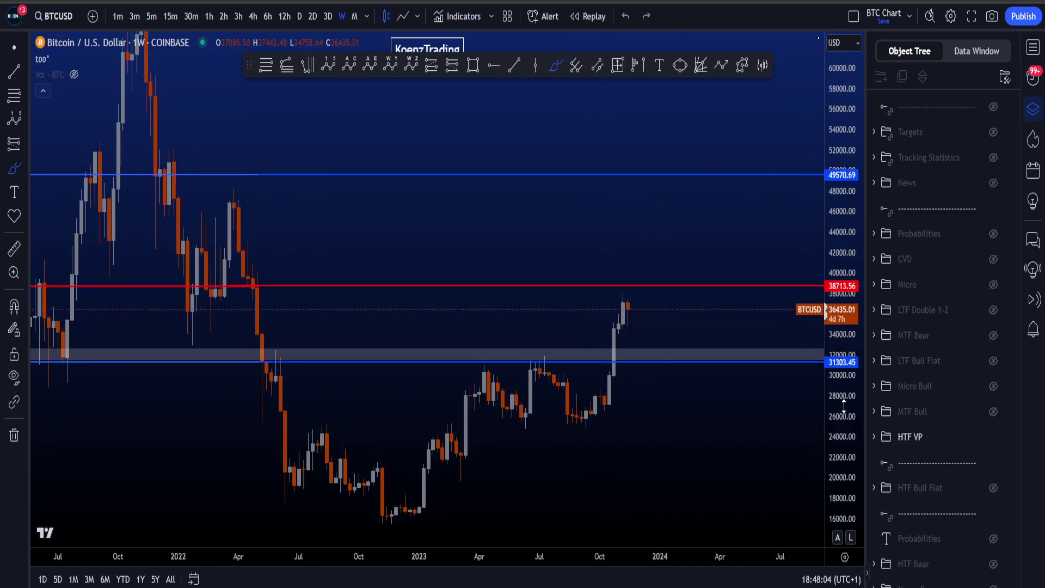
Step: Brush a projected path dipping to the 31303.45 zone and rising beyond the 38713.56 level, and remove the strokes
left_click_drag(841, 322, 843, 409)
scroll(767, 390, "down", 2)
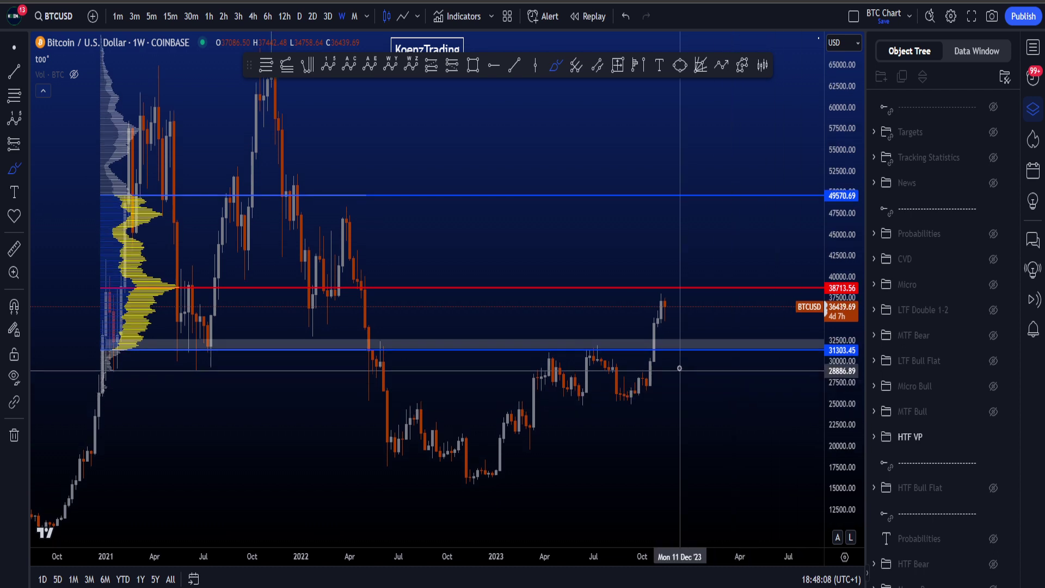
mouse_move(630, 347)
left_mouse_down()
mouse_move(633, 198)
mouse_move(723, 322)
mouse_move(688, 344)
left_mouse_up()
key("ctrl+z")
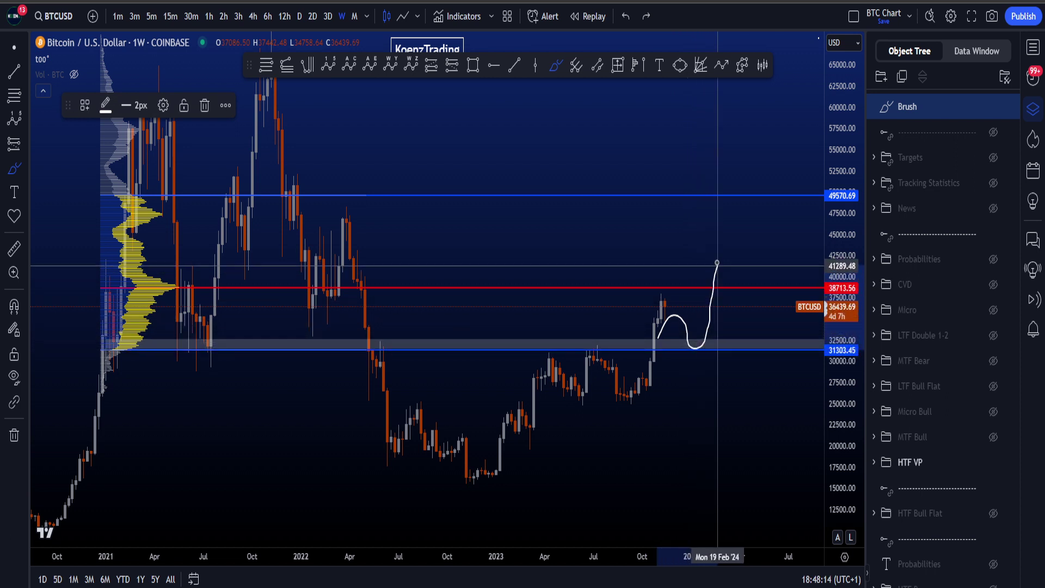
key("Delete")
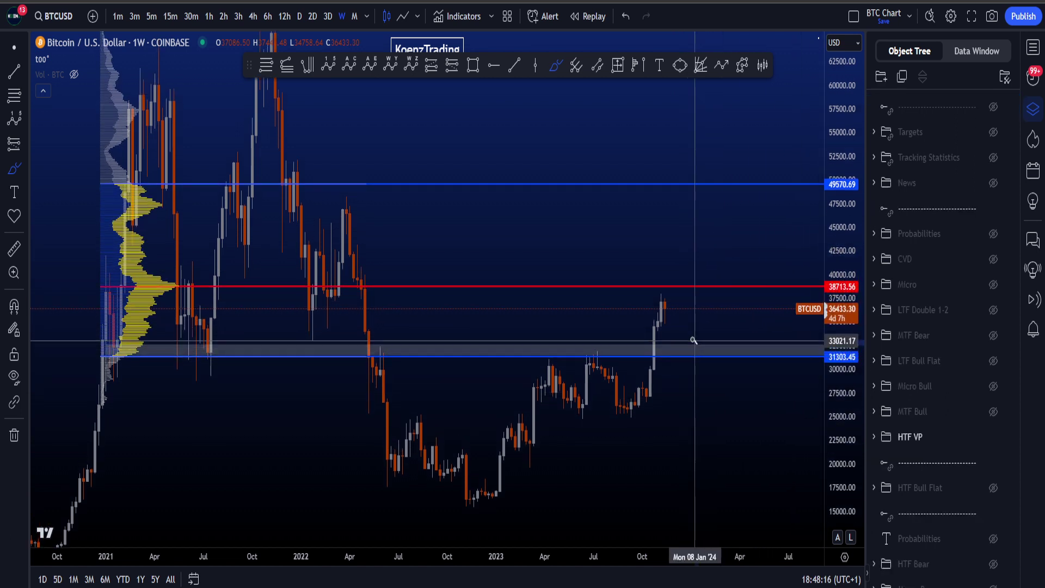
left_click_drag(692, 340, 674, 358)
key("ctrl+z")
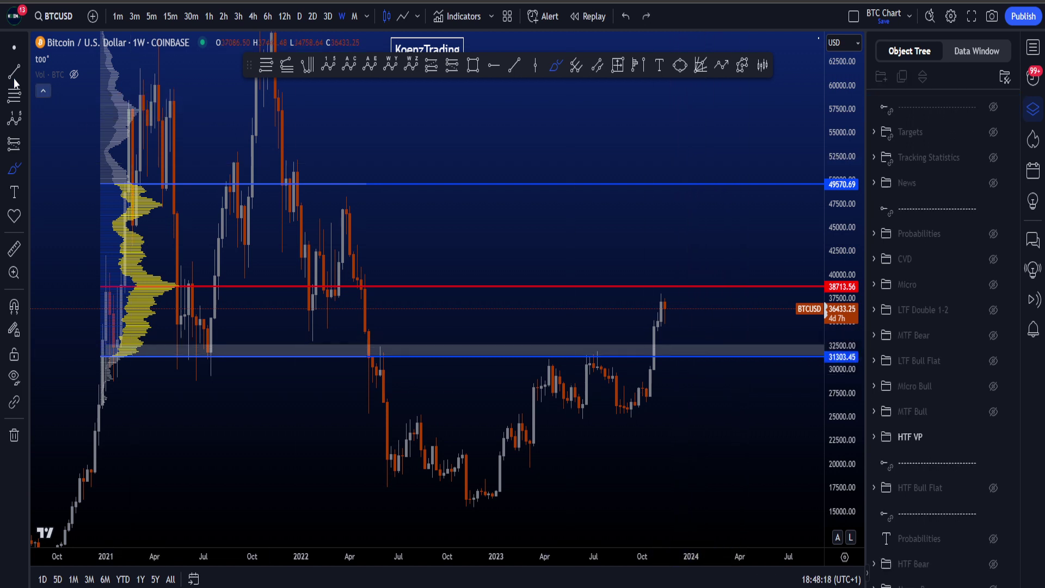
Step: Circle the lower edge of the volume profile in early 2021 and mark the grey zone across 2022 and 2023, and undo the strokes
left_click_drag(148, 337, 84, 356)
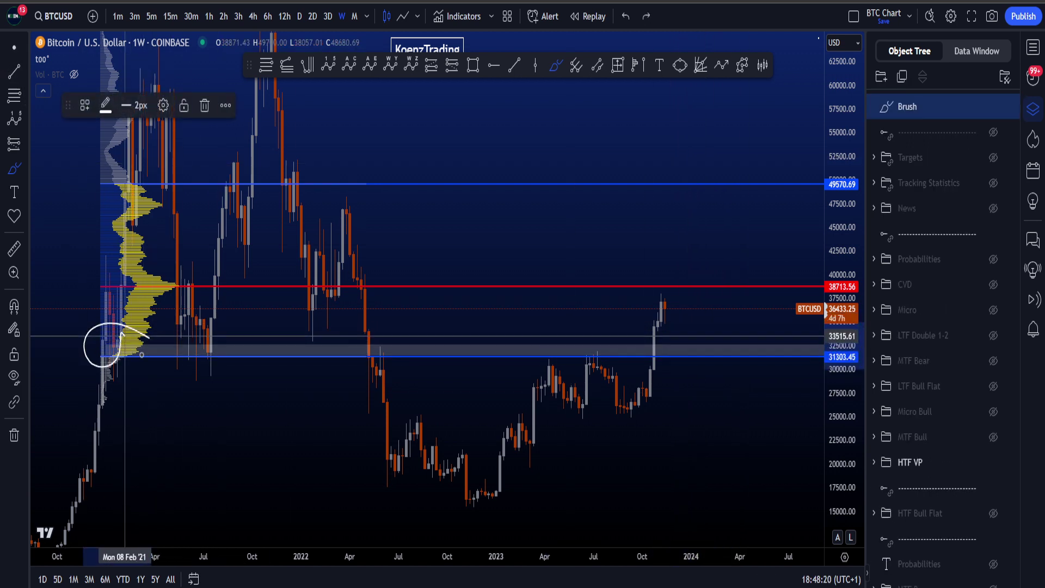
mouse_move(368, 338)
left_mouse_down()
mouse_move(611, 359)
mouse_move(598, 343)
left_mouse_up()
key("ctrl+z")
Step: Replace the HTF VP drawings with the MTF Bull group and set the chart to the 4-hour timeframe
left_click(10, 48)
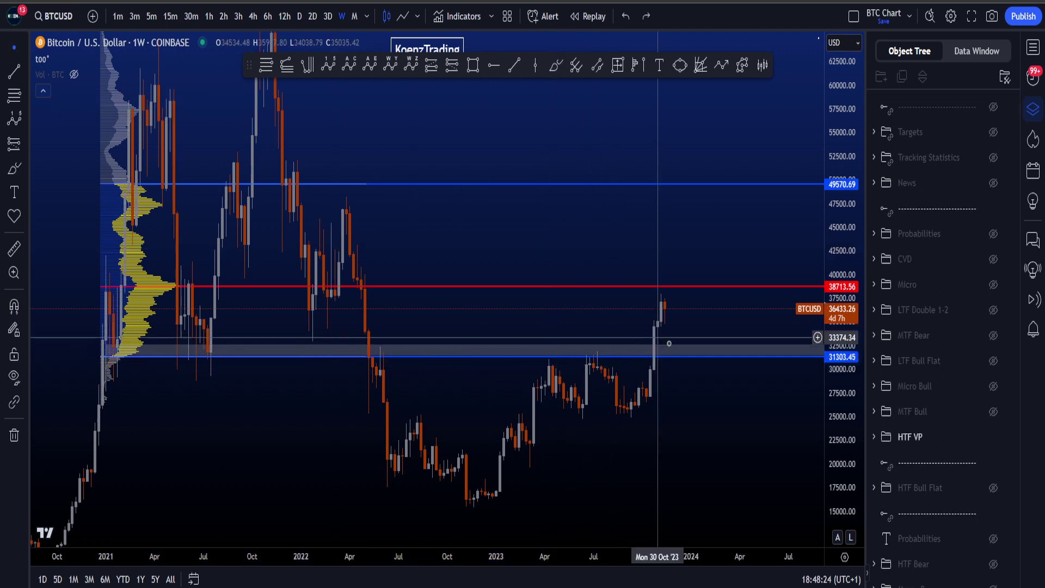
left_click(689, 348)
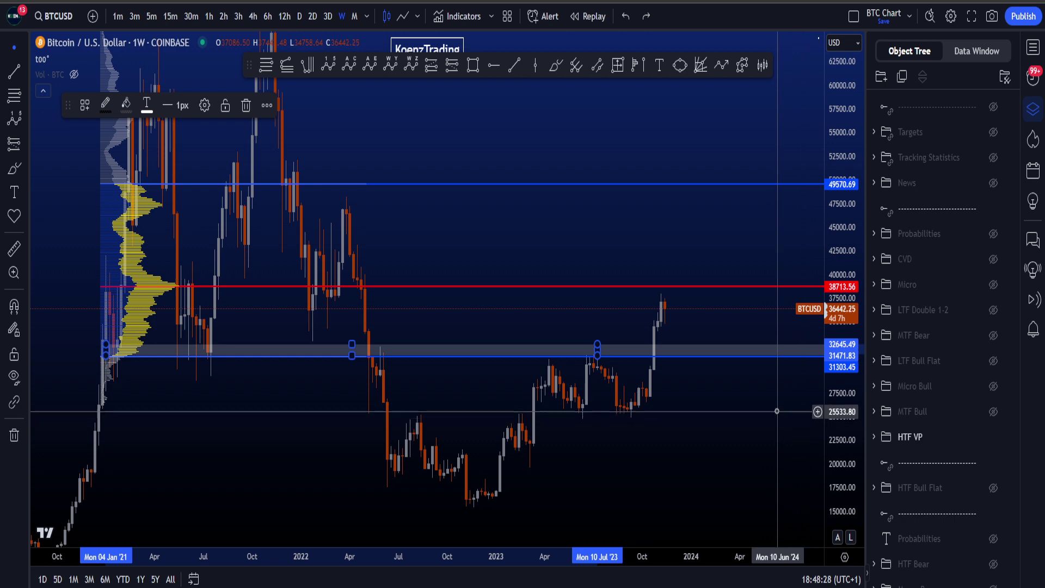
left_click(993, 437)
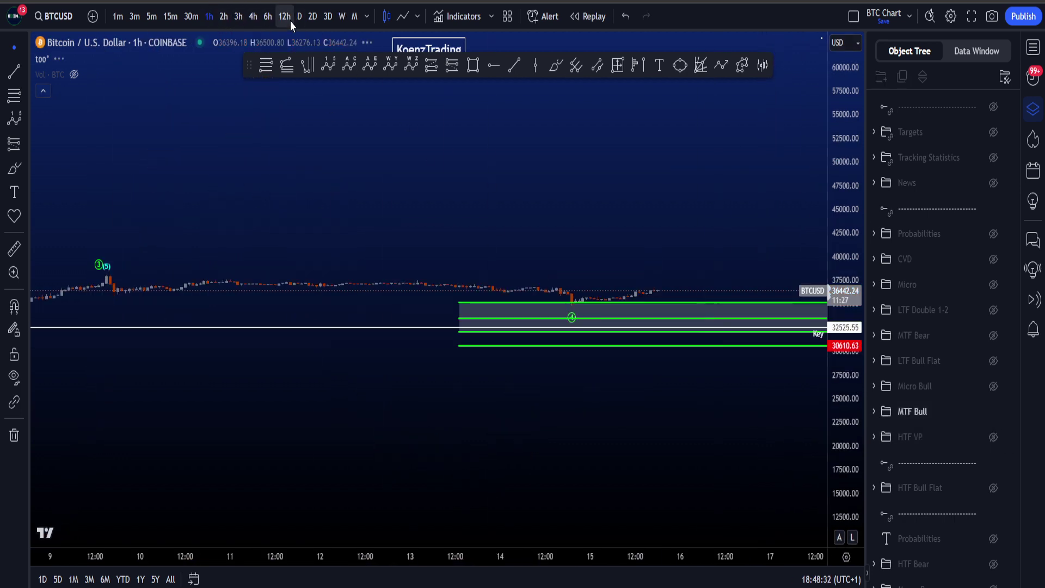
left_click(251, 17)
scroll(658, 342, "down", 6)
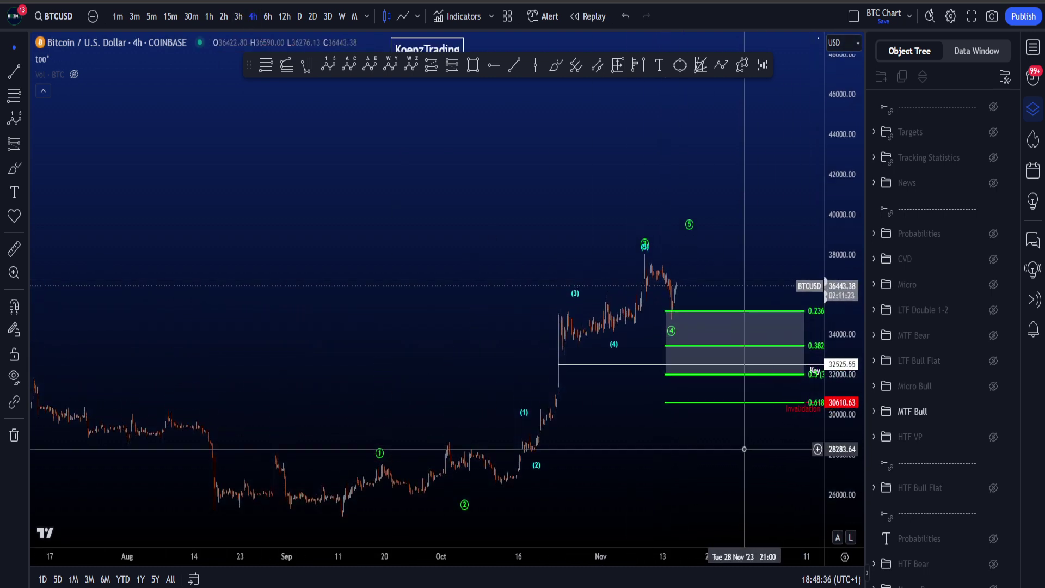
left_click_drag(744, 449, 676, 396)
Step: Trace the rise from the September low up to wave 5 with the Brush, undoing each stroke
left_click(552, 70)
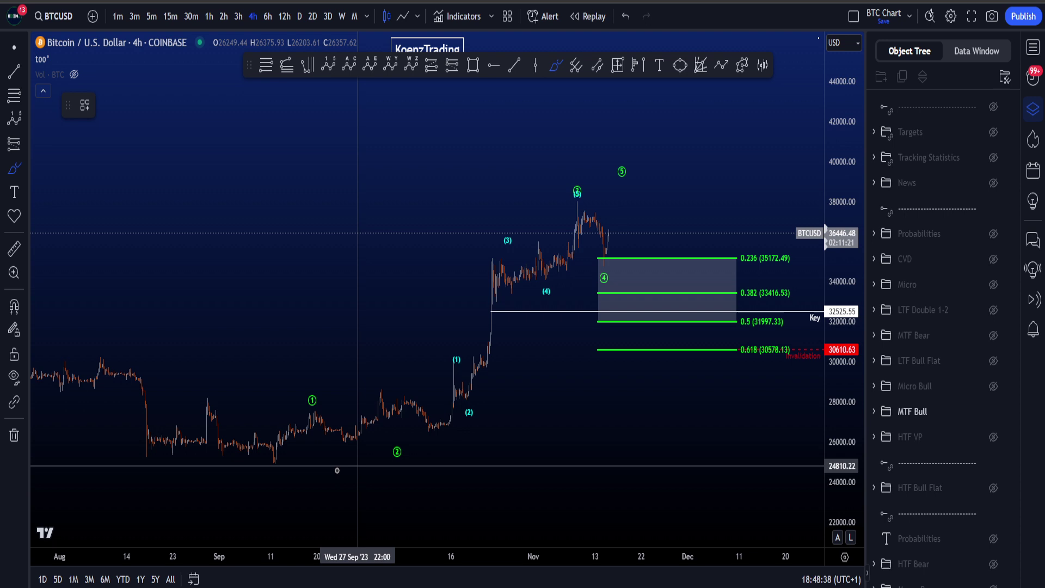
mouse_move(305, 461)
left_mouse_down()
mouse_move(250, 457)
mouse_move(304, 461)
left_mouse_up()
key("ctrl+z")
scroll(834, 482, "up", 3)
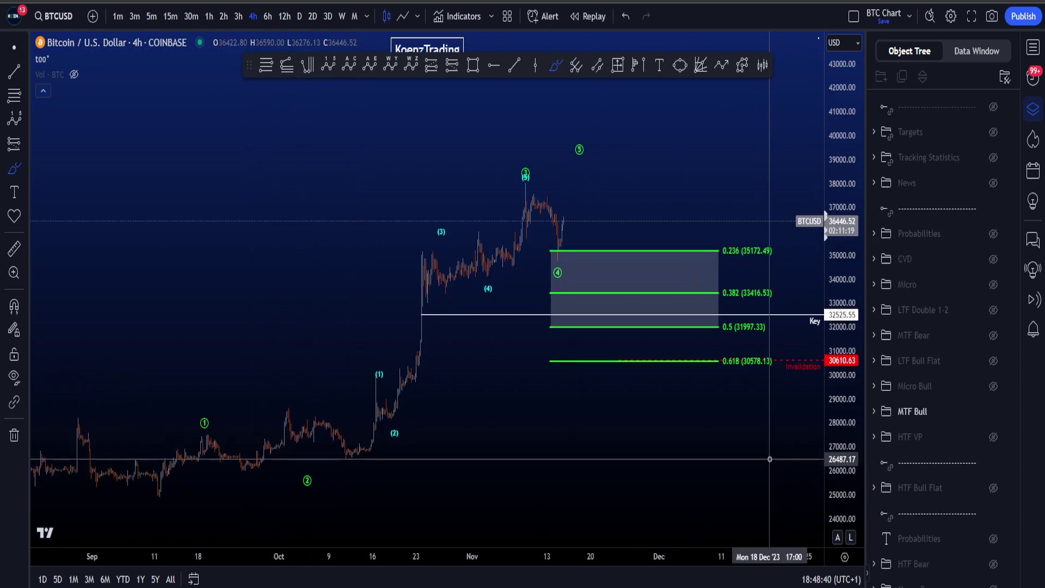
mouse_move(83, 481)
left_mouse_down()
mouse_move(103, 461)
mouse_move(338, 426)
mouse_move(457, 187)
mouse_move(521, 229)
mouse_move(635, 170)
mouse_move(646, 144)
left_mouse_up()
key("ctrl+z")
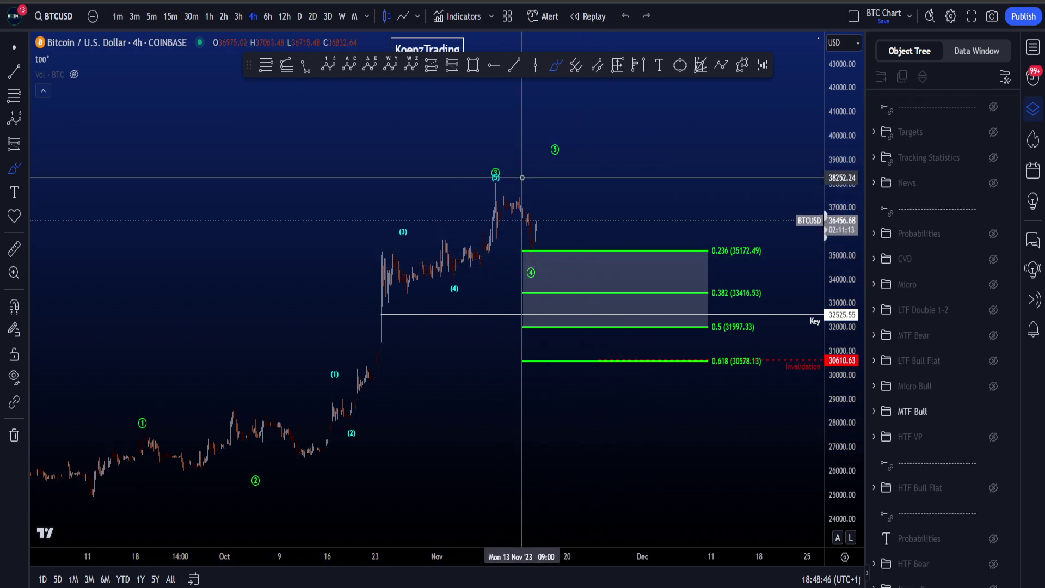
Step: Brush over the advance from wave 2 to wave 3 and circle the wave 4 label, undoing each stroke
mouse_move(506, 177)
left_mouse_down()
mouse_move(485, 179)
mouse_move(496, 164)
left_mouse_up()
key("ctrl+z")
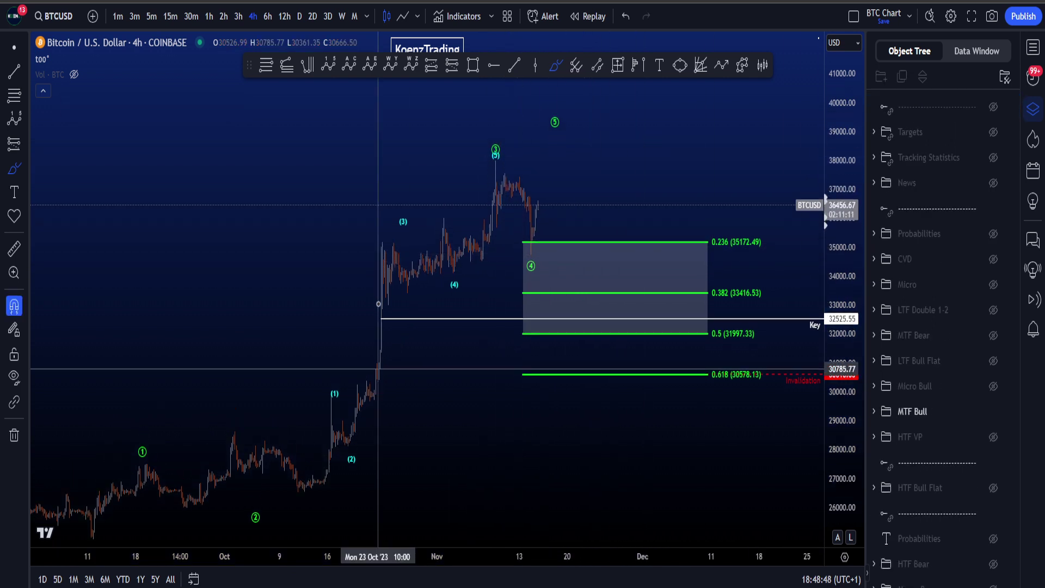
scroll(381, 316, "up", 2)
mouse_move(294, 489)
left_mouse_down()
mouse_move(320, 402)
mouse_move(385, 283)
mouse_move(478, 268)
mouse_move(542, 155)
left_mouse_up()
key("ctrl+z")
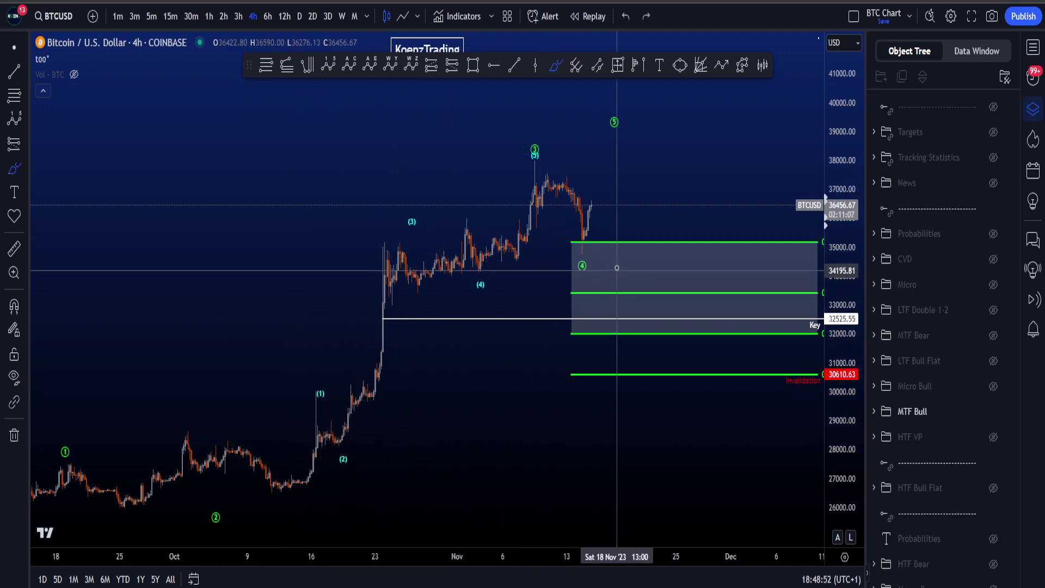
mouse_move(610, 256)
left_mouse_down()
mouse_move(567, 259)
mouse_move(599, 266)
mouse_move(579, 284)
left_mouse_up()
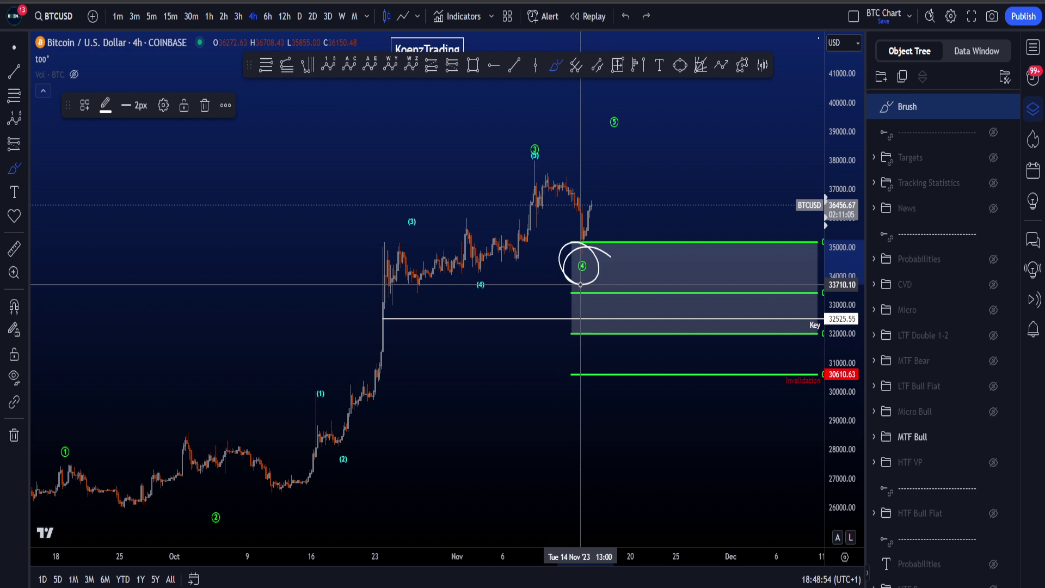
key("ctrl+z")
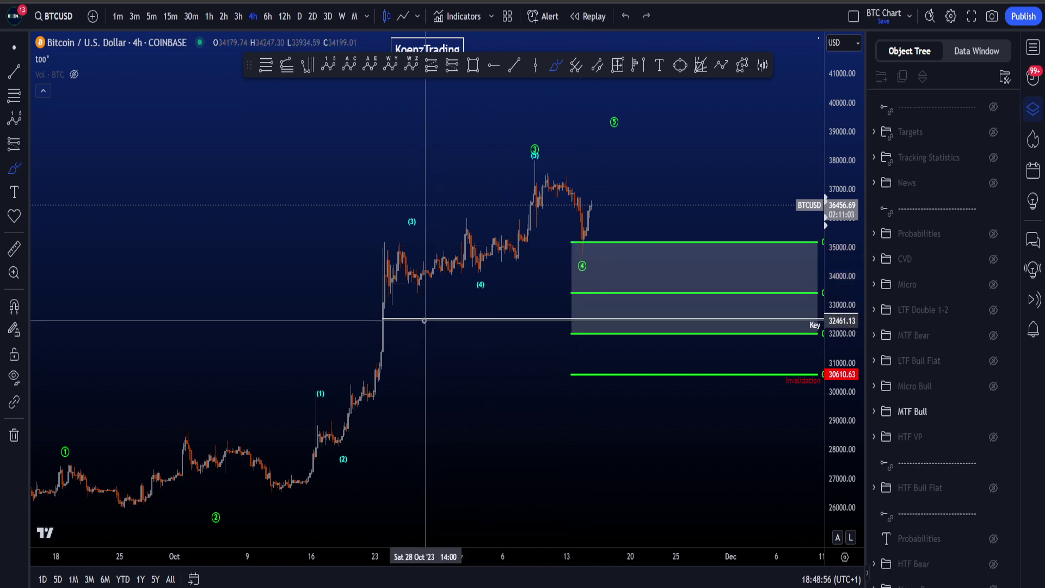
Step: Circle the sideways range around subwaves (3) and (4) above the Key line, and remove the loops
mouse_move(425, 322)
left_mouse_down()
mouse_move(365, 312)
mouse_move(479, 219)
mouse_move(563, 305)
mouse_move(404, 322)
mouse_move(518, 239)
mouse_move(341, 310)
left_mouse_up()
key("ctrl+z")
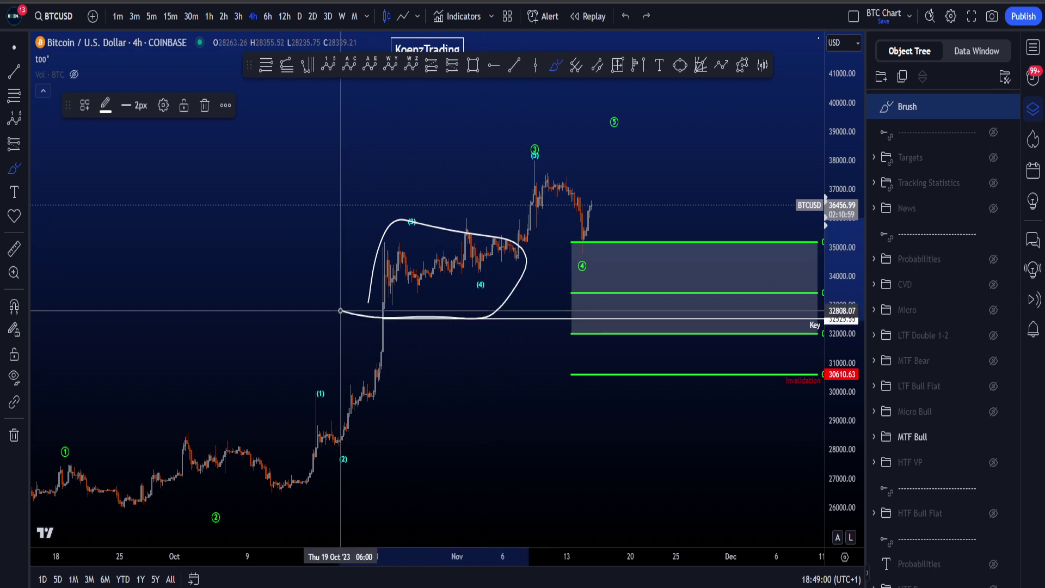
key("ctrl+z")
mouse_move(378, 237)
left_mouse_down()
mouse_move(508, 309)
mouse_move(376, 235)
left_mouse_up()
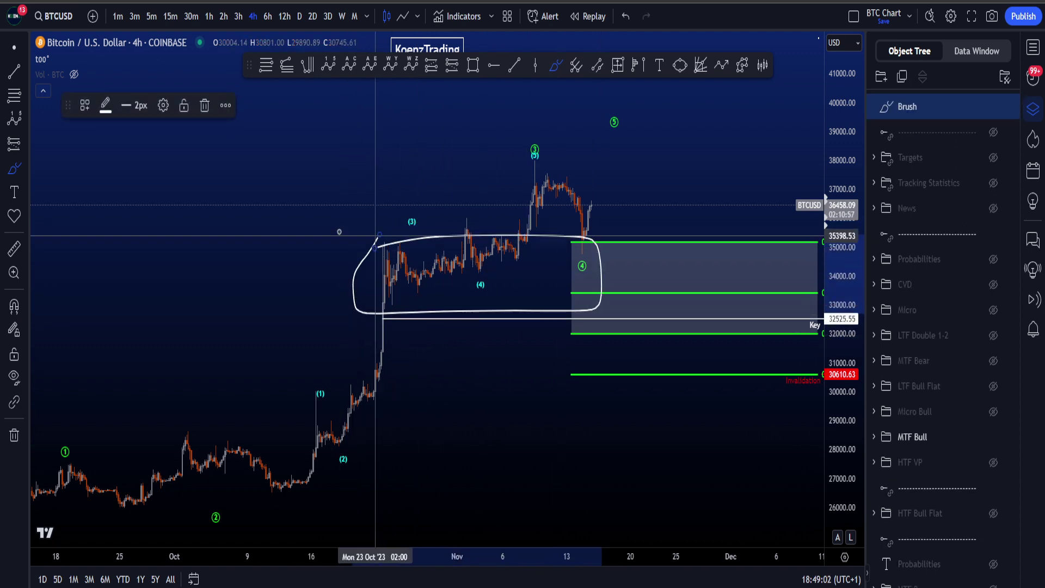
key("Delete")
Step: Circle the 0.236 and 0.382 retracement labels and the wave 4 label with the Brush, and undo the strokes
left_click(14, 48)
scroll(648, 394, "down", 4)
left_click_drag(711, 412, 589, 404)
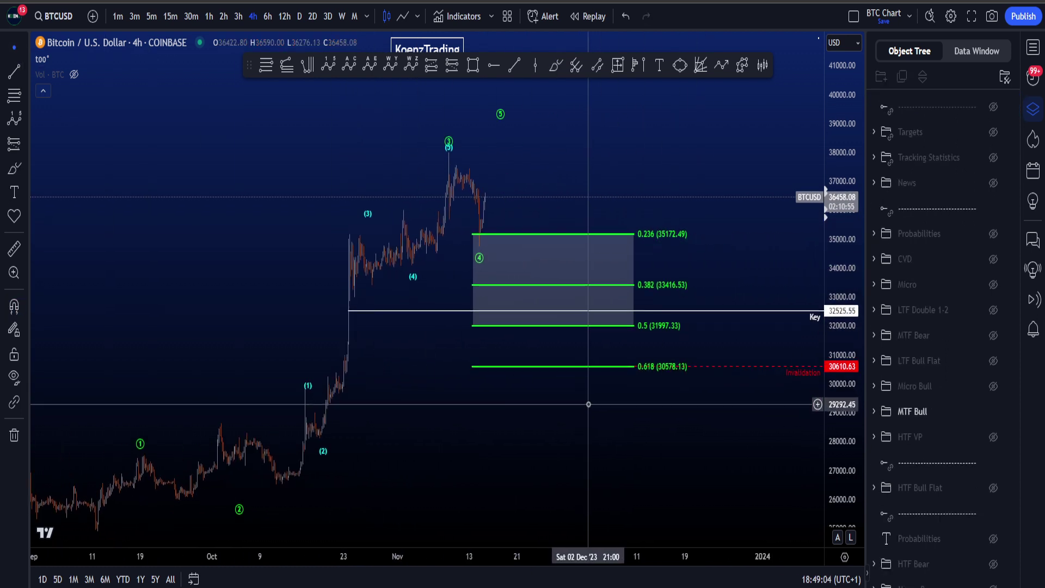
scroll(588, 404, "down", 1)
mouse_move(695, 236)
left_mouse_down()
mouse_move(644, 227)
mouse_move(690, 224)
mouse_move(636, 261)
mouse_move(690, 289)
mouse_move(517, 280)
left_mouse_up()
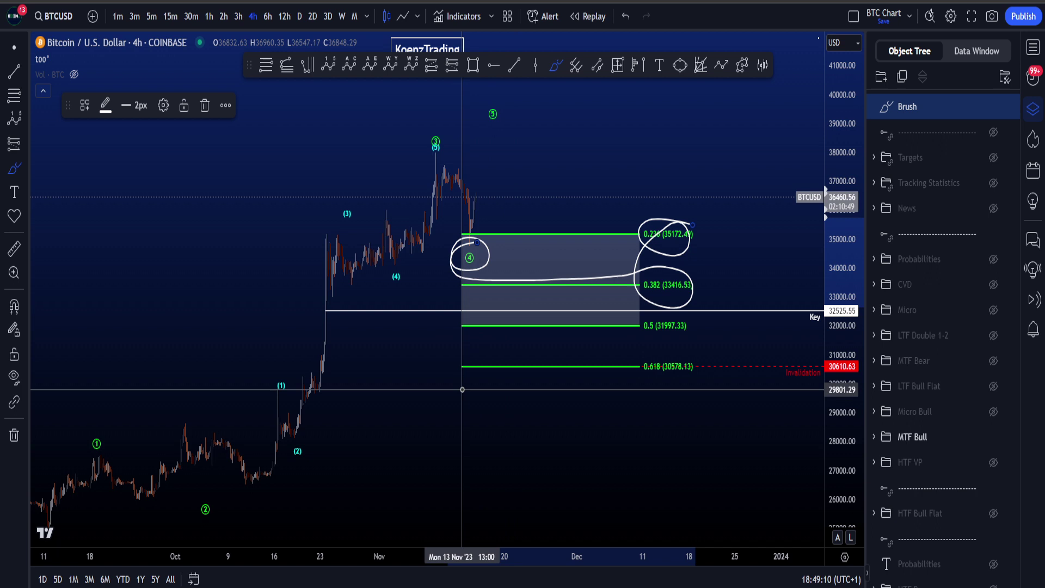
key("ctrl+z")
Step: Draw a brush line linking the wave 2 and wave 3 labels and a curve beside wave 4, undoing each
mouse_move(253, 479)
left_mouse_down()
mouse_move(177, 499)
mouse_move(414, 234)
mouse_move(425, 161)
left_mouse_up()
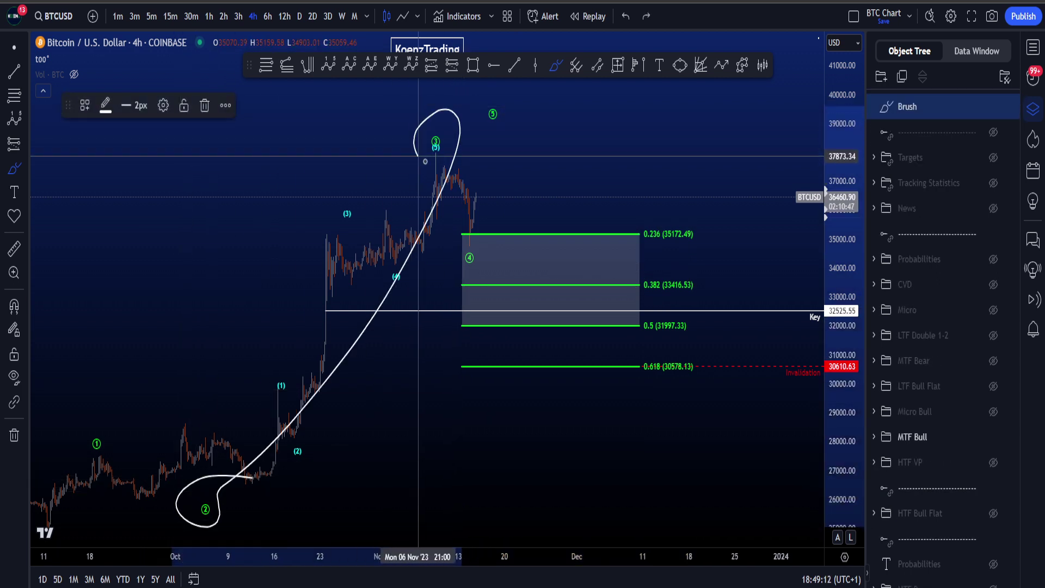
key("ctrl+z")
left_click_drag(474, 220, 447, 251)
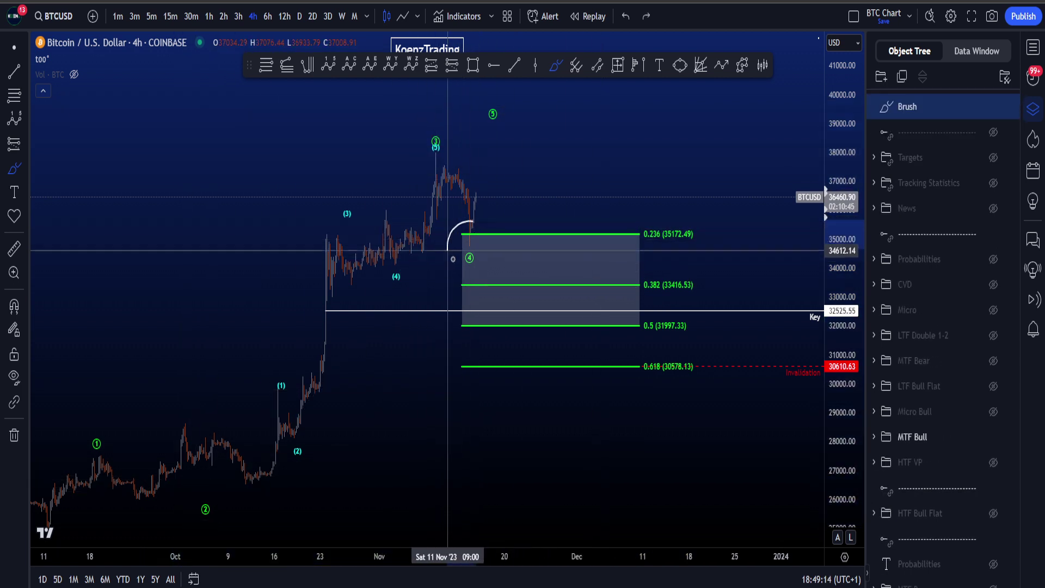
key("ctrl+z")
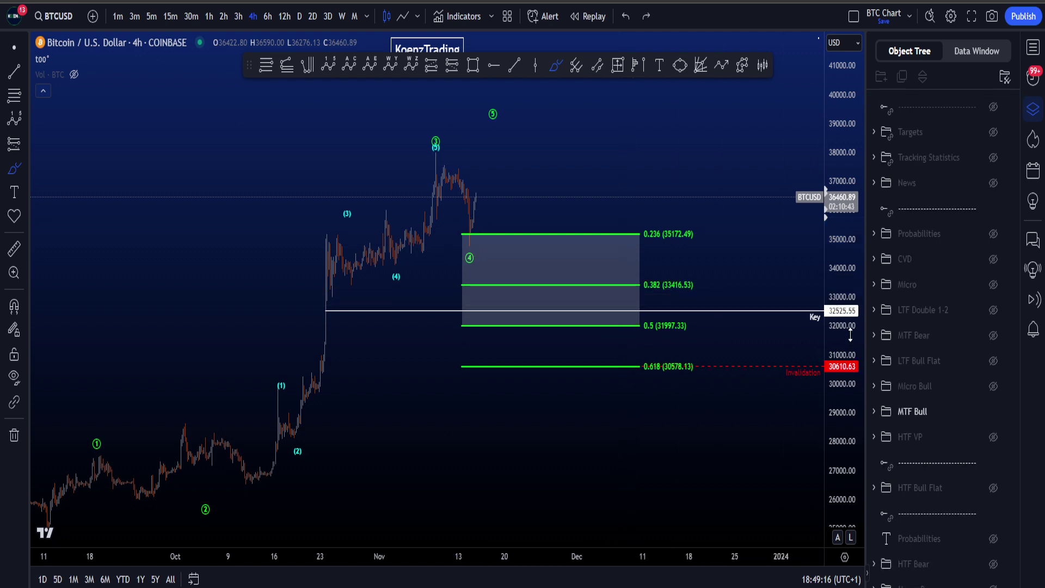
Step: Circle the whole pullback from the wave 3 high to the wave 4 low, and undo the loop
scroll(442, 218, "up", 3)
scroll(605, 235, "down", 5)
left_click_drag(838, 260, 838, 302)
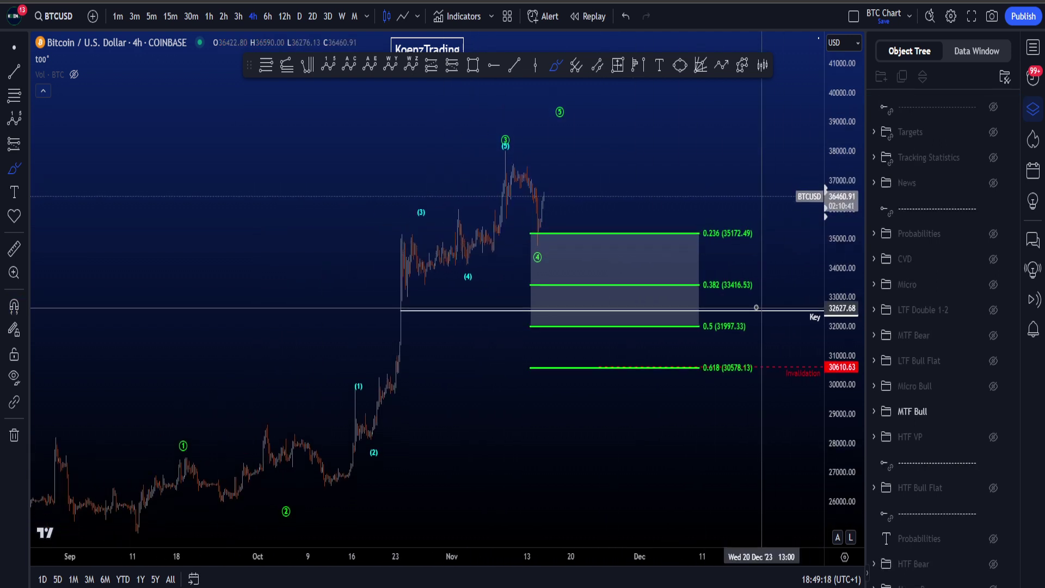
scroll(819, 306, "up", 2)
mouse_move(438, 150)
left_mouse_down()
mouse_move(478, 167)
mouse_move(493, 223)
mouse_move(479, 163)
left_mouse_up()
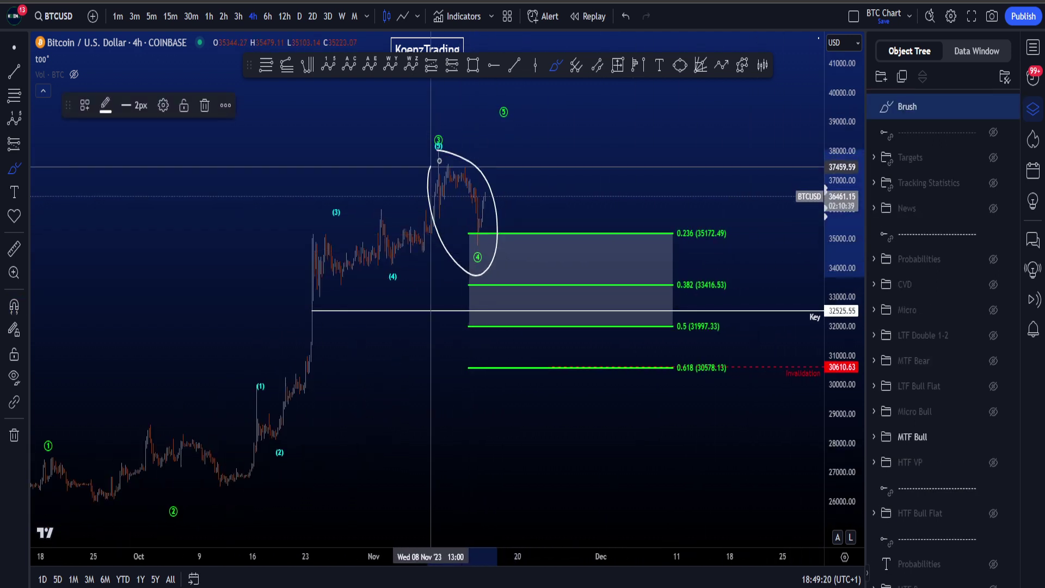
key("ctrl+z")
Step: Mark the area near wave 2 and brush the decline from the wave 3 high toward the retracement box, undoing the strokes
scroll(359, 504, "down", 3)
mouse_move(365, 494)
left_mouse_down()
mouse_move(291, 440)
mouse_move(341, 515)
mouse_move(363, 490)
left_mouse_up()
key("ctrl+z")
scroll(561, 279, "up", 1)
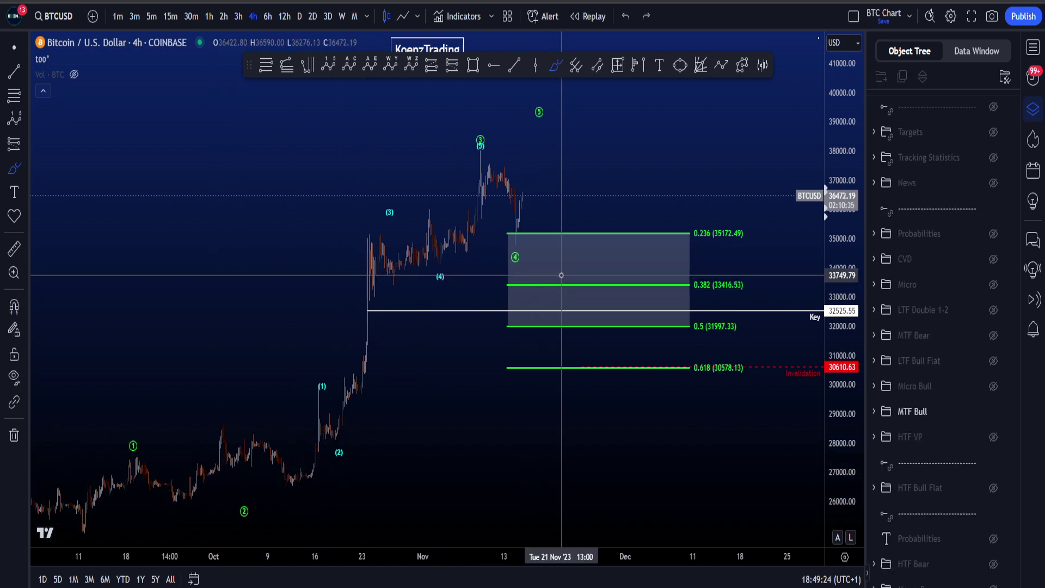
left_click_drag(481, 151, 505, 215)
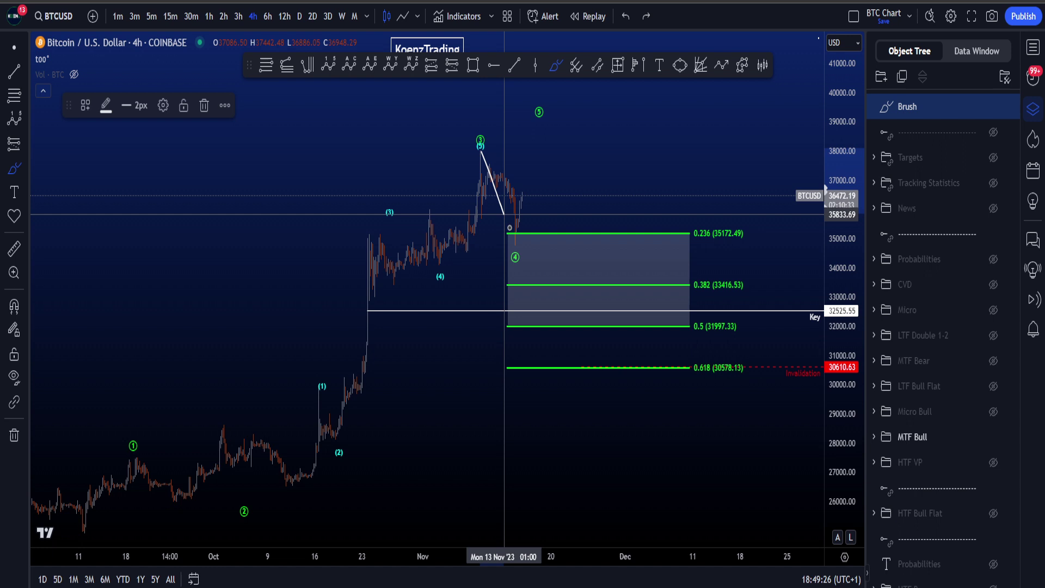
mouse_move(535, 183)
left_mouse_down()
mouse_move(560, 139)
mouse_move(613, 293)
left_mouse_up()
key("ctrl+z")
Step: Circle the 0.382 retracement label and the 0.5 retracement label in turn, undoing each circle
mouse_move(714, 270)
left_mouse_down()
mouse_move(678, 278)
mouse_move(725, 296)
left_mouse_up()
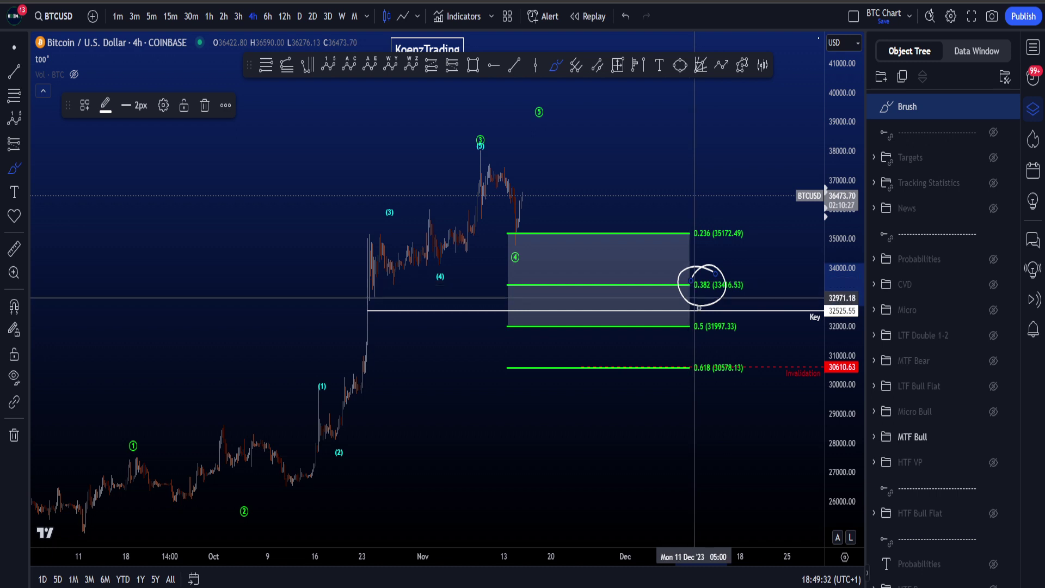
key("ctrl+z")
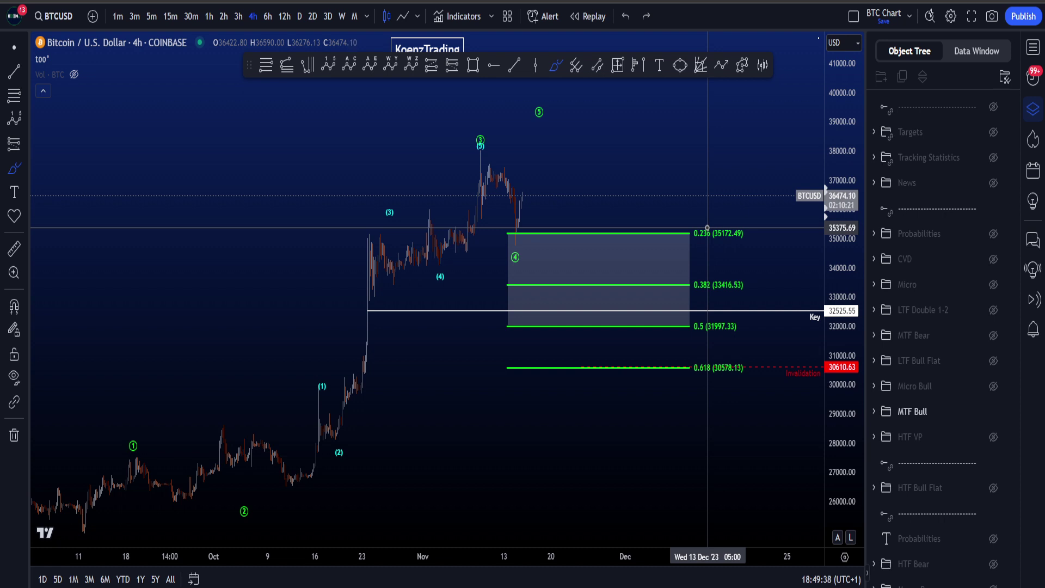
mouse_move(704, 313)
left_mouse_down()
mouse_move(684, 328)
mouse_move(705, 314)
left_mouse_up()
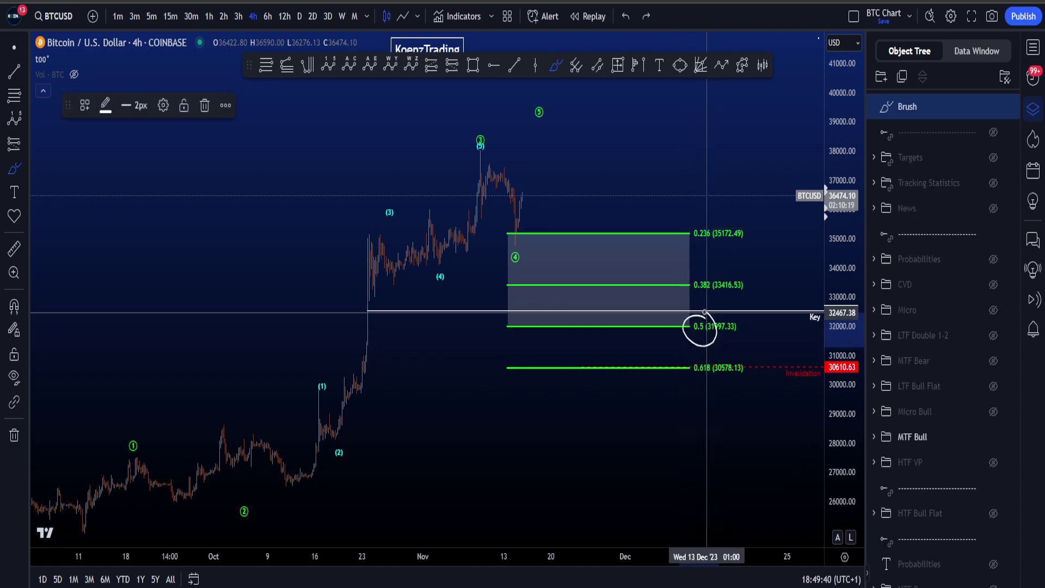
key("ctrl+z")
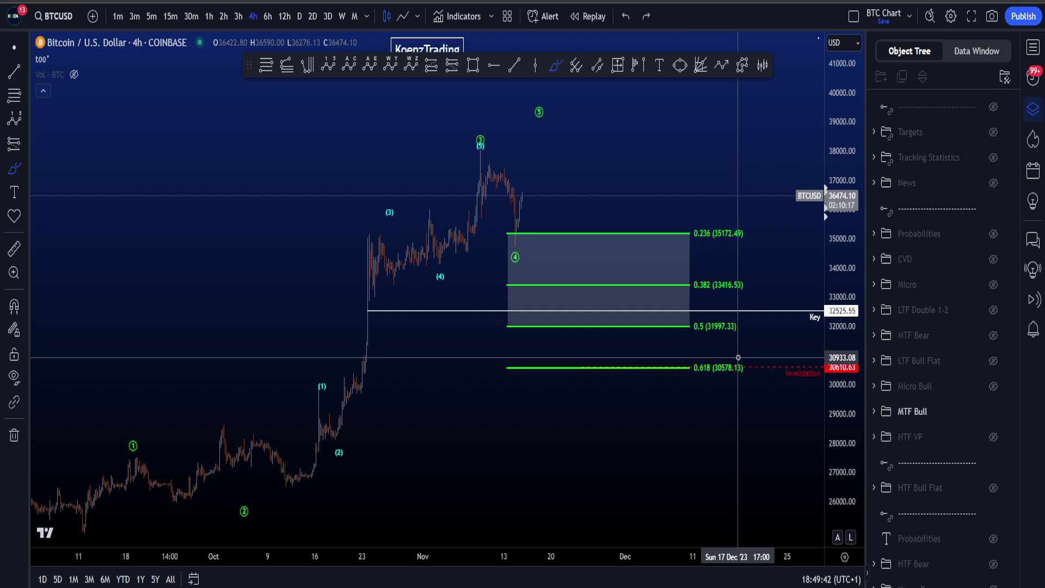
Step: Circle the 0.618 retracement level at the invalidation line with the brush, and undo the circle
mouse_move(710, 354)
left_mouse_down()
mouse_move(498, 364)
mouse_move(700, 397)
mouse_move(732, 391)
mouse_move(710, 353)
left_mouse_up()
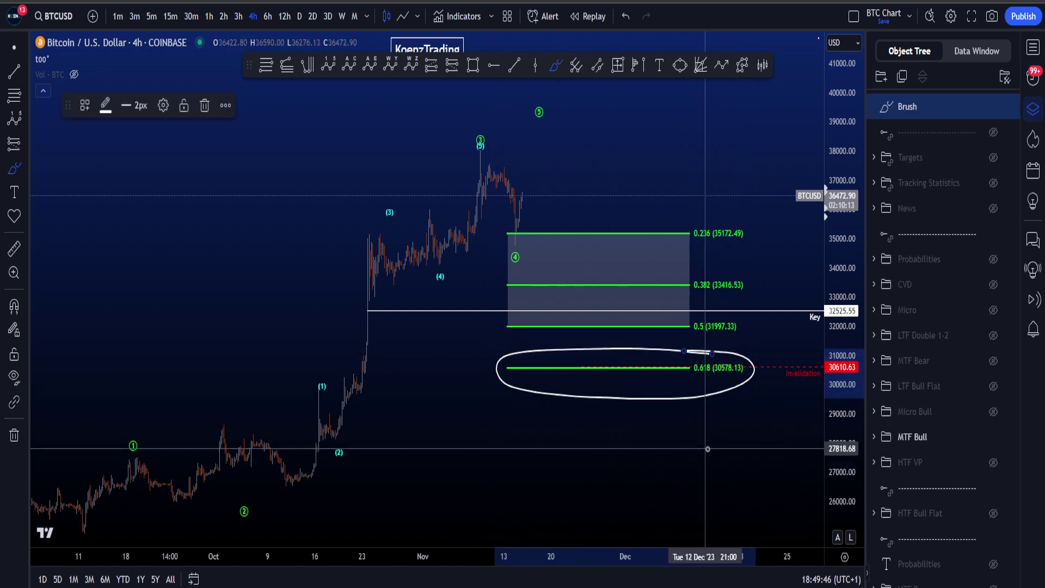
key("ctrl+z")
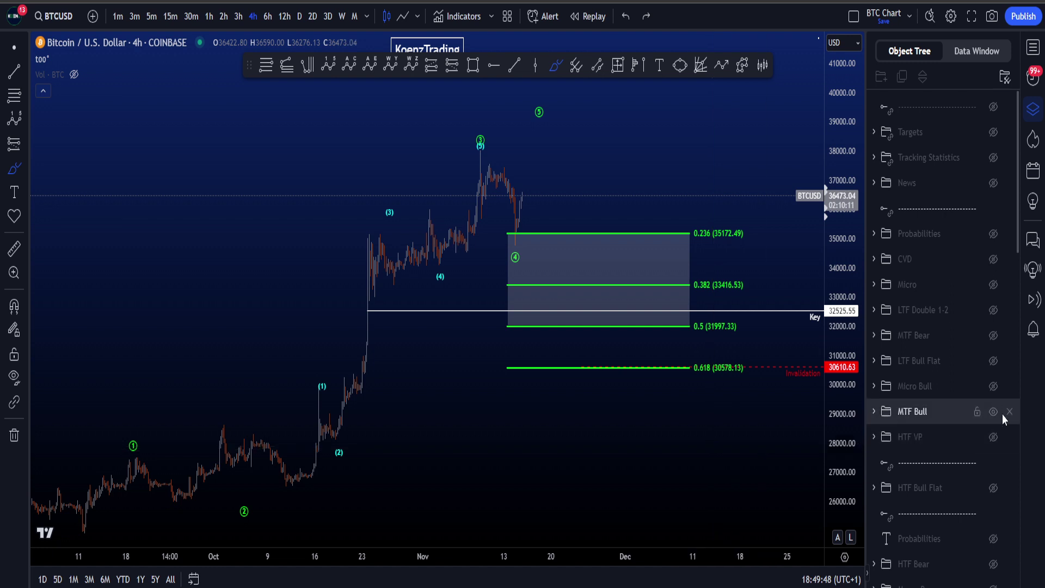
Step: Hide the MTF Bull folder, show the Micro Bull folder, and switch the chart to the 1-hour timeframe
left_click(993, 411)
left_click(993, 386)
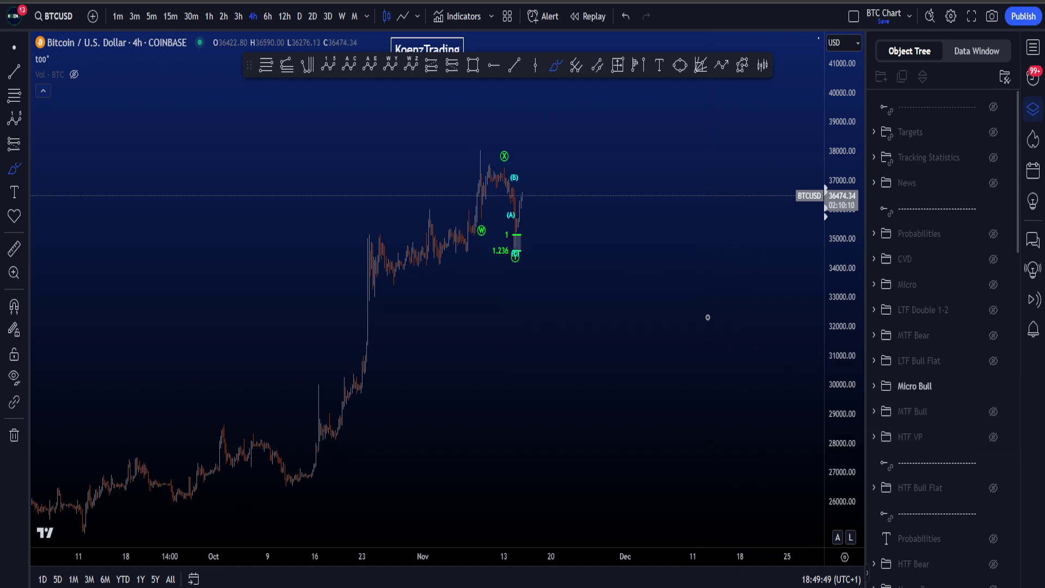
left_click(209, 16)
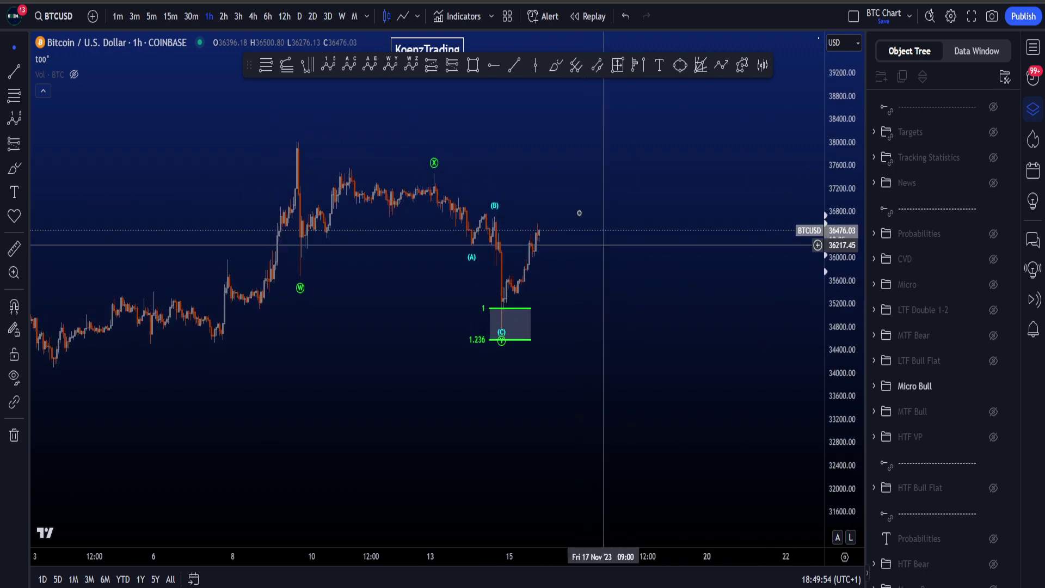
Step: Brush the W-X-Y path with a projected swing after it and mark the high before W, undoing every stroke
left_click(555, 65)
mouse_move(283, 164)
left_mouse_down()
mouse_move(298, 275)
mouse_move(430, 172)
mouse_move(480, 291)
mouse_move(531, 280)
mouse_move(547, 221)
left_mouse_up()
mouse_move(516, 233)
left_mouse_down()
mouse_move(527, 218)
mouse_move(564, 250)
left_mouse_up()
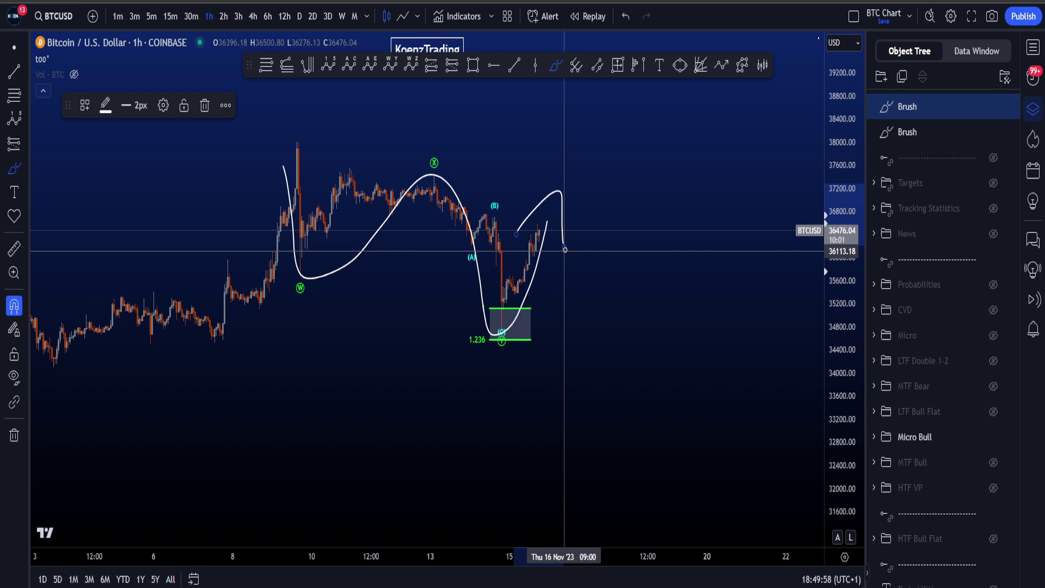
key("ctrl+z")
key("ctrl+z")
mouse_move(320, 138)
left_mouse_down()
mouse_move(277, 144)
mouse_move(305, 142)
left_mouse_up()
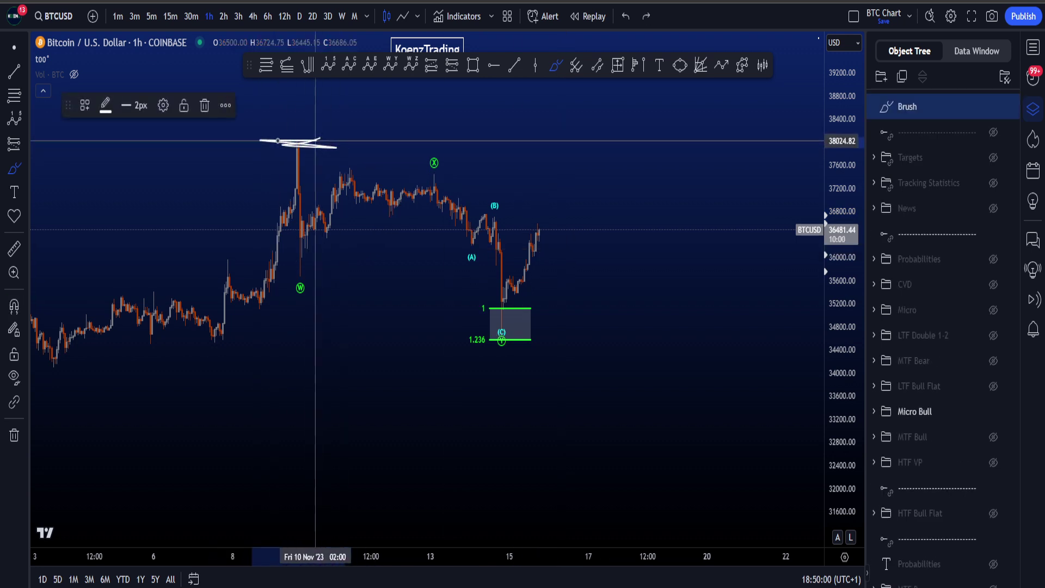
key("ctrl+z")
Step: Trace the correction with loops around W and X down to the Y box, brush the decline from X again, and undo both strokes
left_click(15, 47)
left_click_drag(653, 210, 644, 238)
left_click_drag(842, 354, 841, 313)
scroll(606, 192, "up", 2)
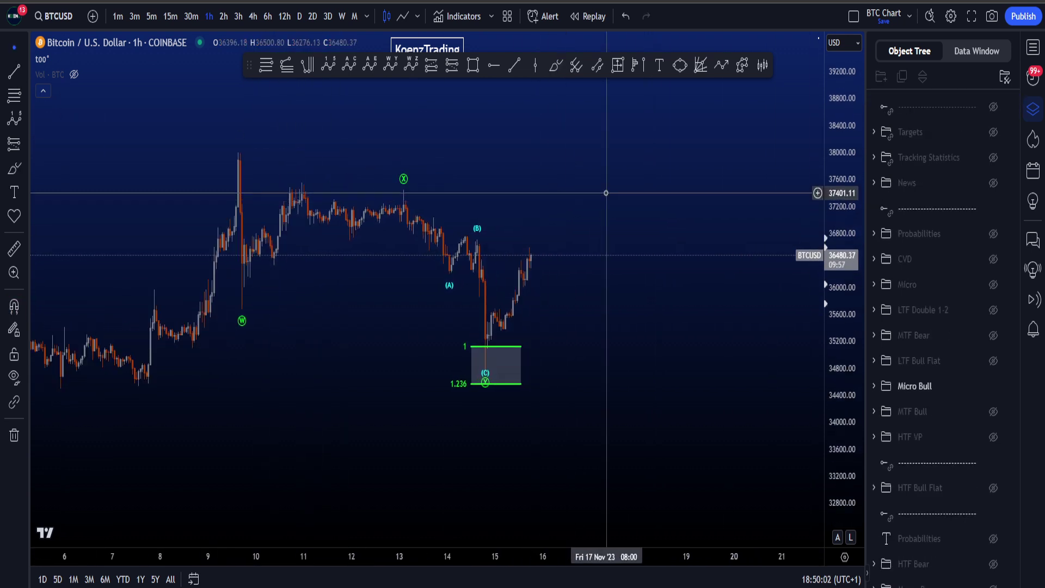
left_click_drag(606, 193, 565, 199)
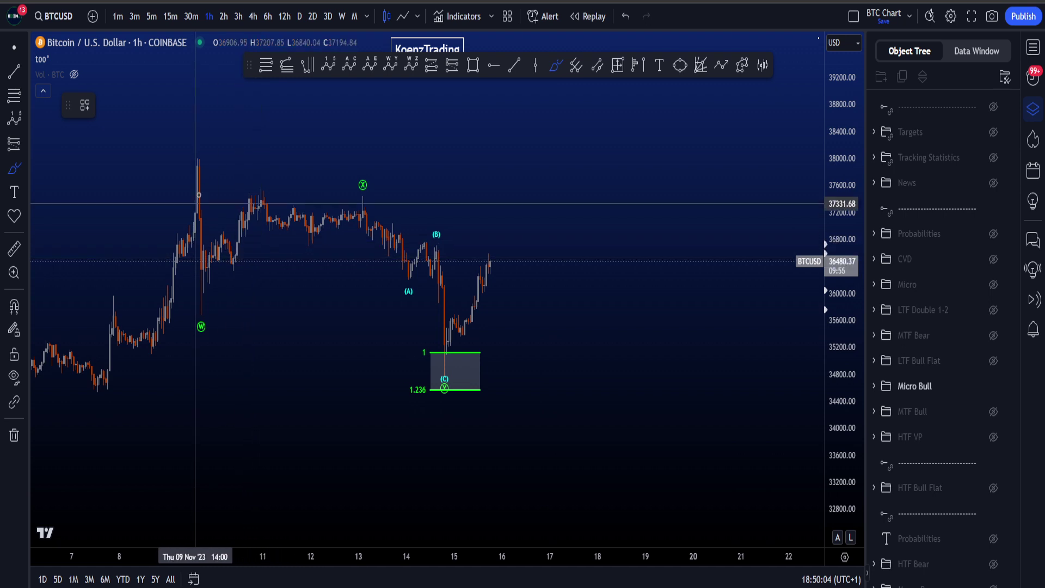
mouse_move(201, 186)
left_mouse_down()
mouse_move(210, 351)
mouse_move(349, 239)
left_mouse_up()
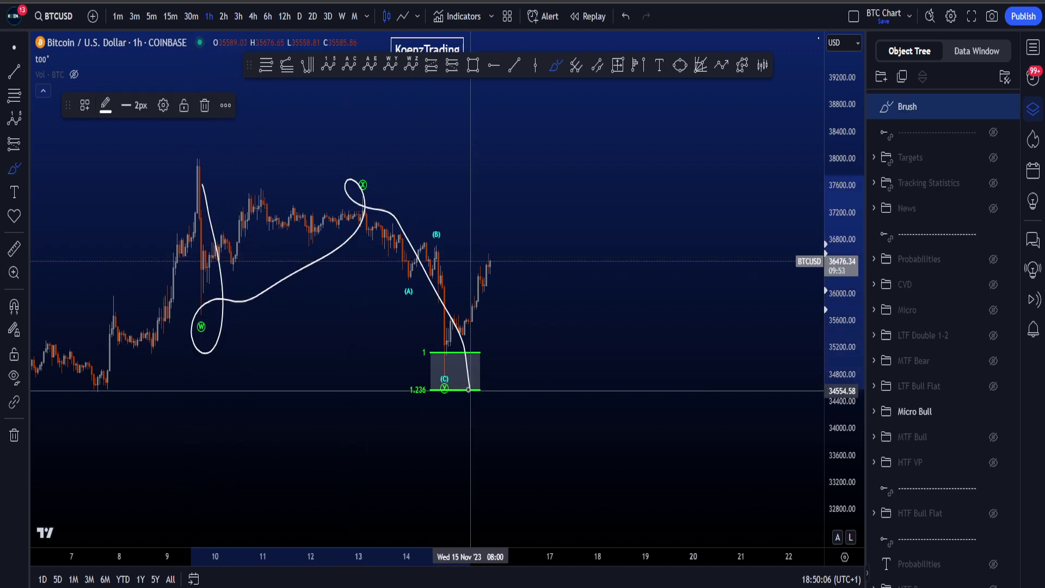
key("ctrl+z")
mouse_move(368, 204)
left_mouse_down()
mouse_move(447, 357)
mouse_move(429, 335)
mouse_move(451, 425)
mouse_move(486, 342)
left_mouse_up()
key("ctrl+z")
key("Delete")
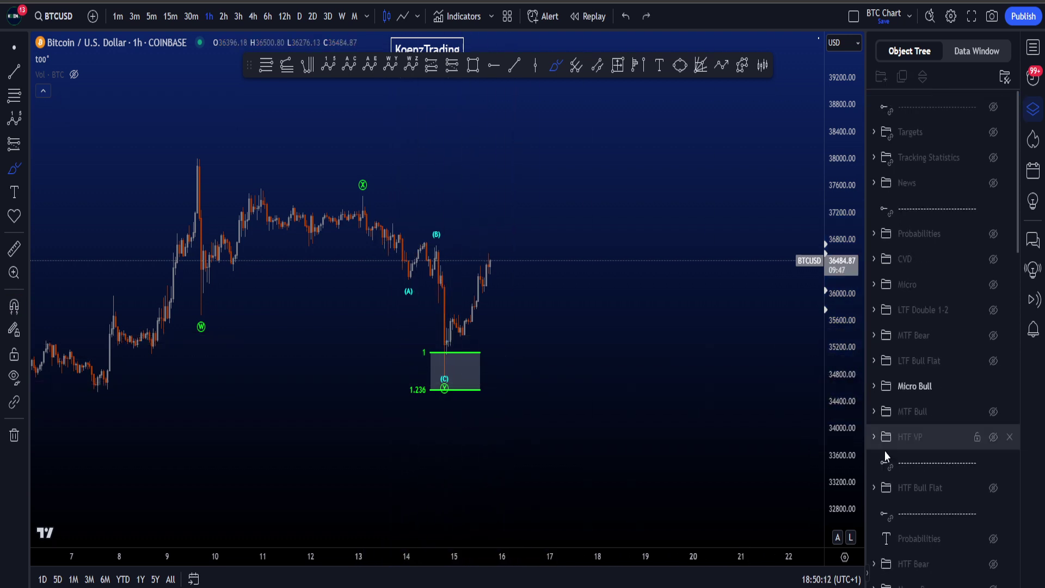
Step: Circle the 1 and 1.236 extension labels beside the Y target box, and undo the stroke
scroll(428, 358, "up", 2)
left_click_drag(427, 359, 424, 418)
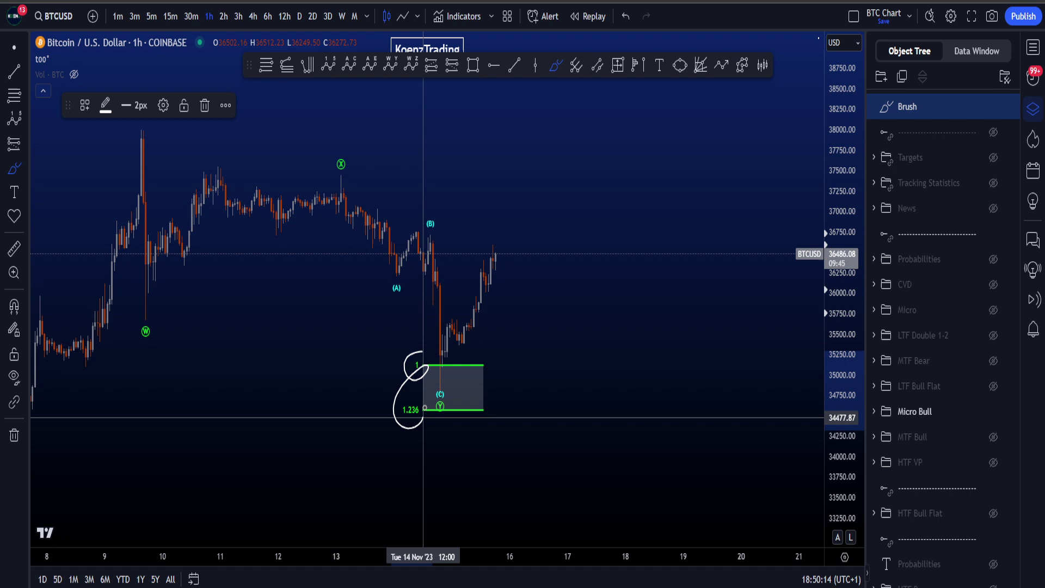
key("ctrl+z")
Step: Brush from the high down to W and up to X, mark the rebound from the Y low, and undo the strokes
mouse_move(152, 124)
left_mouse_down()
mouse_move(142, 138)
mouse_move(143, 308)
mouse_move(348, 159)
left_mouse_up()
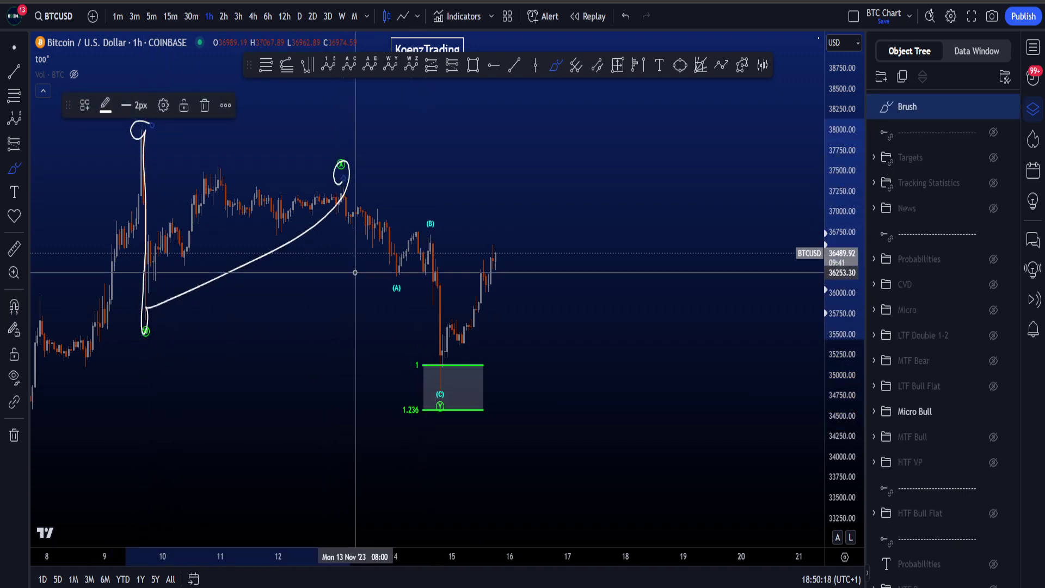
key("ctrl+z")
mouse_move(440, 353)
left_mouse_down()
mouse_move(473, 336)
mouse_move(516, 238)
mouse_move(525, 252)
left_mouse_up()
key("ctrl+z")
key("ctrl+z")
Step: Brush two projected rallies from the Y low to above the prior high, undoing each one
mouse_move(838, 252)
left_mouse_down()
mouse_move(830, 338)
mouse_move(800, 352)
left_mouse_up()
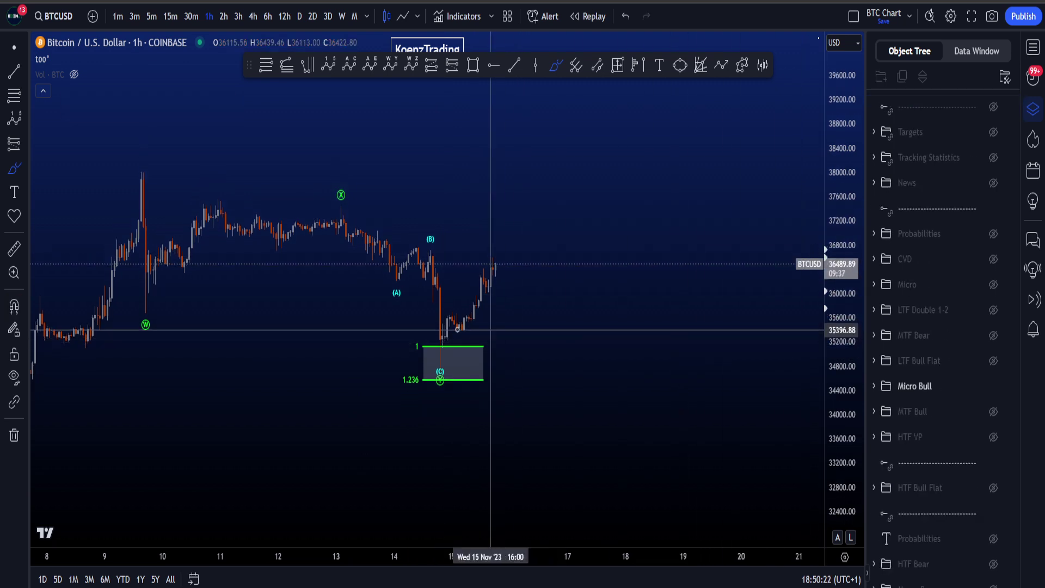
left_click_drag(445, 332, 534, 135)
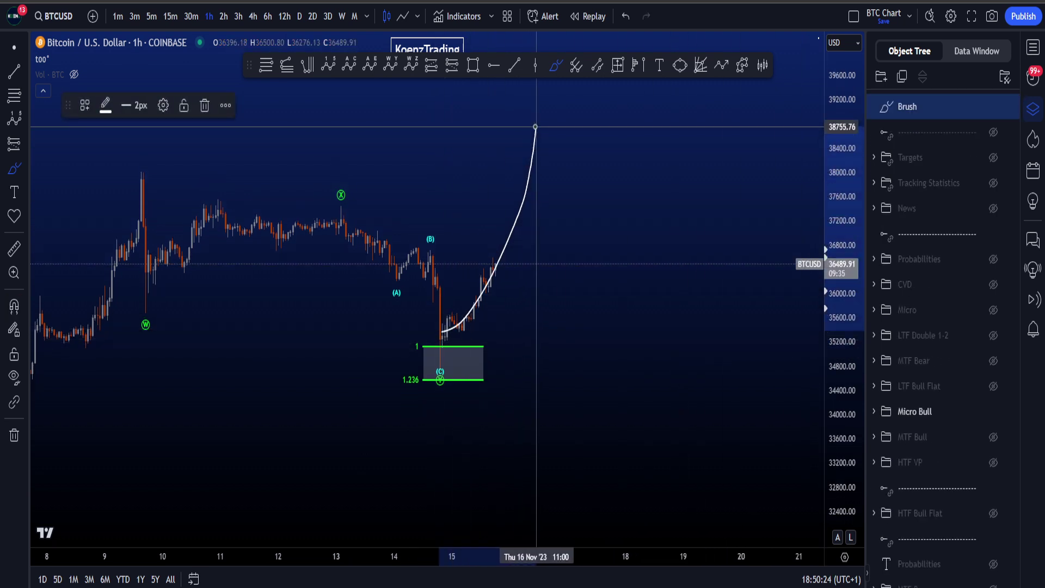
key("ctrl+z")
left_click_drag(445, 327, 602, 111)
key("ctrl+z")
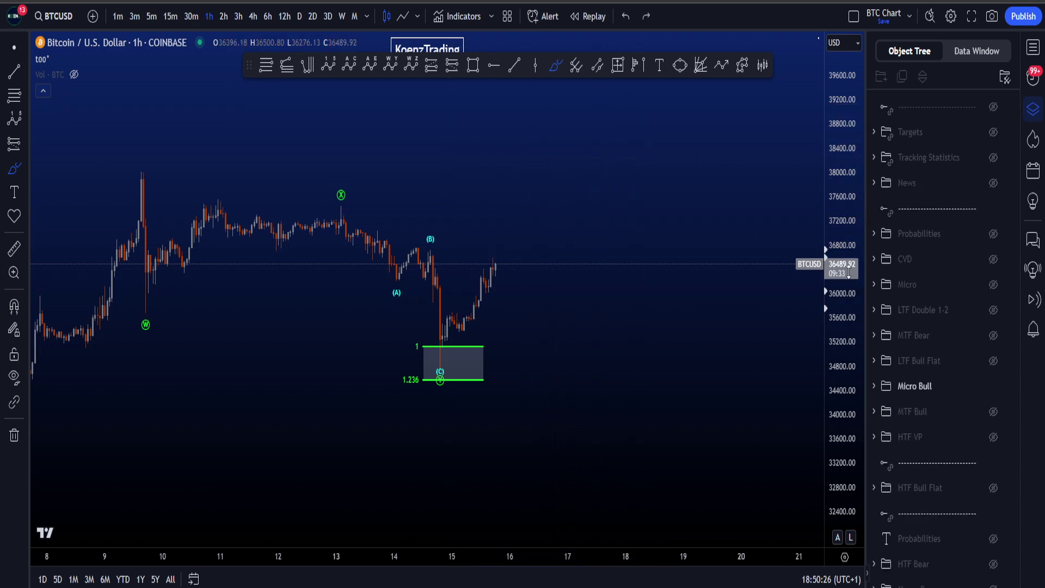
Step: Show the MTF Bull folder alongside the Micro Bull count on the 1-hour chart
left_click_drag(848, 272, 838, 354)
scroll(698, 353, "down", 6)
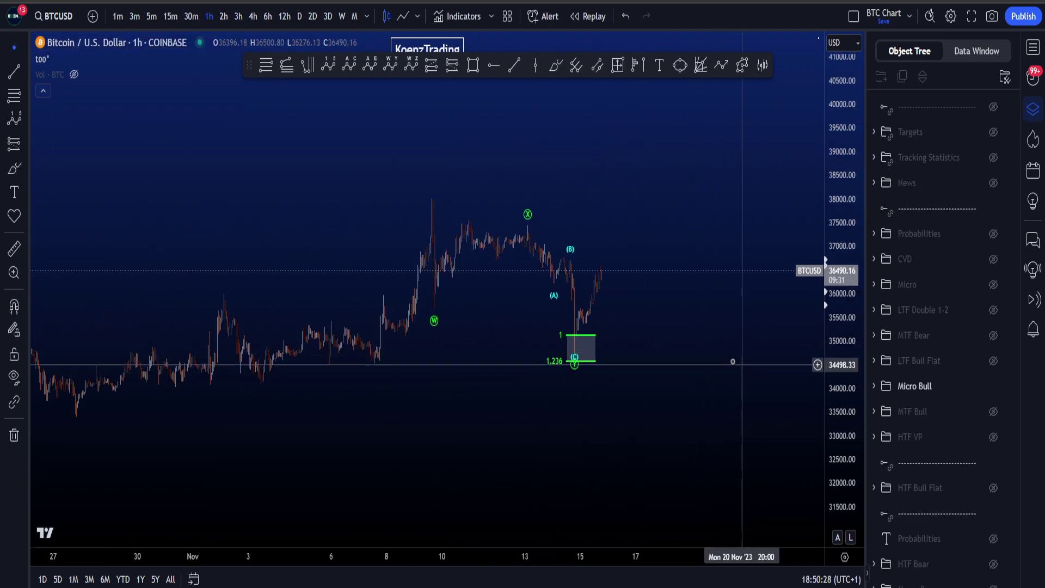
left_click_drag(742, 364, 594, 329)
left_click(992, 412)
left_click_drag(604, 374, 580, 371)
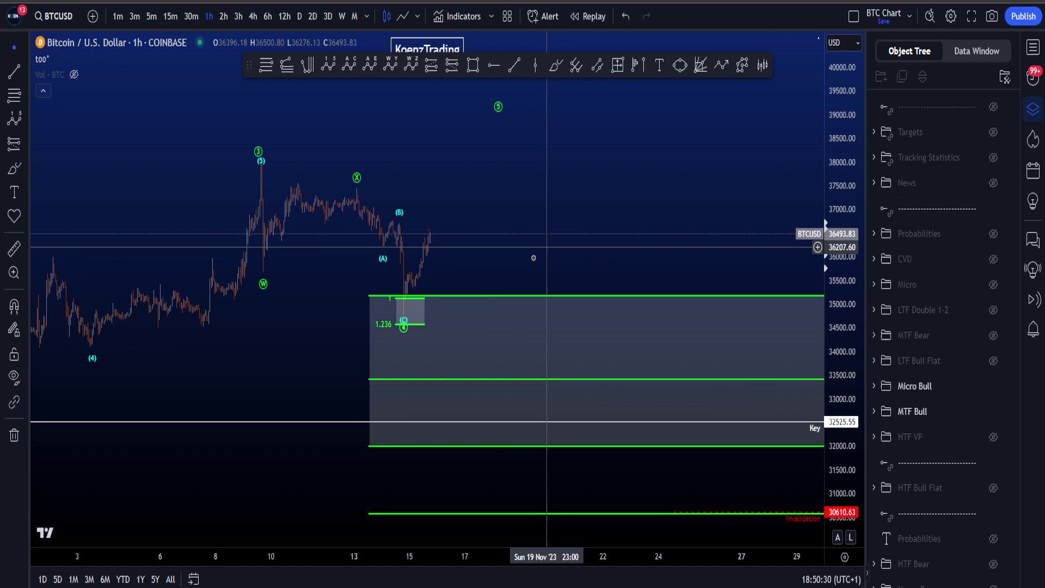
Step: Move the wave 4 label below the Y label and apply the yellow (iii)-(iv)-(v) template to the impulse pattern
mouse_move(404, 335)
left_mouse_down()
mouse_move(495, 345)
mouse_move(402, 328)
mouse_move(489, 351)
mouse_move(402, 346)
left_mouse_up()
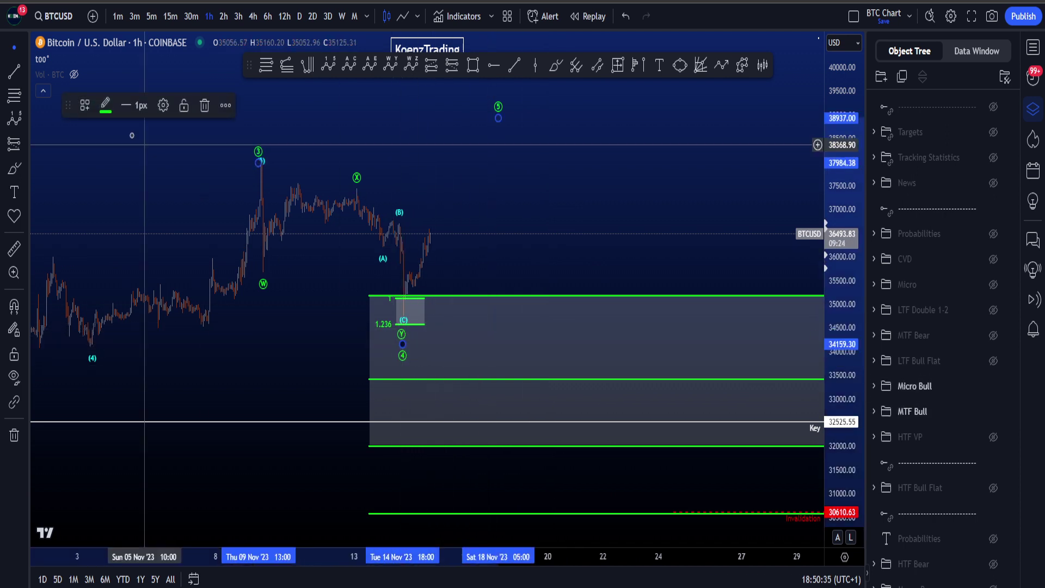
left_click(84, 108)
left_click(92, 208)
Step: Brush the W-X-Y pullback from the wave (iii) high down to the wave (iv) label, and undo it
left_click(554, 66)
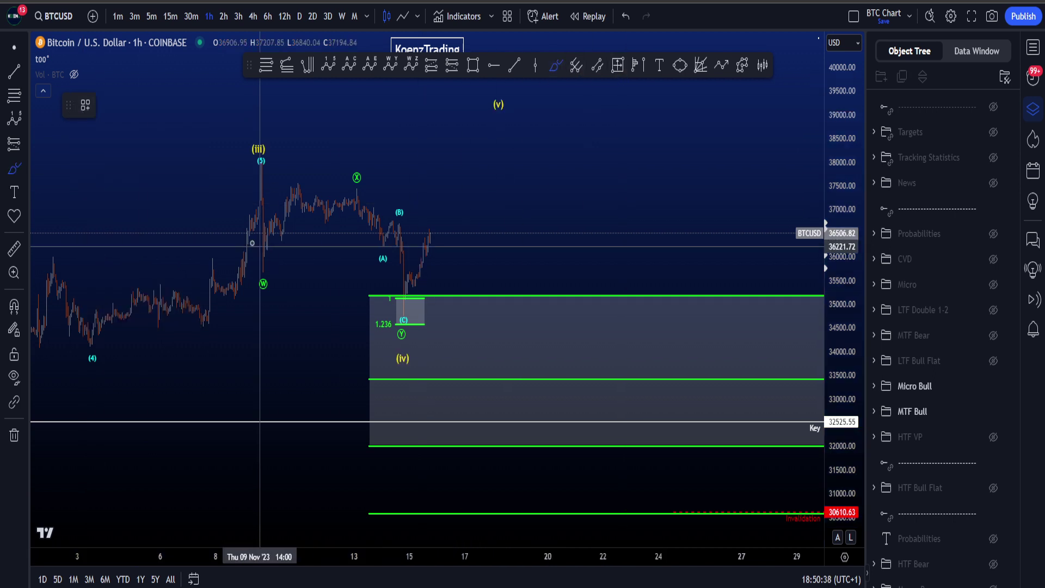
mouse_move(243, 155)
left_mouse_down()
mouse_move(244, 174)
mouse_move(381, 255)
mouse_move(407, 347)
left_mouse_up()
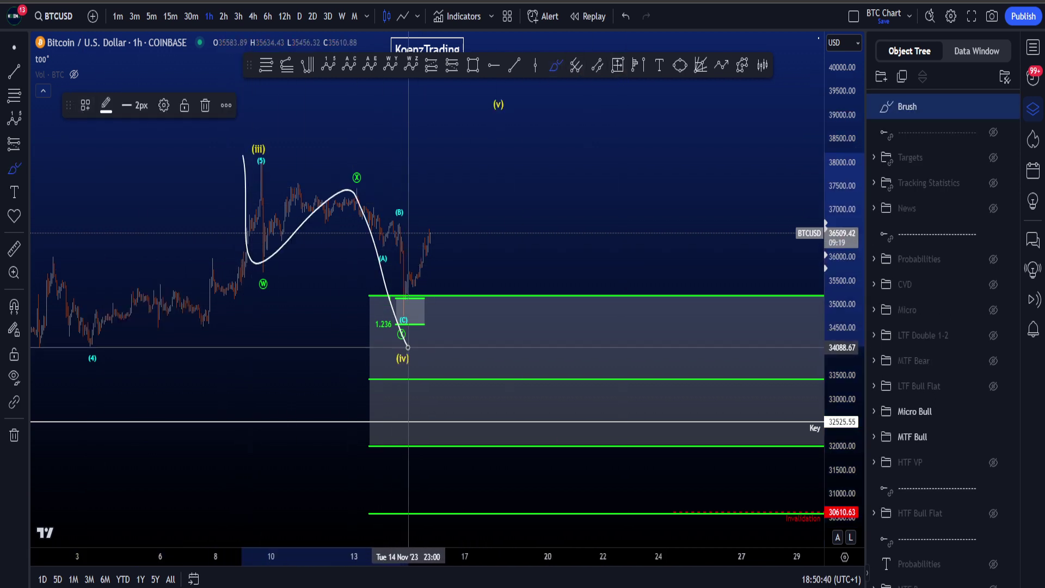
key("ctrl+z")
Step: Brush the projected rise from the Y box toward wave (v) and circle the (v) label, undoing the strokes
left_click_drag(401, 300, 479, 116)
key("ctrl+z")
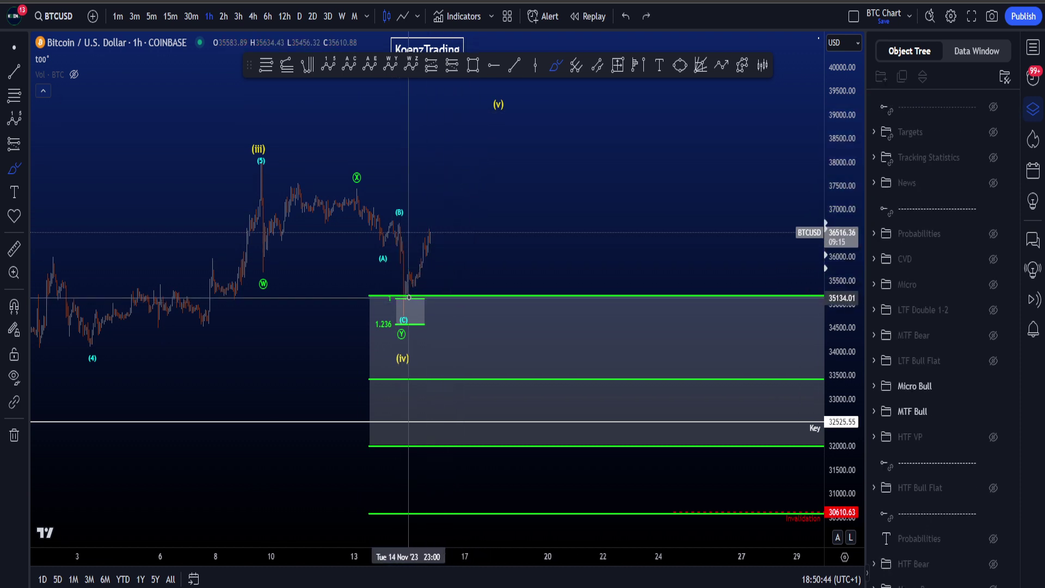
mouse_move(402, 298)
left_mouse_down()
mouse_move(450, 194)
mouse_move(467, 117)
left_mouse_up()
key("ctrl+z")
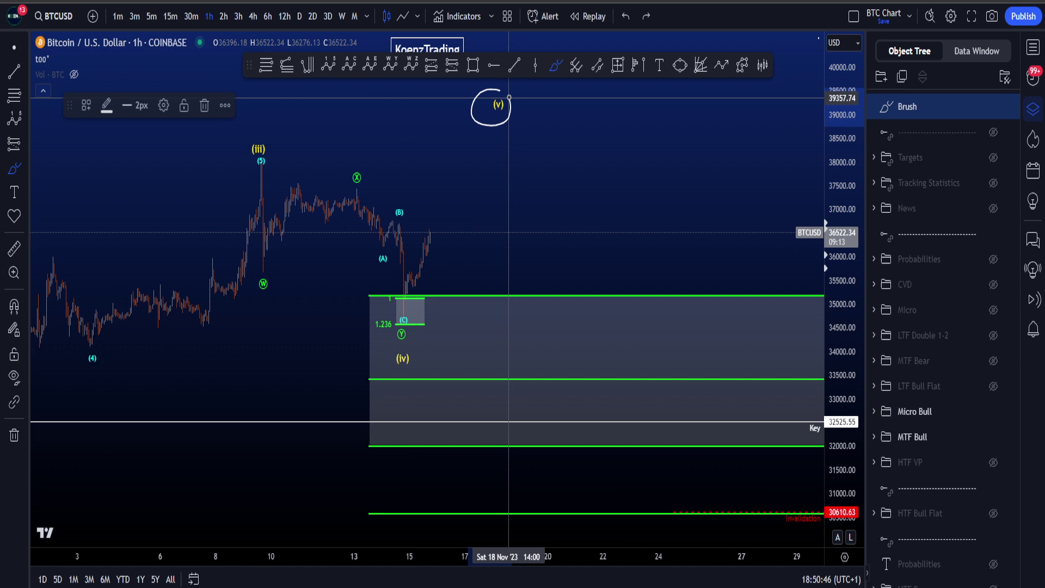
Step: Show the Targets folder, select the yellow target zone below wave (v), and hide the folder again
left_click(993, 132)
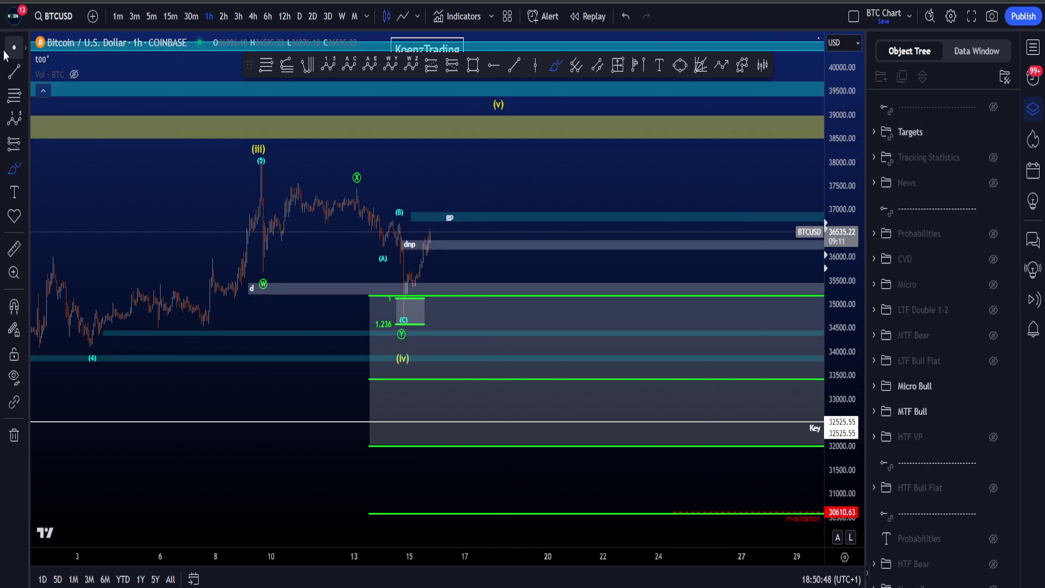
left_click(507, 131)
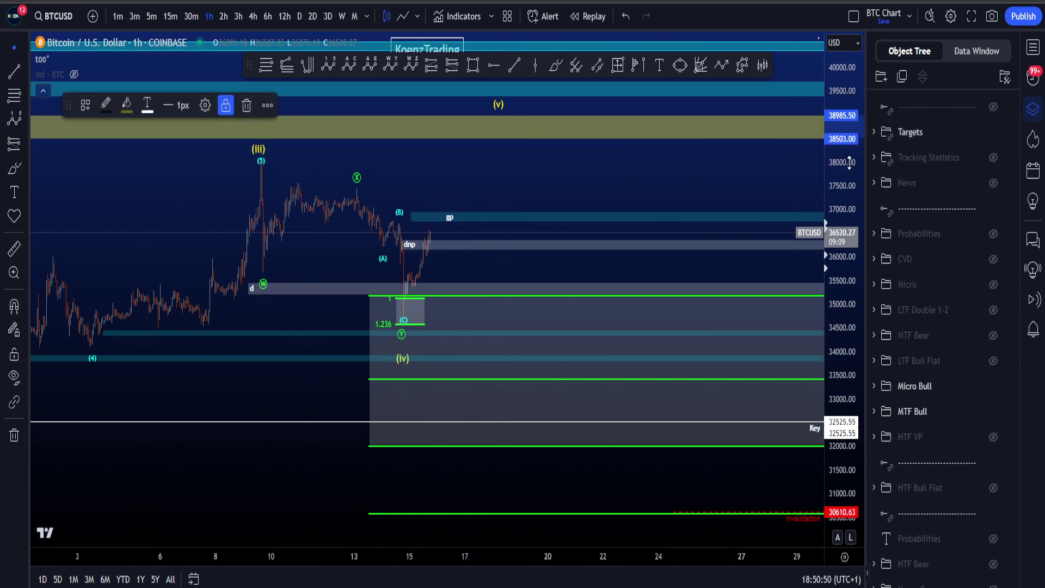
left_click(993, 134)
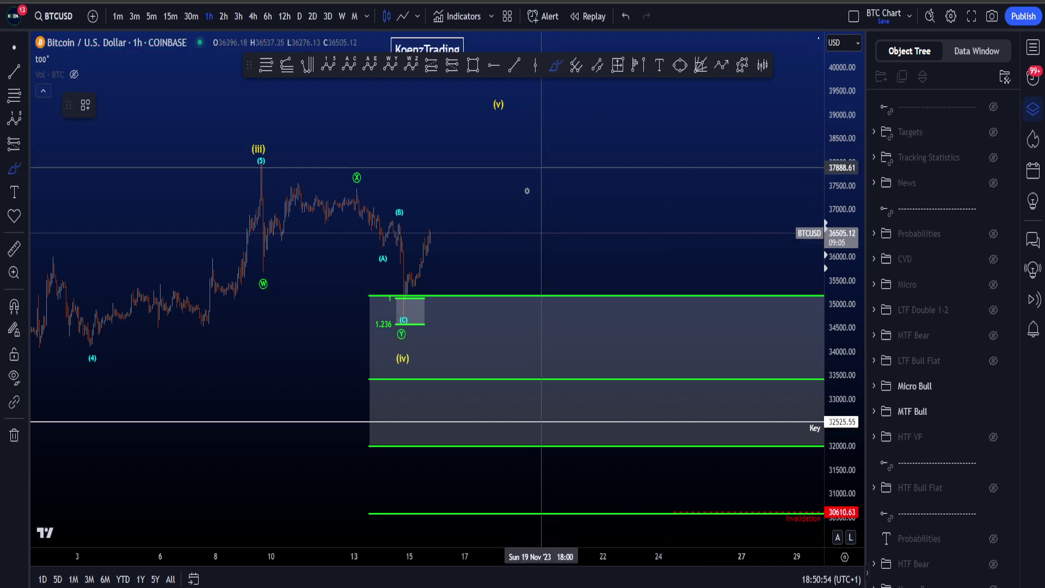
Step: Move the wave (iv) label to about 23 November, just above the 0.382 retracement line
left_click(14, 48)
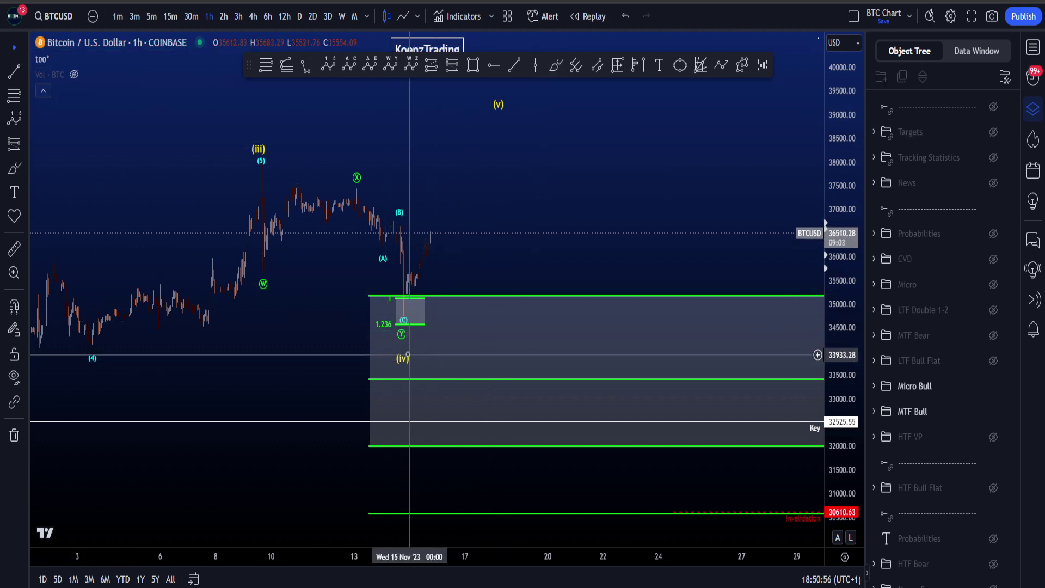
left_click_drag(407, 355, 635, 362)
Step: Brush a path from wave (iii) down to the Y box, up to a new high and down to wave (iv), and undo it
left_click(556, 66)
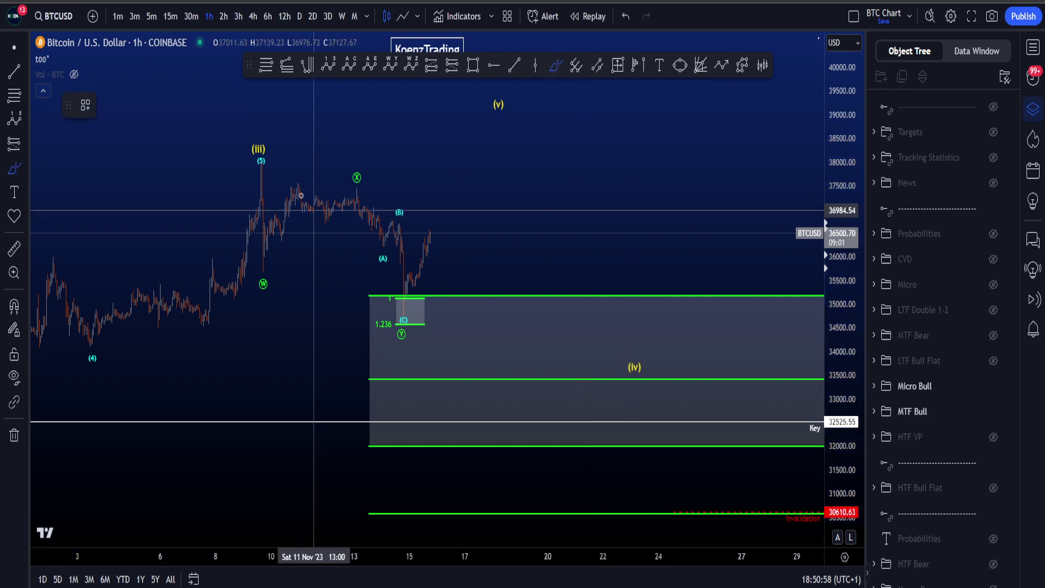
mouse_move(270, 161)
left_mouse_down()
mouse_move(373, 276)
mouse_move(485, 196)
mouse_move(564, 159)
mouse_move(649, 383)
left_mouse_up()
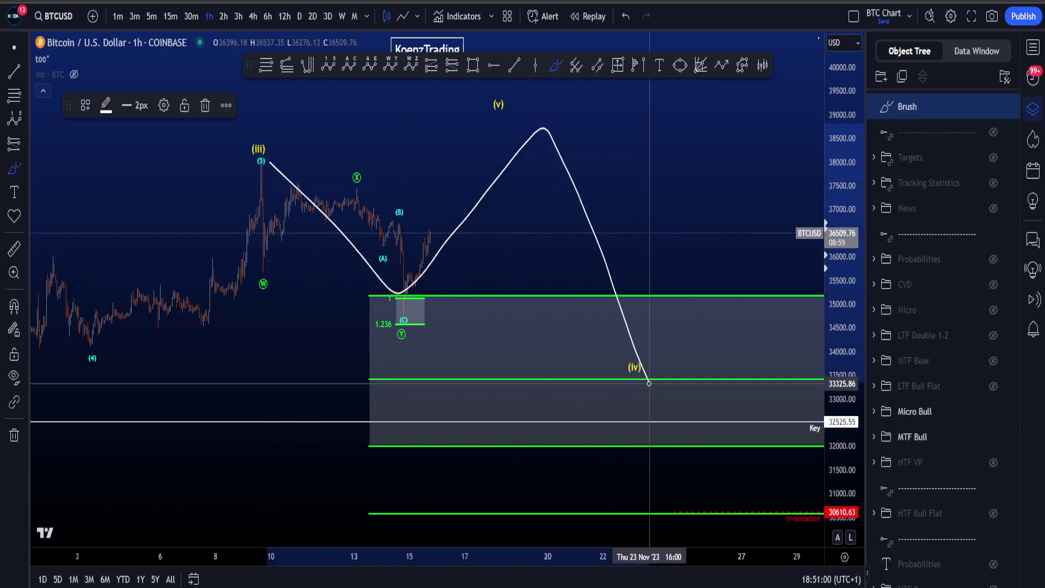
key("ctrl+z")
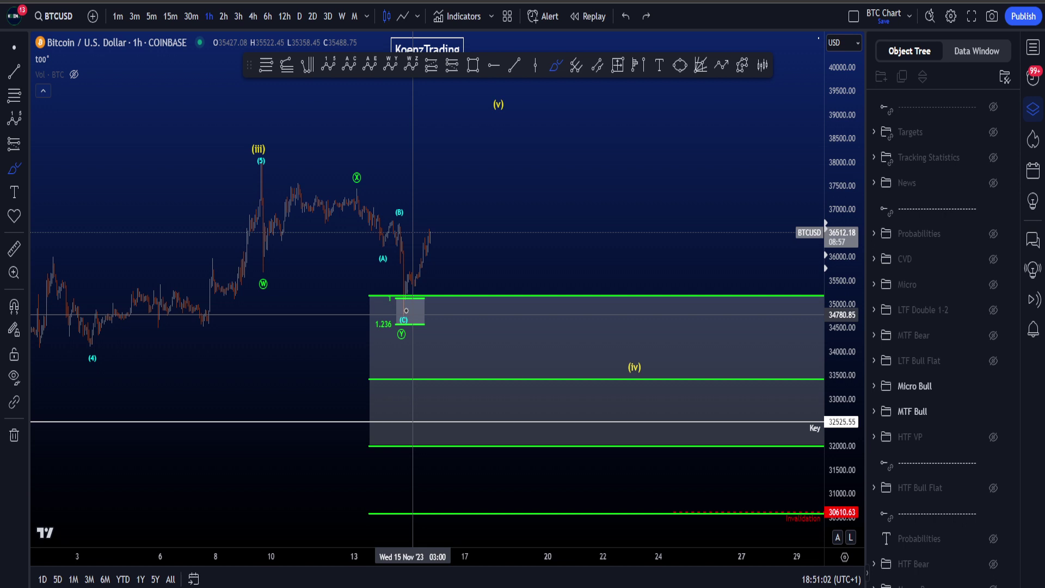
Step: Brush a zigzag rally from the Y low toward (v), a drop to wave (iv) and a final rise, and undo the strokes
mouse_move(397, 321)
left_mouse_down()
mouse_move(423, 234)
mouse_move(458, 214)
mouse_move(475, 251)
mouse_move(516, 132)
left_mouse_up()
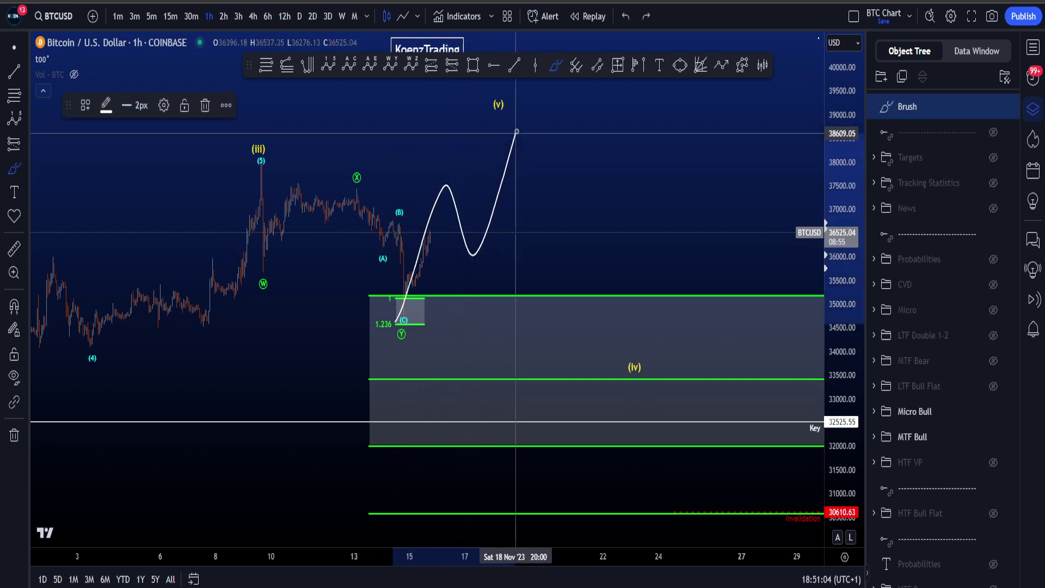
mouse_move(542, 174)
left_mouse_down()
mouse_move(621, 357)
mouse_move(649, 387)
mouse_move(778, 81)
left_mouse_up()
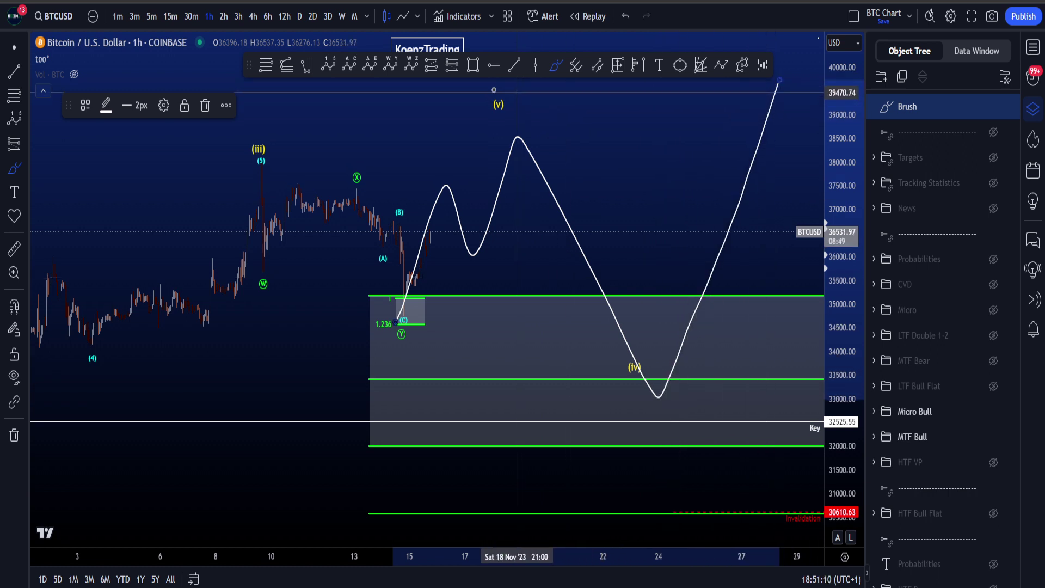
mouse_move(517, 93)
left_mouse_down()
mouse_move(509, 109)
mouse_move(780, 73)
left_mouse_up()
key("ctrl+z")
key("ctrl+z")
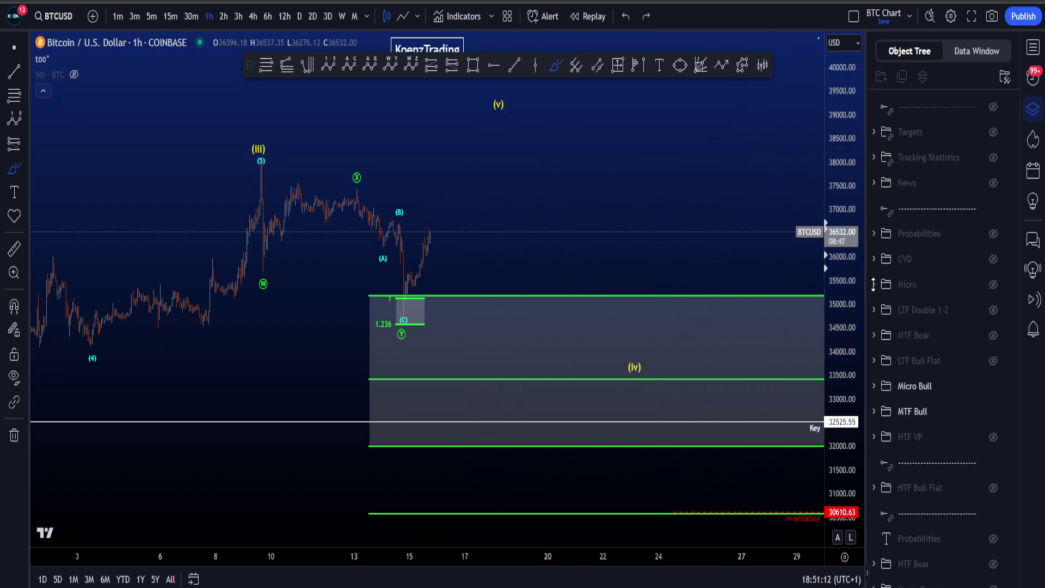
Step: Hide the bull count folders and show the LTF Bull Flat folder instead
left_click(993, 411)
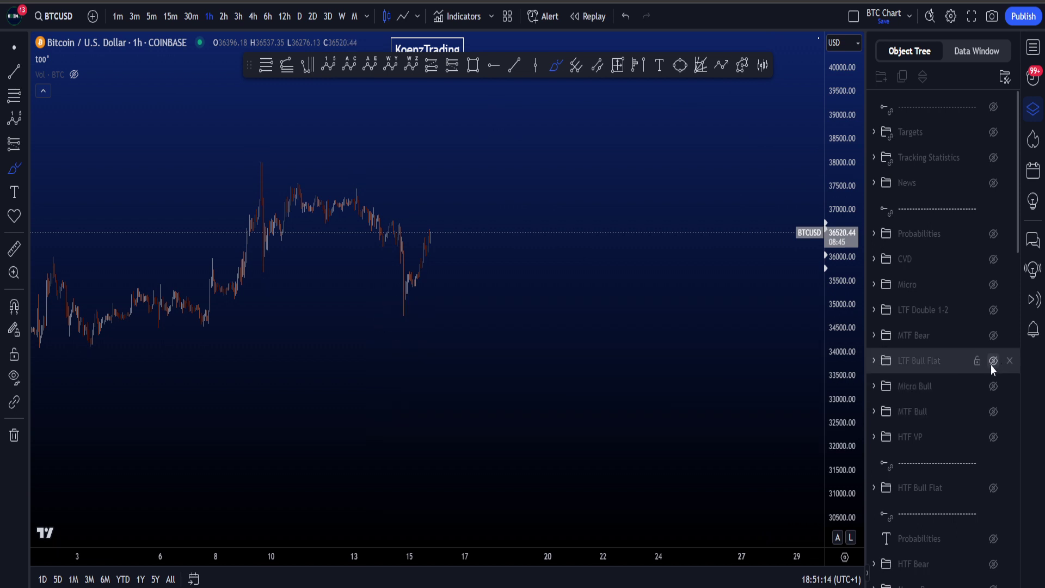
left_click(992, 361)
Step: Brush the pullback from the high down to the wave (a) low and circle the (a) label
left_click_drag(850, 365, 847, 410)
scroll(531, 217, "up", 3)
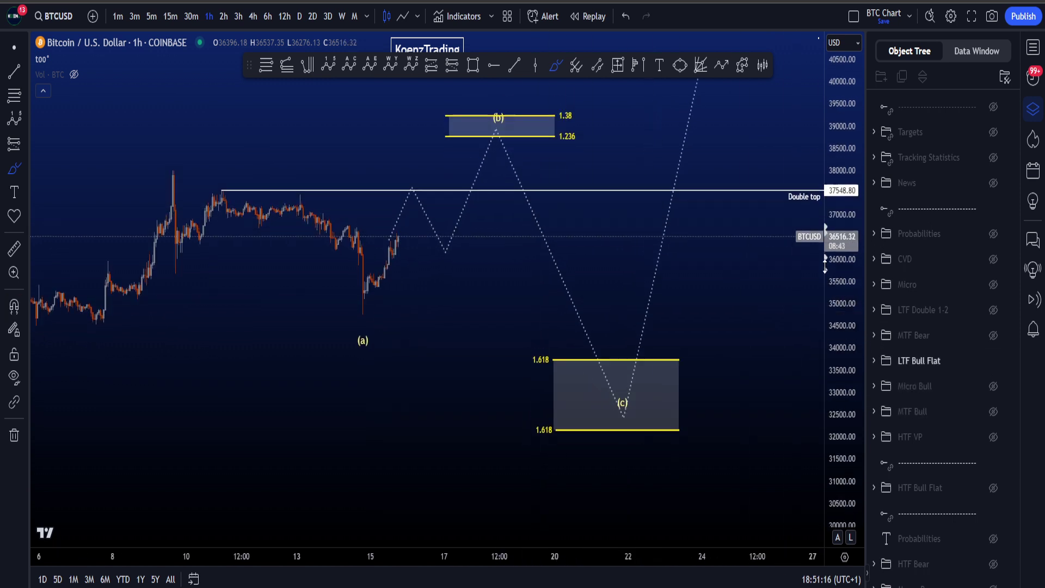
left_click_drag(445, 278, 501, 348)
scroll(493, 340, "up", 1)
mouse_move(159, 219)
left_mouse_down()
mouse_move(181, 311)
mouse_move(311, 242)
mouse_move(369, 366)
mouse_move(397, 396)
left_mouse_up()
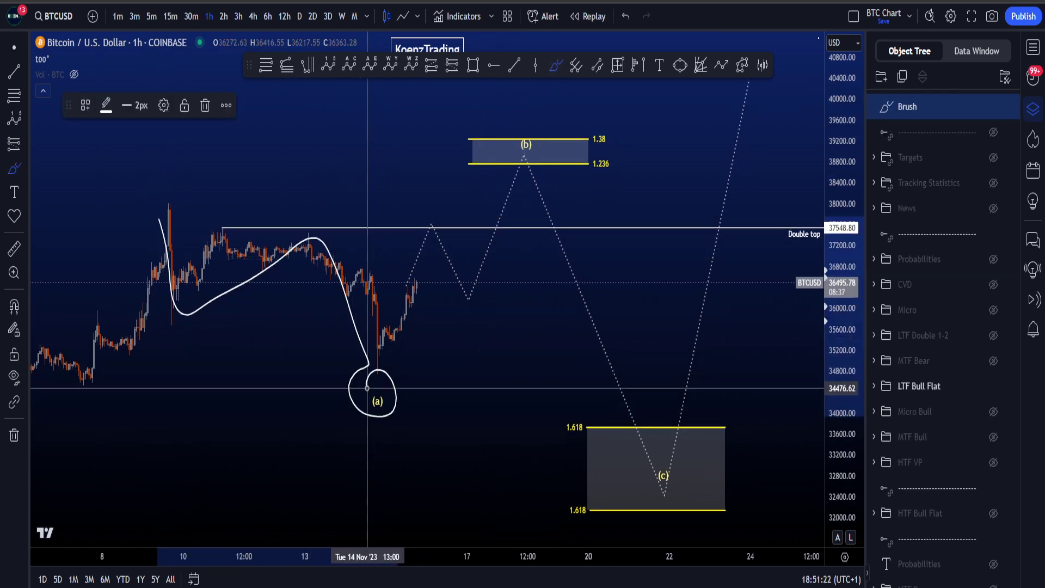
Step: Undo the wave (a) circle and pullback strokes, brush a rally from the (a) low to the (b) box, and undo it
key("ctrl+z")
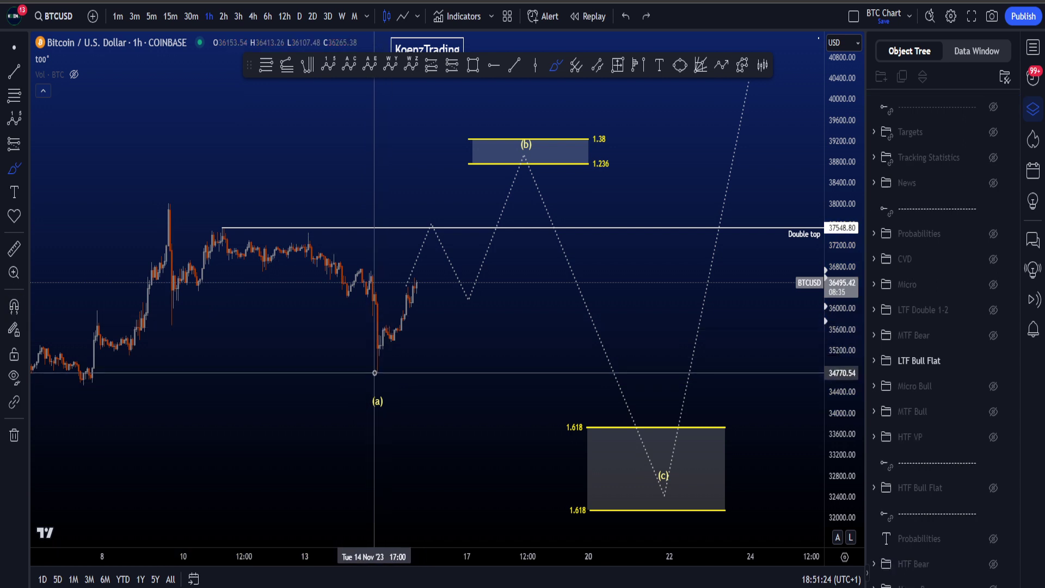
mouse_move(375, 371)
left_mouse_down()
mouse_move(437, 239)
mouse_move(467, 294)
mouse_move(533, 147)
left_mouse_up()
key("ctrl+z")
Step: Brush a stroke across the two highs along the Double top line and undo it
left_click_drag(843, 342, 843, 277)
scroll(439, 234, "up", 3)
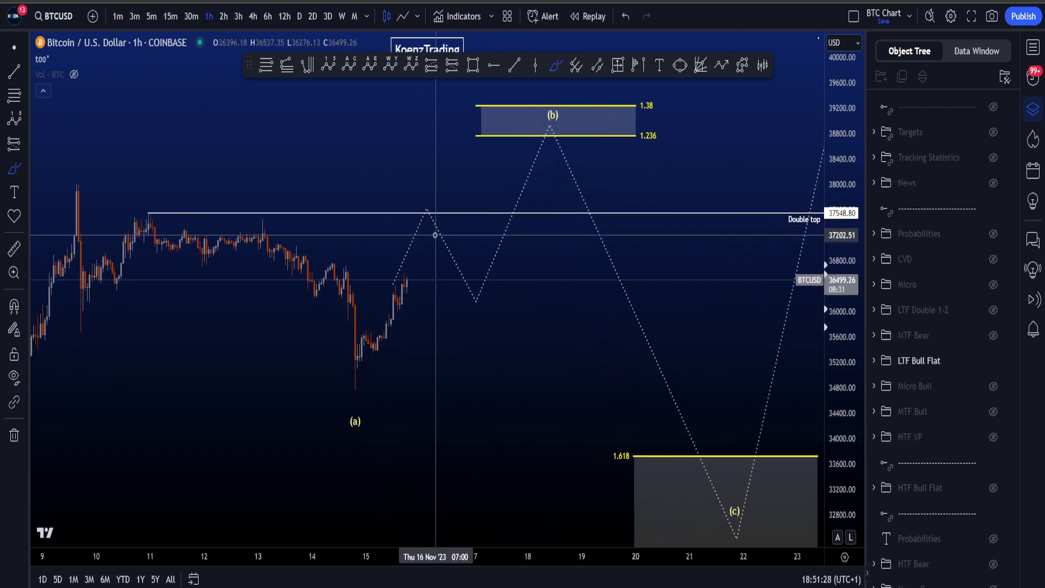
left_click_drag(836, 334, 835, 288)
left_click_drag(139, 210, 274, 211)
key("ctrl+z")
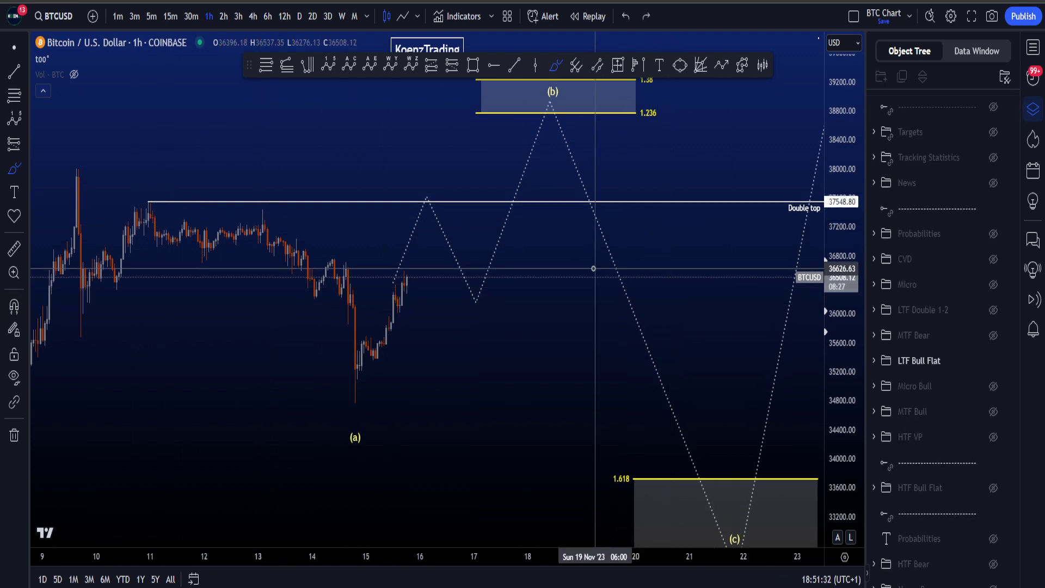
Step: Show the Targets folder and select the dnpoc rval zone, followed by the teal dnpoc zone above it
scroll(762, 316, "down", 1)
left_click_drag(845, 321, 845, 314)
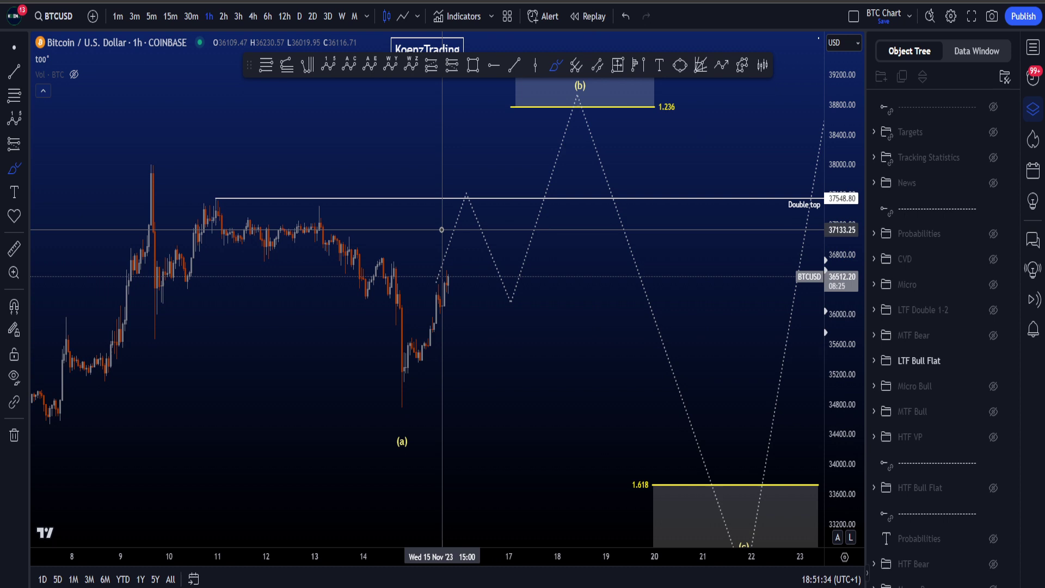
left_click(989, 133)
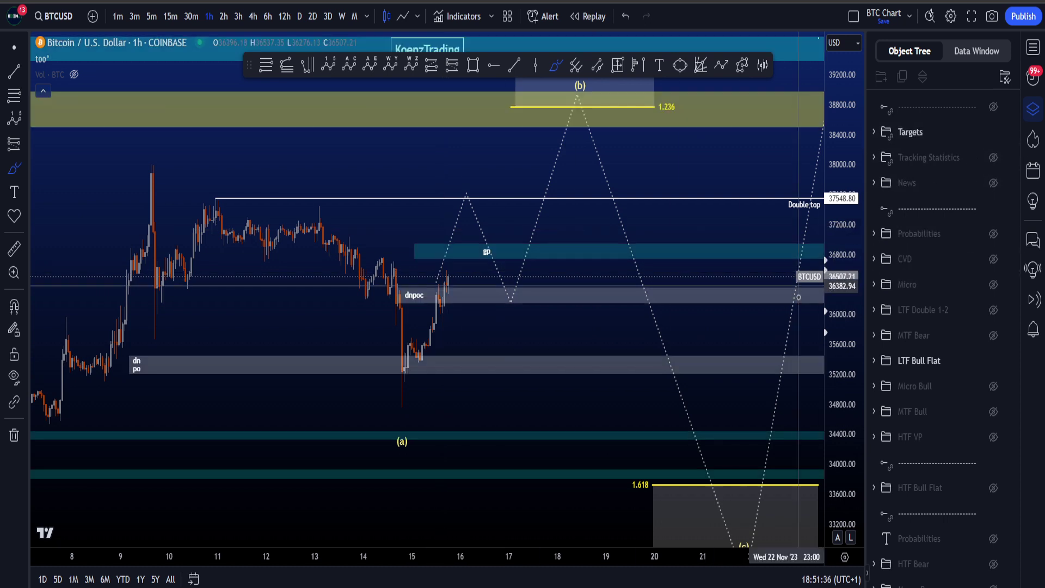
left_click_drag(840, 354, 840, 250)
scroll(490, 264, "up", 2)
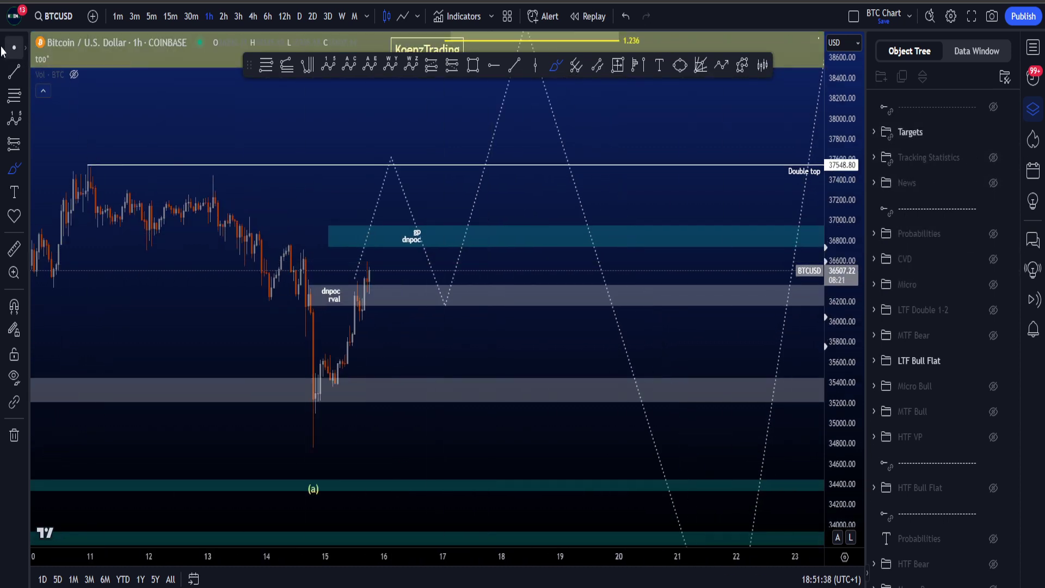
scroll(413, 334, "up", 2)
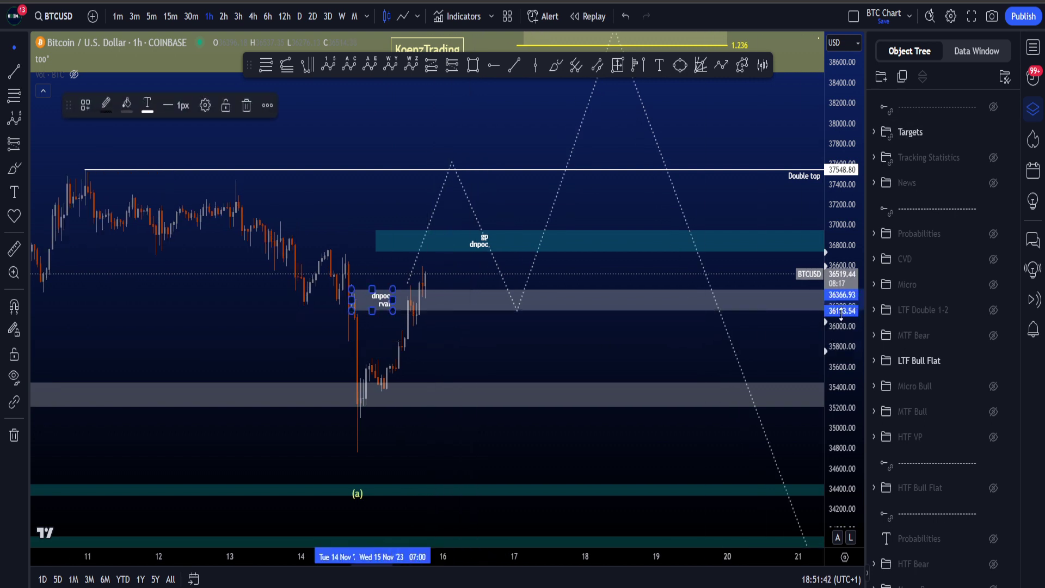
left_click_drag(495, 348, 549, 374)
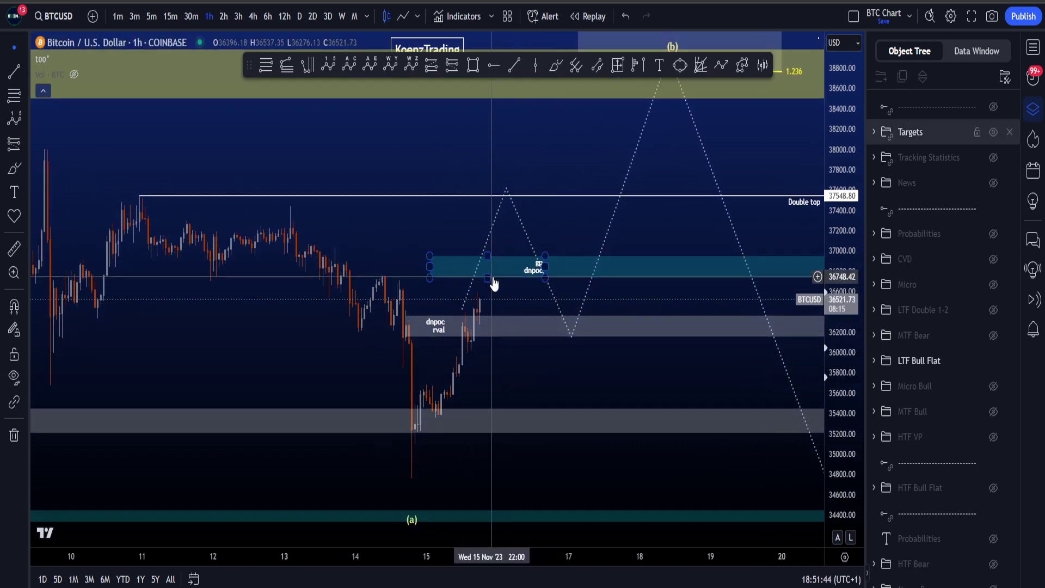
left_click(494, 283)
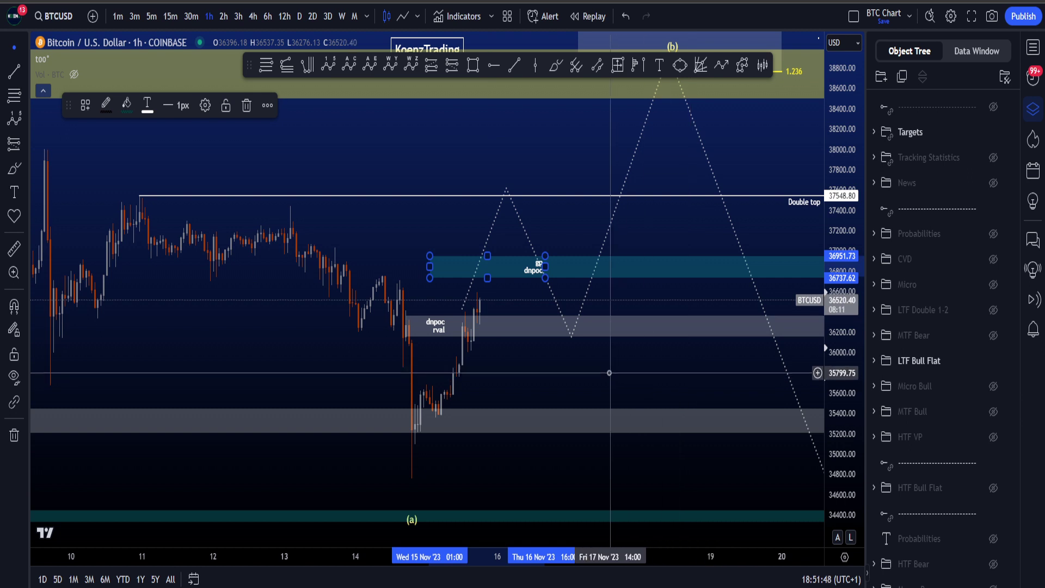
left_click_drag(609, 374, 599, 382)
Step: Circle the teal dnpoc zone and a spot on the Double top line, underline that line, and undo the strokes
left_click(470, 268)
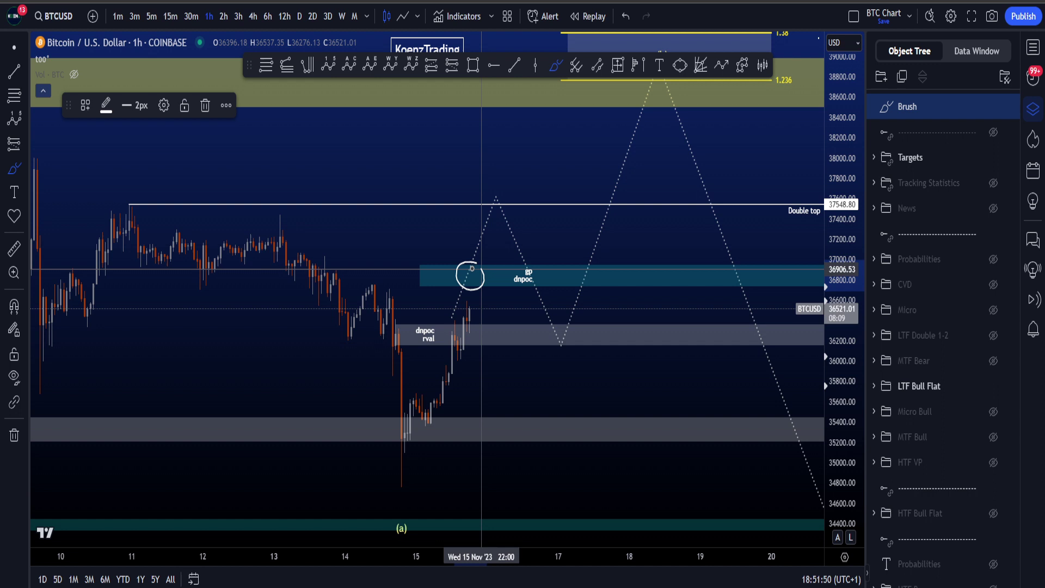
left_click_drag(470, 272, 480, 193)
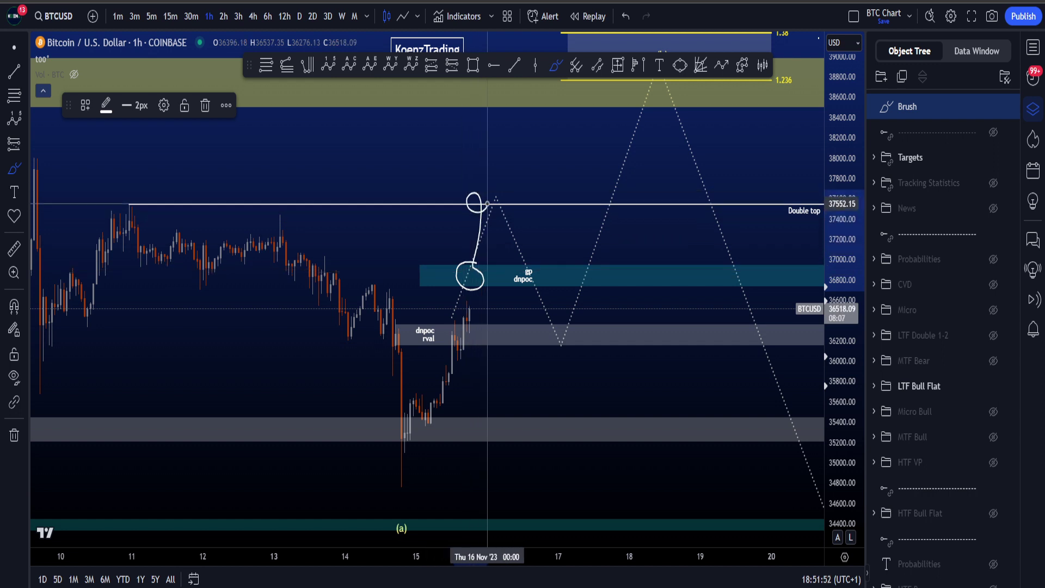
key("ctrl+z")
left_click_drag(493, 201, 437, 206)
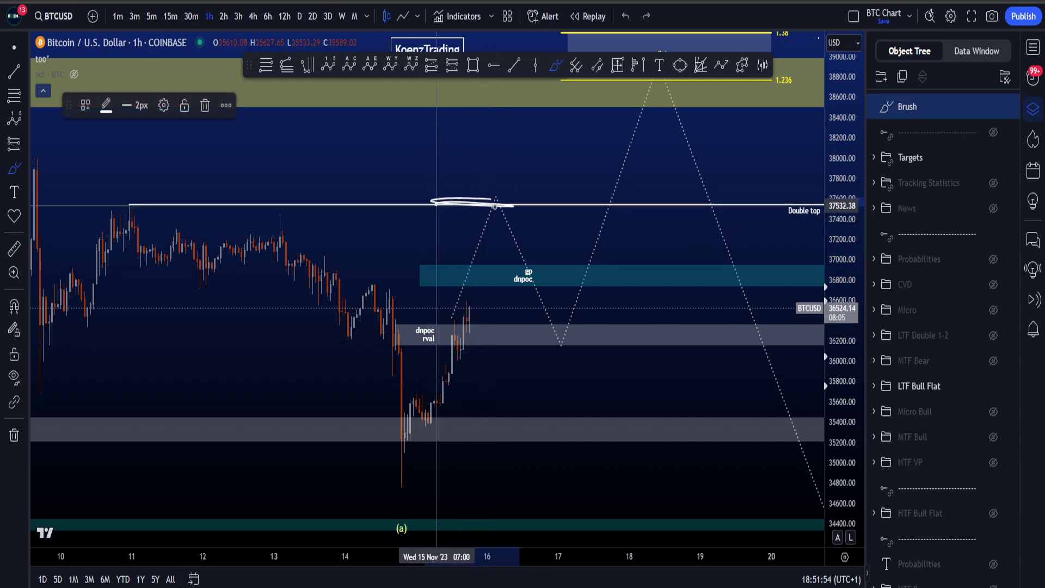
key("ctrl+z")
Step: Brush a steep rise from the latest price to the olive target band, another from near the (a) low, and undo both
left_click_drag(465, 308, 525, 91)
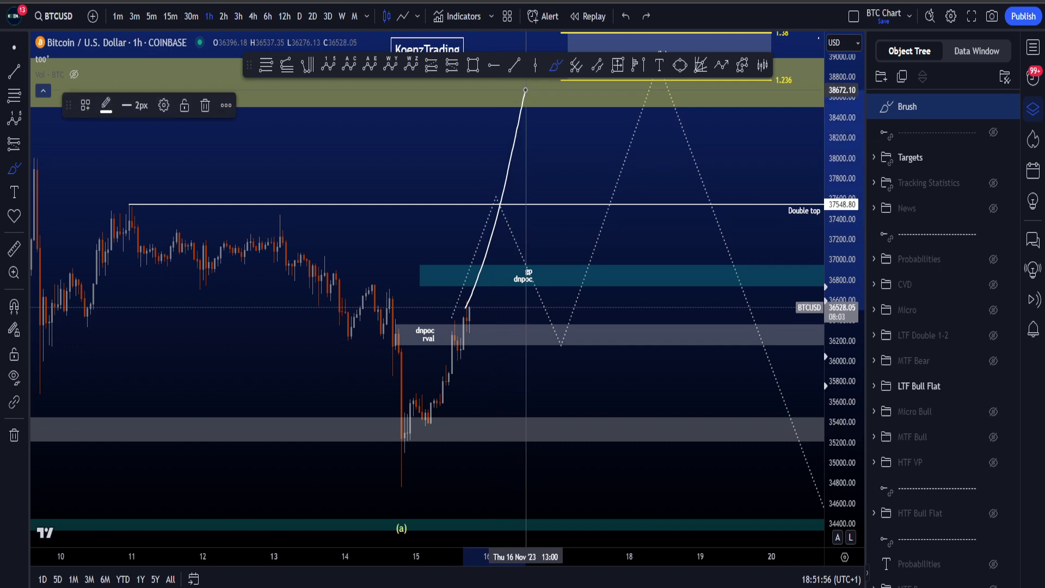
key("ctrl+z")
left_click_drag(838, 201, 837, 310)
scroll(544, 319, "down", 1)
left_click_drag(456, 386, 555, 107)
key("ctrl+z")
Step: Circle the (b) box, brush a rally to the Double top line with a dip to the dnpoc rval zone, and undo both
mouse_move(707, 99)
left_mouse_down()
mouse_move(635, 109)
mouse_move(697, 103)
left_mouse_up()
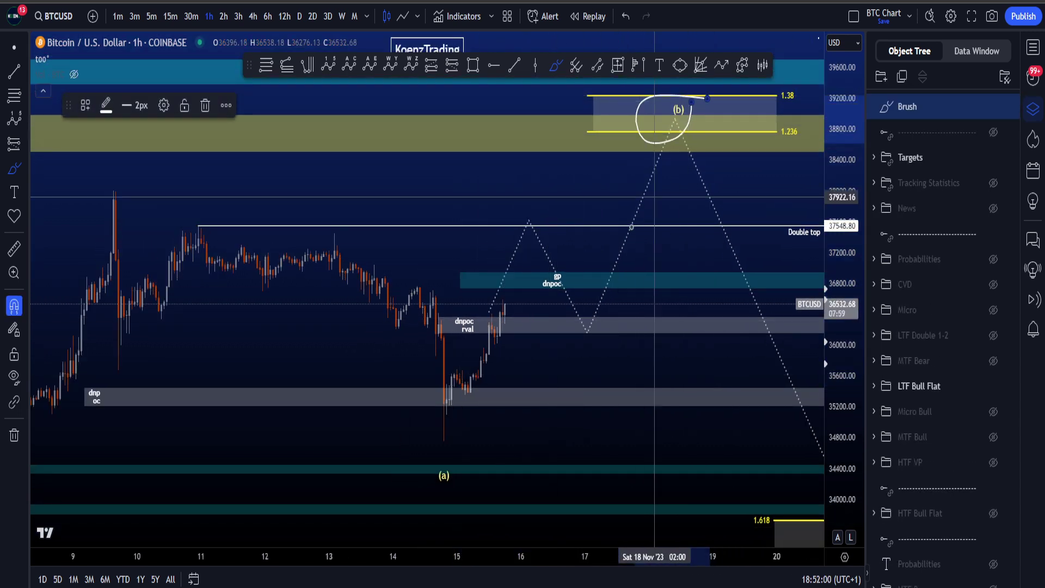
key("ctrl+z")
mouse_move(458, 388)
left_mouse_down()
mouse_move(502, 275)
mouse_move(563, 257)
left_mouse_up()
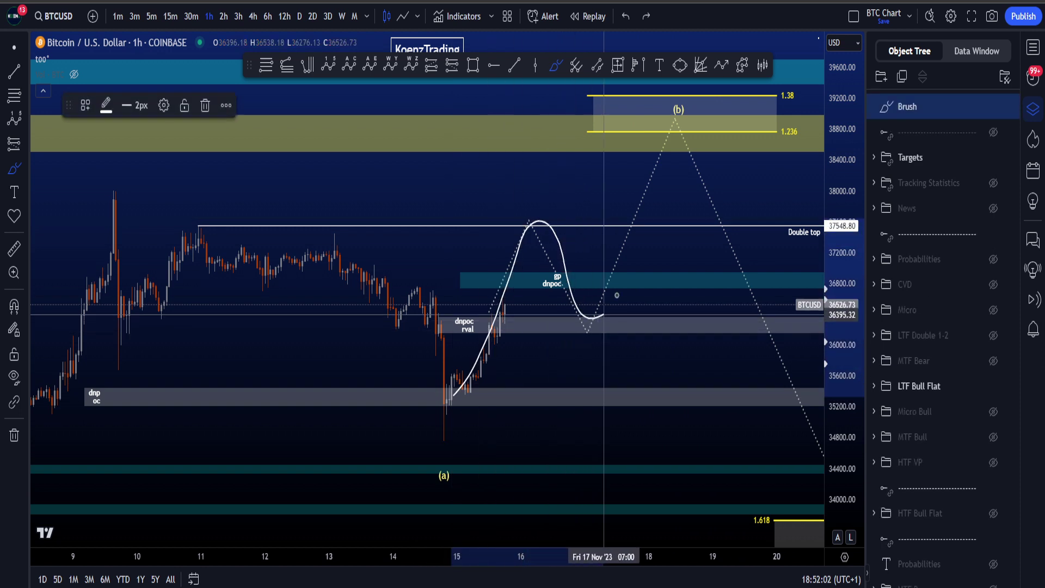
key("ctrl+z")
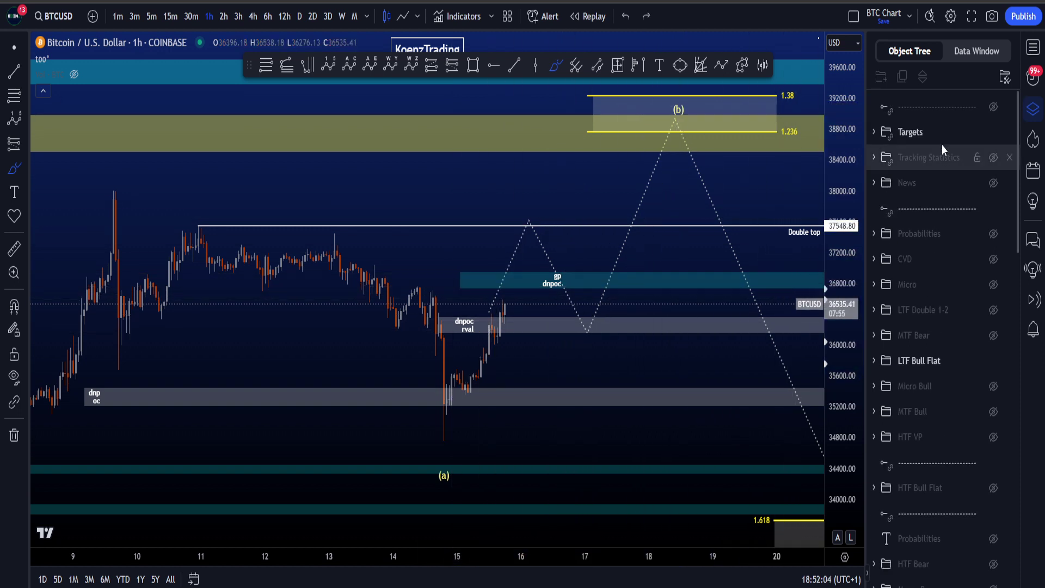
Step: Hide the Targets folder so only the LTF Bull Flat projection remains on the chart
left_click(993, 133)
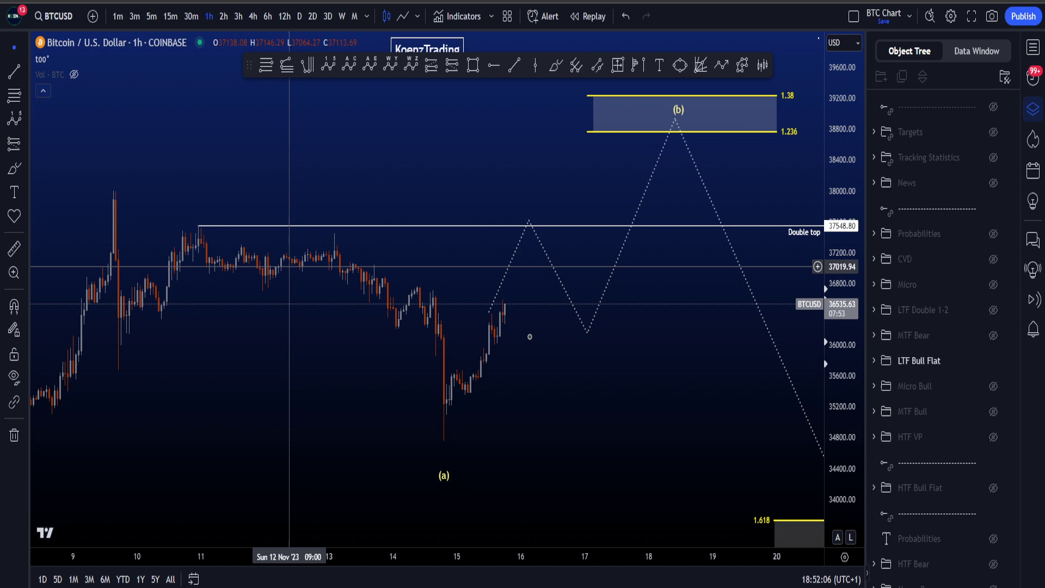
left_click_drag(599, 355, 483, 380)
scroll(608, 336, "down", 2)
left_click_drag(841, 253, 841, 336)
left_click_drag(704, 336, 677, 335)
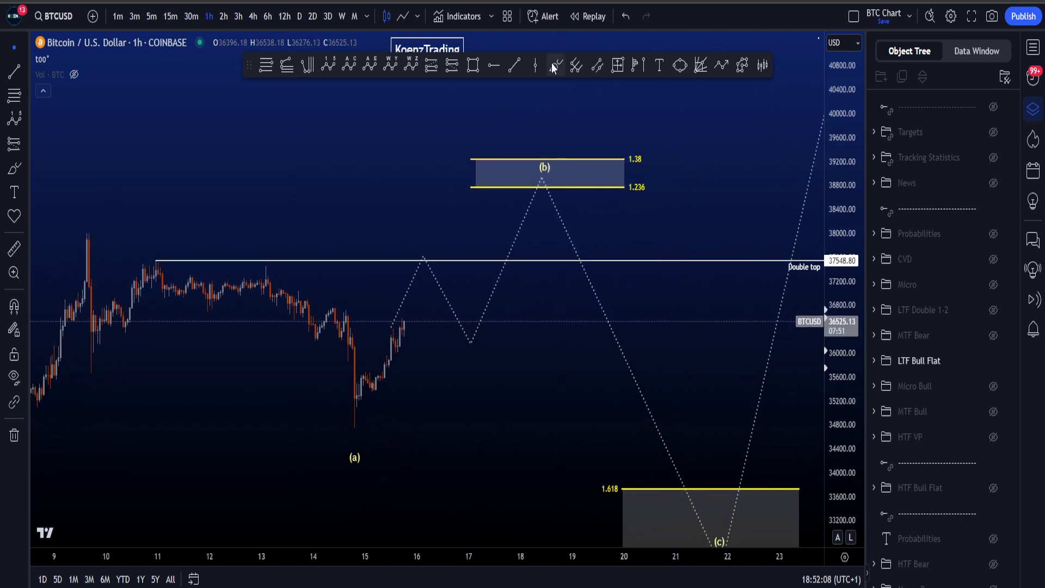
Step: Circle the 1.38 and 1.236 levels of the (b) box, brush the decline from the high to the (a) low, and undo both
left_click(552, 66)
left_click_drag(674, 159, 689, 193)
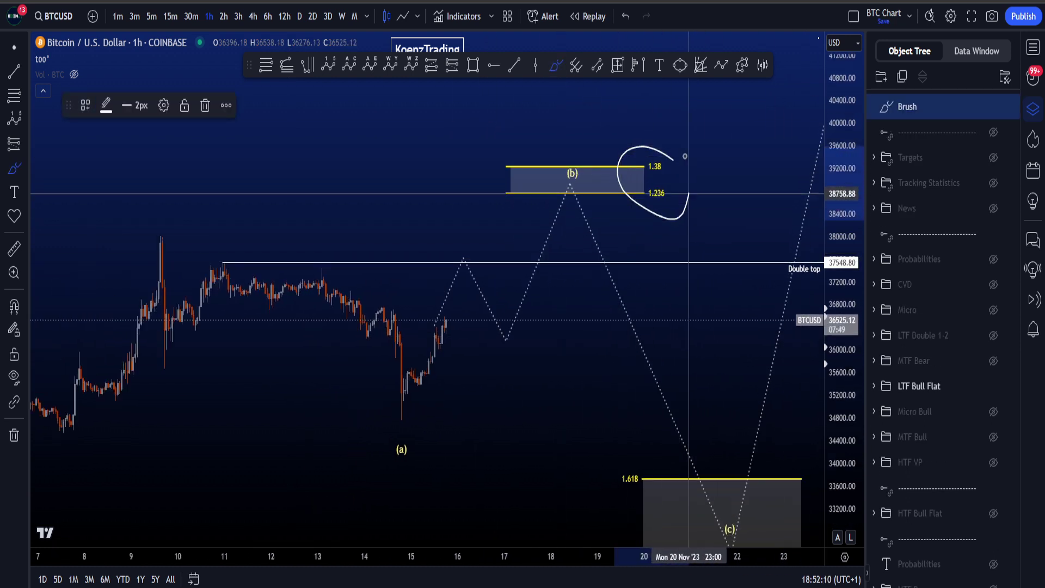
key("ctrl+z")
mouse_move(171, 229)
left_mouse_down()
mouse_move(265, 353)
mouse_move(409, 409)
mouse_move(410, 401)
left_mouse_up()
key("ctrl+z")
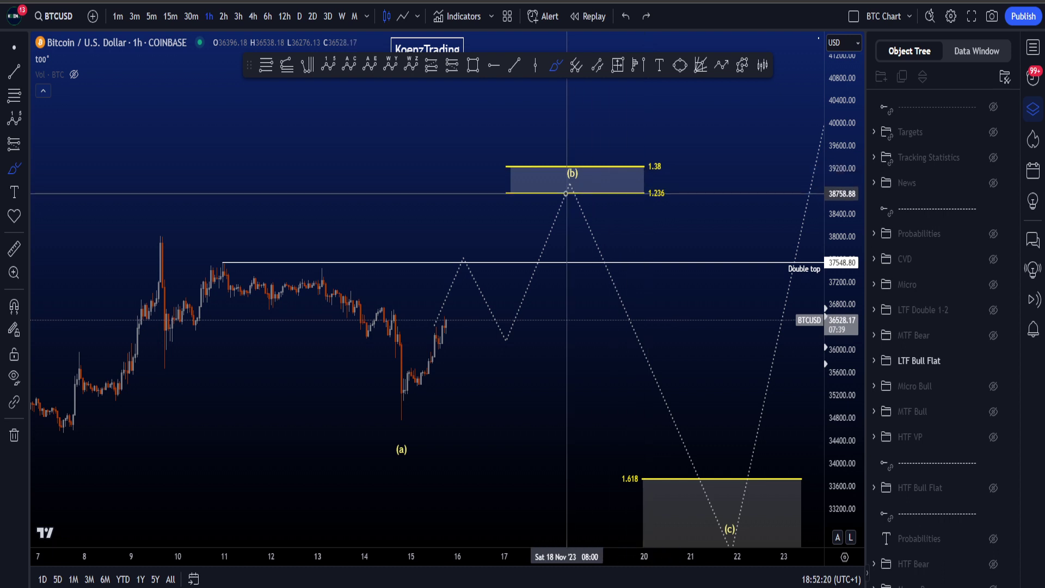
Step: Brush the start of the drop from (b), mark the upper 1.618 level of the (c) box, and undo the strokes
left_click_drag(568, 185, 636, 260)
mouse_move(643, 211)
left_mouse_down()
mouse_move(648, 287)
mouse_move(613, 239)
left_mouse_up()
key("ctrl+z")
key("ctrl+z")
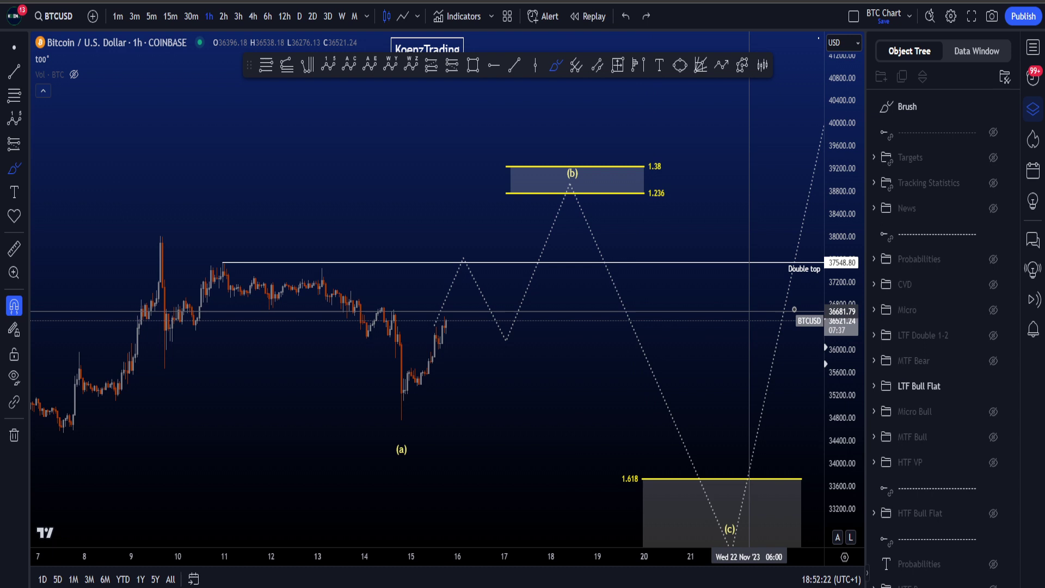
left_click_drag(839, 287, 839, 354)
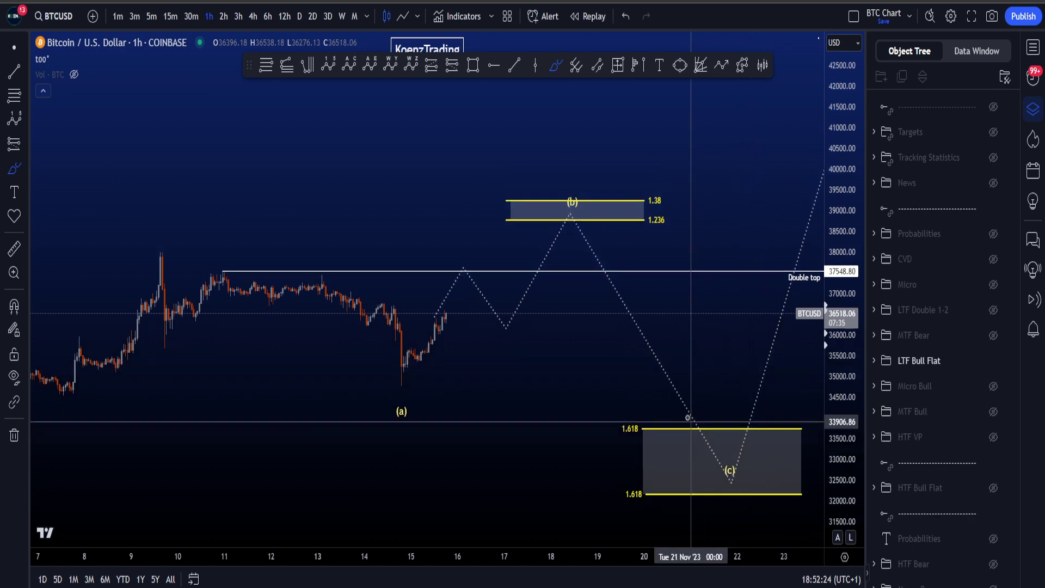
mouse_move(631, 403)
left_mouse_down()
mouse_move(612, 502)
mouse_move(677, 457)
mouse_move(684, 415)
left_mouse_up()
key("ctrl+z")
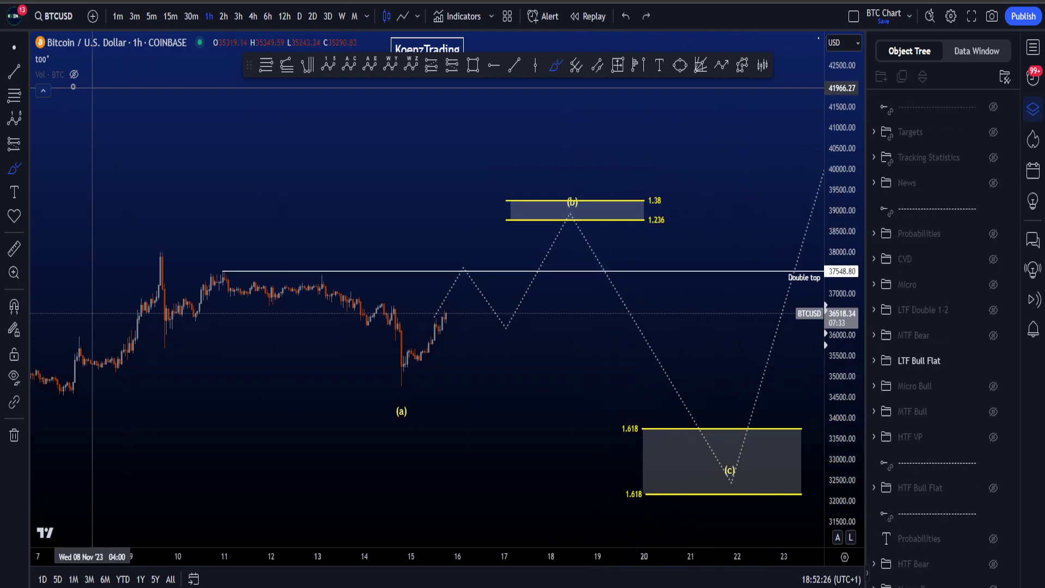
Step: Show the MTF Bull folder together with the bull flat projection to compare the (c) box with the wave (iv) zone
key("Escape")
scroll(599, 385, "down", 3)
left_click_drag(599, 385, 532, 311)
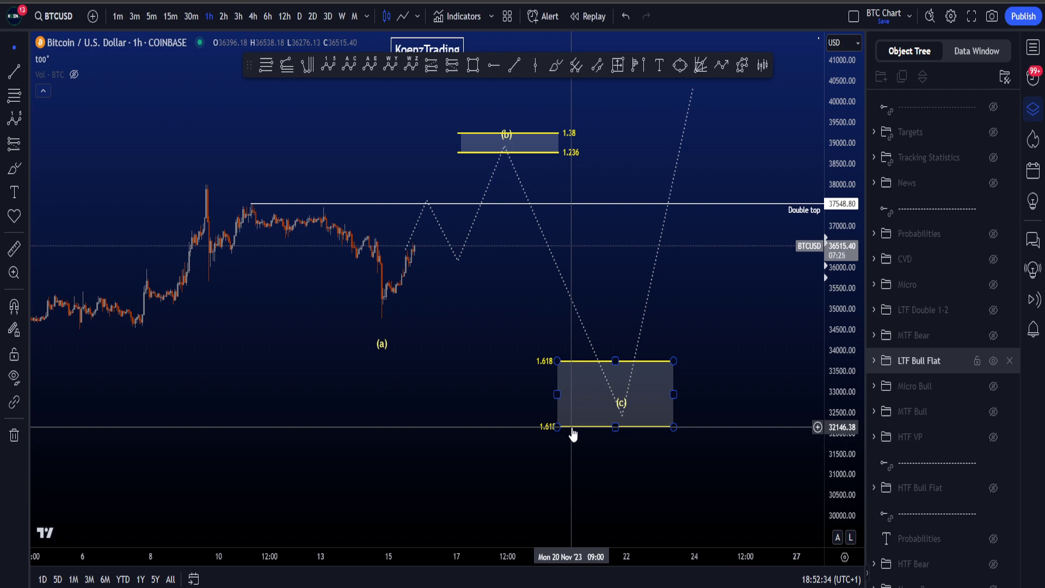
left_click(485, 401)
left_click_drag(485, 401, 517, 393)
left_click(993, 412)
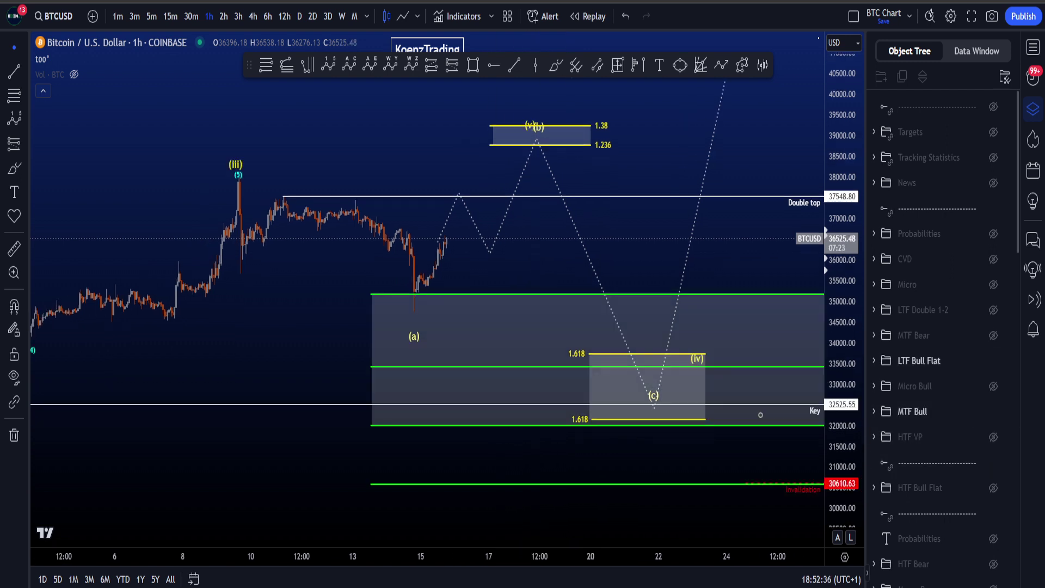
Step: Circle the 0.382 retracement level of the wave (iv) zone, brush along the 0.5 level, and undo the strokes
left_click_drag(727, 503, 511, 463)
scroll(625, 465, "down", 5)
left_click_drag(629, 467, 525, 456)
left_click_drag(763, 305, 755, 324)
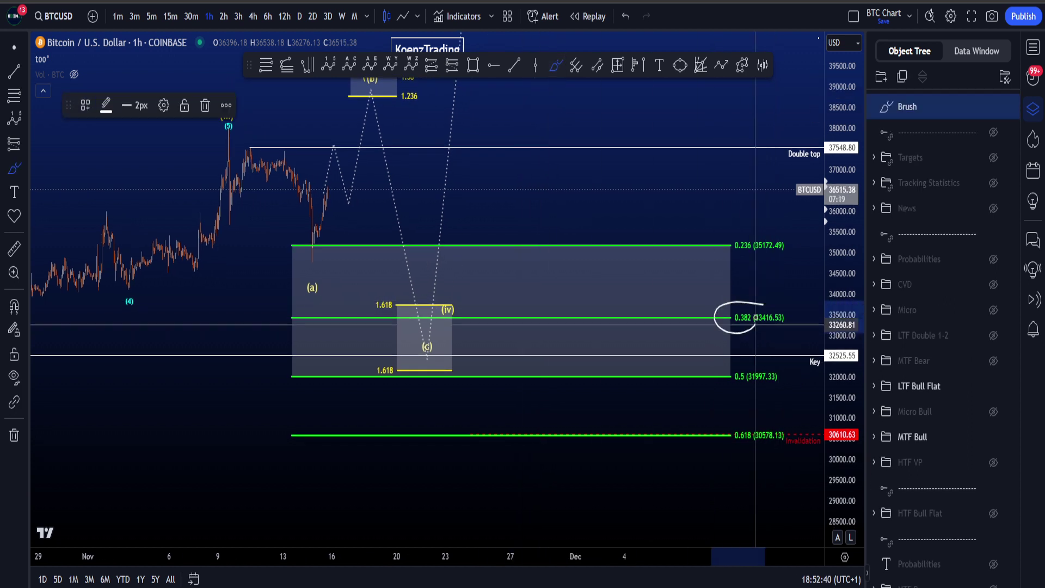
mouse_move(739, 391)
left_mouse_down()
mouse_move(401, 379)
mouse_move(415, 288)
mouse_move(471, 353)
mouse_move(462, 383)
left_mouse_up()
key("ctrl+z")
Step: Brush a mark where the Key line starts at the 24 October breakout and undo it
scroll(514, 366, "down", 2)
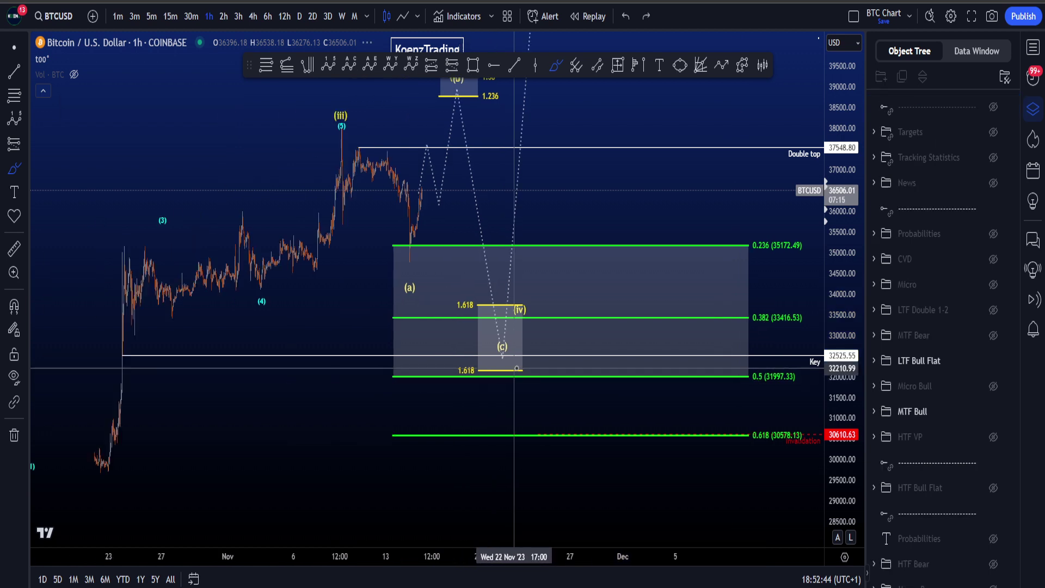
scroll(103, 362, "up", 8)
scroll(142, 371, "up", 6)
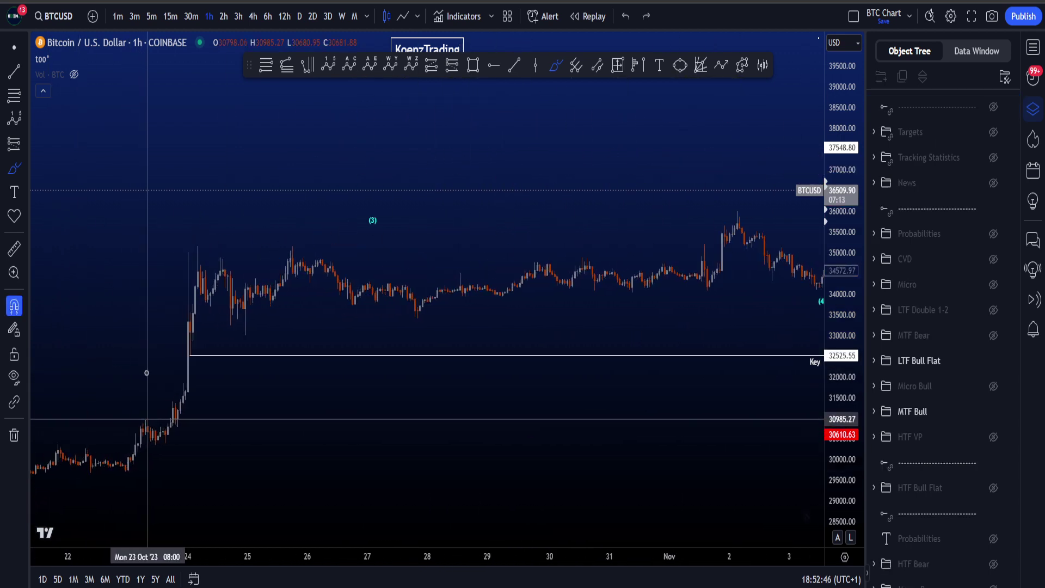
mouse_move(190, 349)
left_mouse_down()
mouse_move(178, 366)
mouse_move(206, 354)
left_mouse_up()
key("ctrl+z")
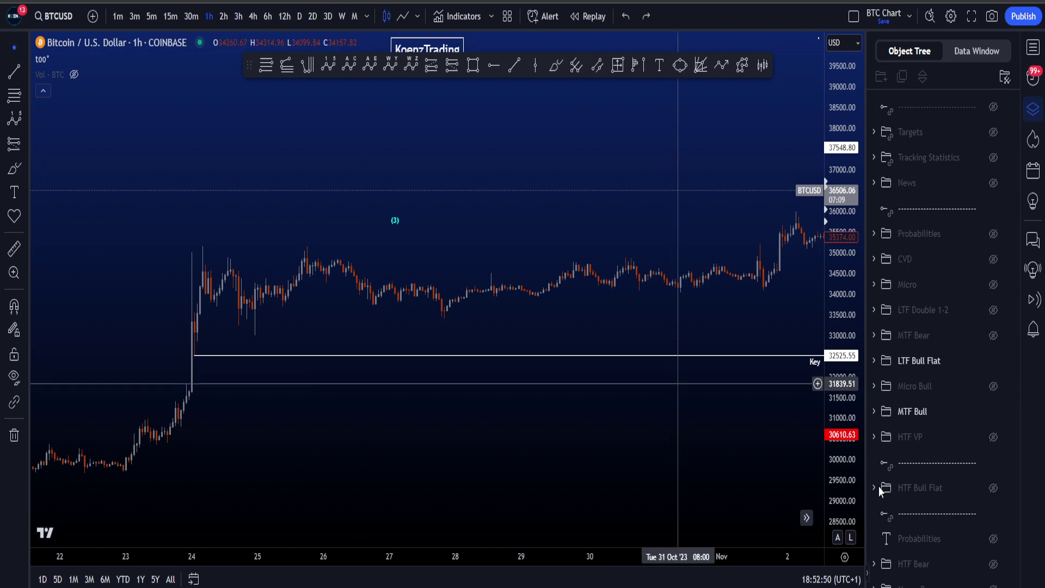
Step: Return the chart to the latest bars, brush the move away from the wave (iii) high, and undo it
left_click(806, 518)
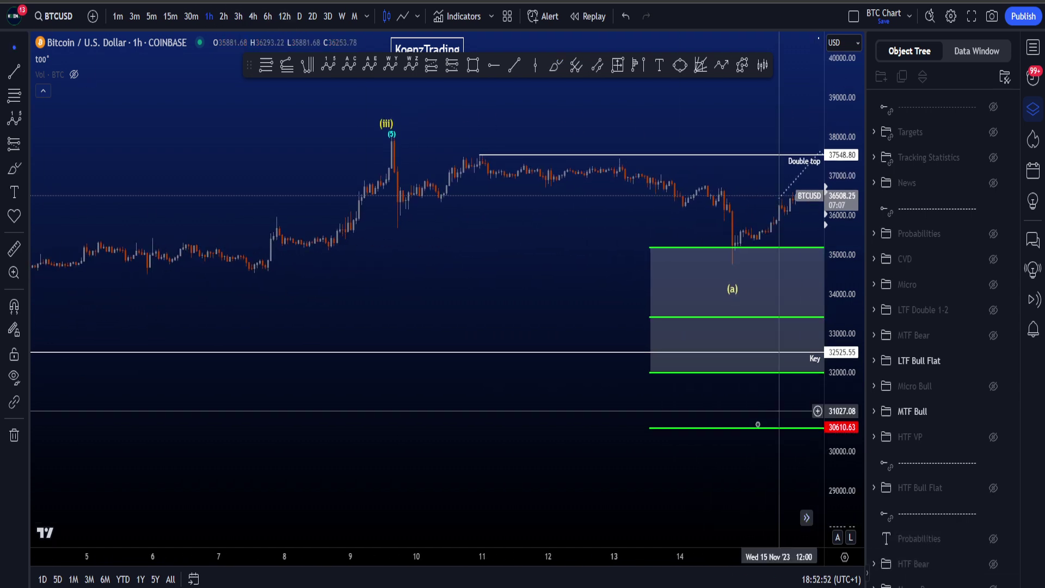
scroll(569, 480, "down", 2)
left_click_drag(682, 467, 530, 485)
scroll(530, 485, "up", 2)
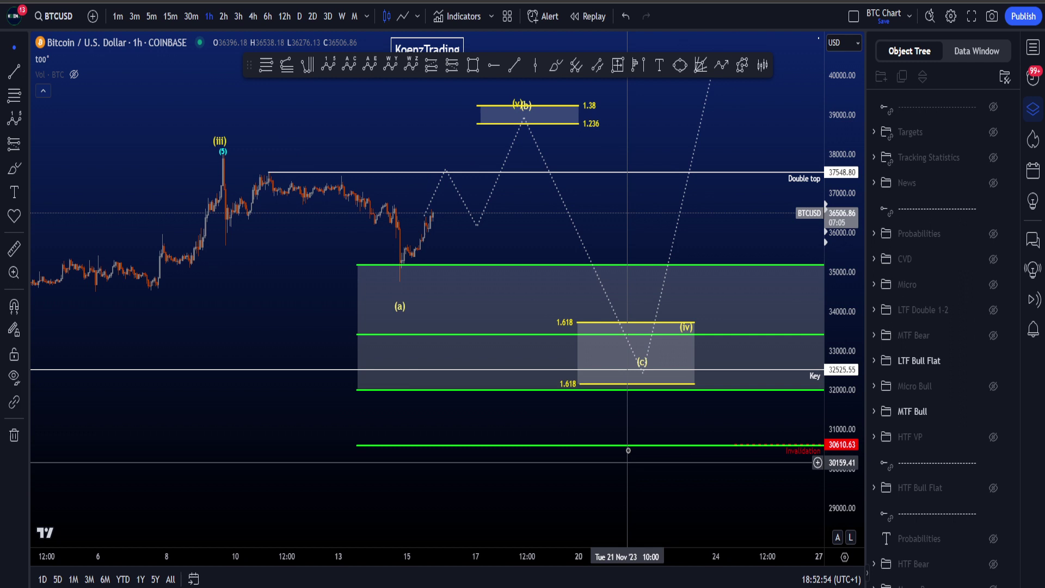
left_click_drag(630, 216, 605, 233)
mouse_move(199, 152)
left_mouse_down()
mouse_move(278, 157)
mouse_move(207, 292)
mouse_move(280, 182)
mouse_move(326, 188)
left_mouse_up()
key("ctrl+z")
Step: Brush the drop from the (b) box down to the (c) box and undo the strokes
scroll(535, 255, "down", 2)
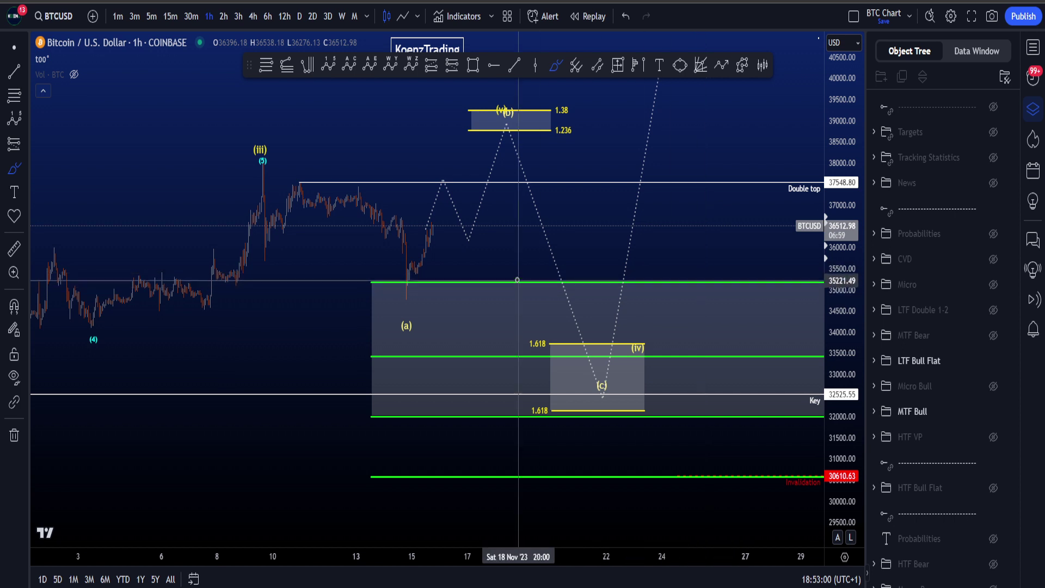
mouse_move(520, 105)
left_mouse_down()
mouse_move(511, 117)
mouse_move(607, 389)
mouse_move(617, 374)
mouse_move(588, 380)
left_mouse_up()
key("ctrl+z")
key("ctrl+z")
Step: Hide the MTF Bull folder, brush a stroke above the (c) box toward the projected rise, and undo it
left_click(992, 416)
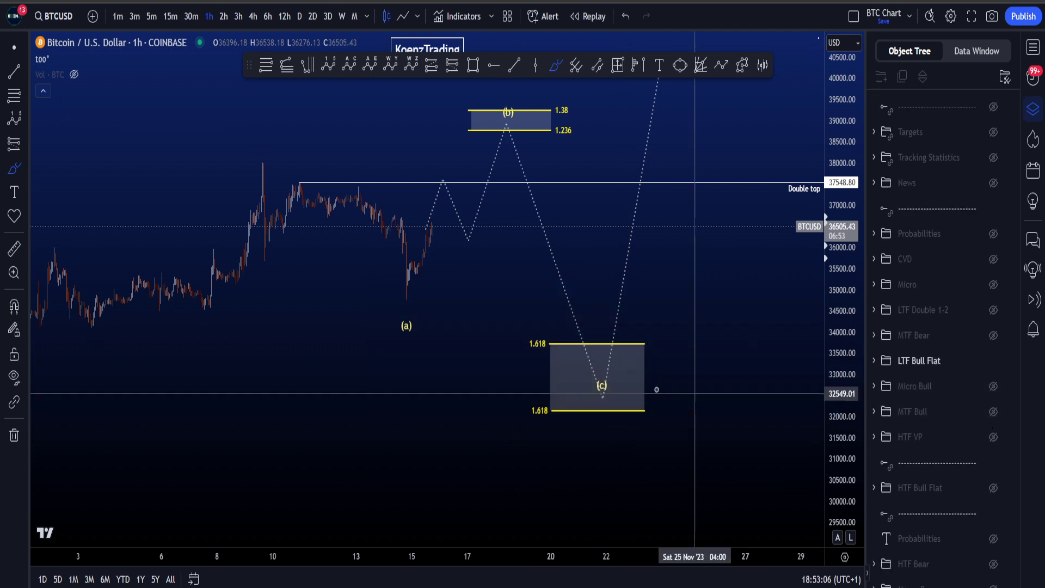
mouse_move(594, 316)
left_mouse_down()
mouse_move(642, 343)
mouse_move(661, 256)
left_mouse_up()
key("ctrl+z")
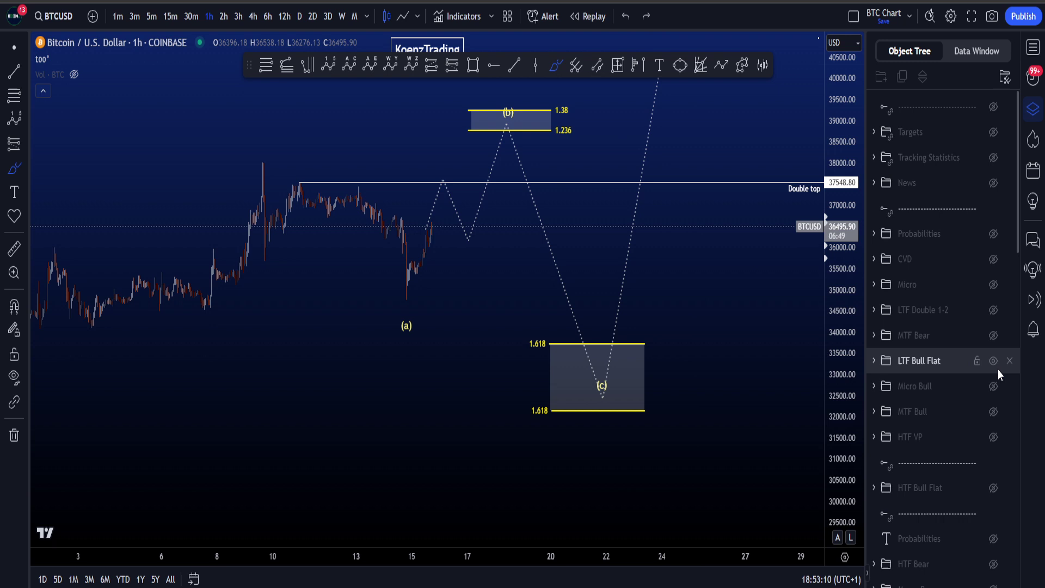
Step: Hide the LTF Bull Flat folder and show the MTF Bear folder instead
left_click(993, 361)
left_click(993, 336)
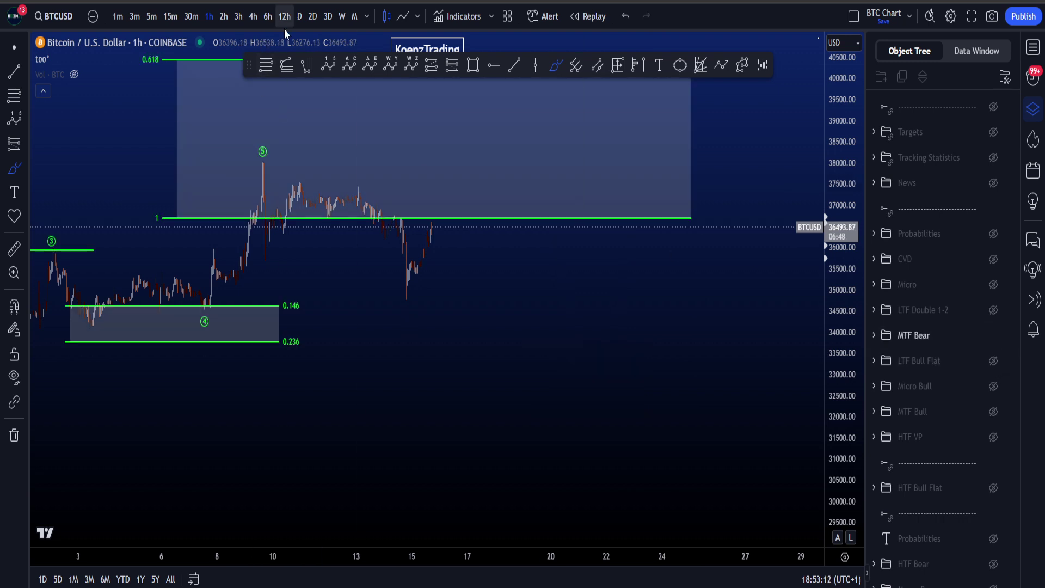
Step: Switch the chart to the 4-hour timeframe, circle the wave 5 high with the brush, and undo the stroke
left_click(252, 17)
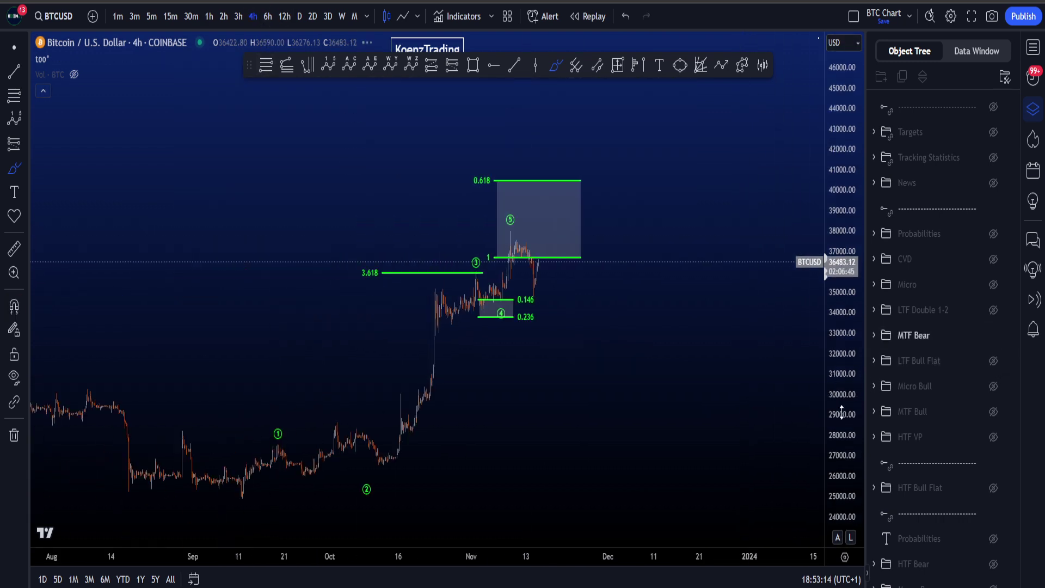
left_click_drag(842, 413, 842, 430)
left_click_drag(521, 210, 493, 246)
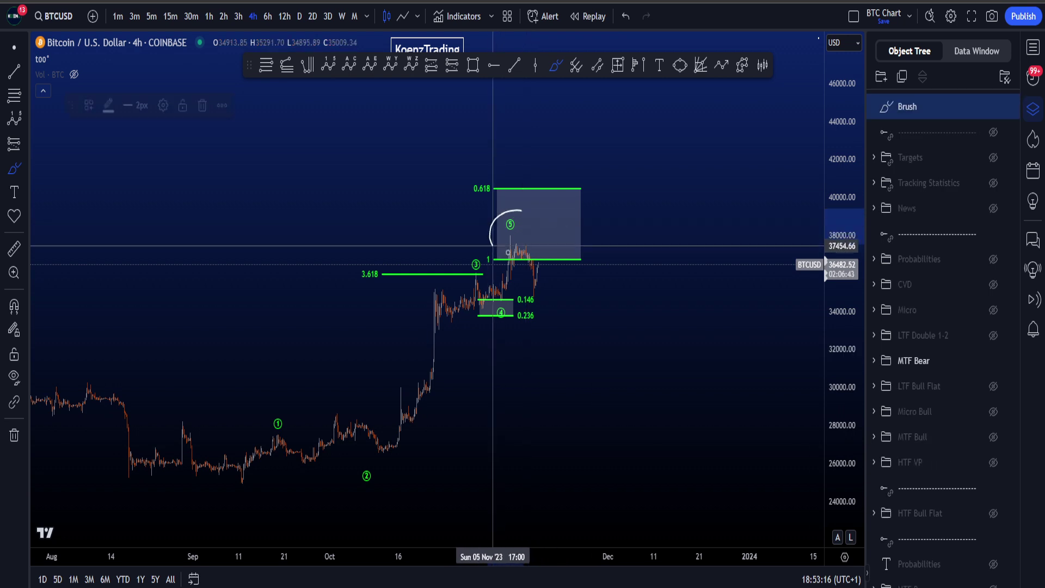
key("ctrl+z")
left_click_drag(833, 377, 832, 348)
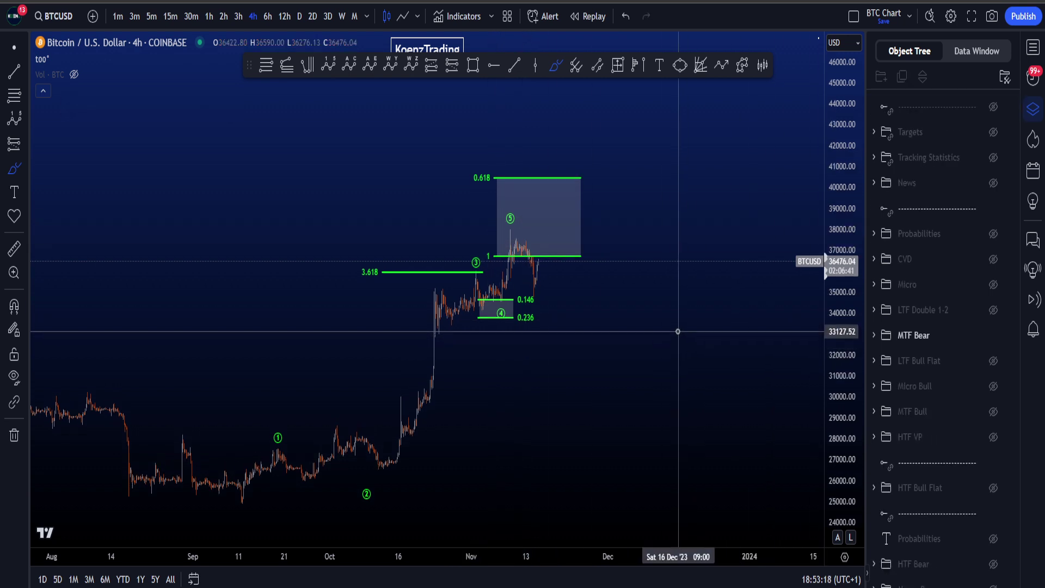
Step: Brush the five-wave rise from the wave 1 area to the wave 5 box, mark the wave 3 high, and undo the strokes
mouse_move(243, 482)
left_mouse_down()
mouse_move(401, 381)
mouse_move(529, 218)
left_mouse_up()
key("ctrl+z")
mouse_move(469, 245)
left_mouse_down()
mouse_move(461, 262)
mouse_move(362, 292)
mouse_move(490, 253)
mouse_move(468, 302)
mouse_move(494, 281)
left_mouse_up()
key("ctrl+z")
key("ctrl+z")
Step: Brush a drop below the wave 4 box, circle the 0.146 level with the recent low, and undo both strokes
left_click_drag(835, 401, 833, 332)
mouse_move(507, 328)
left_mouse_down()
mouse_move(522, 341)
mouse_move(519, 397)
left_mouse_up()
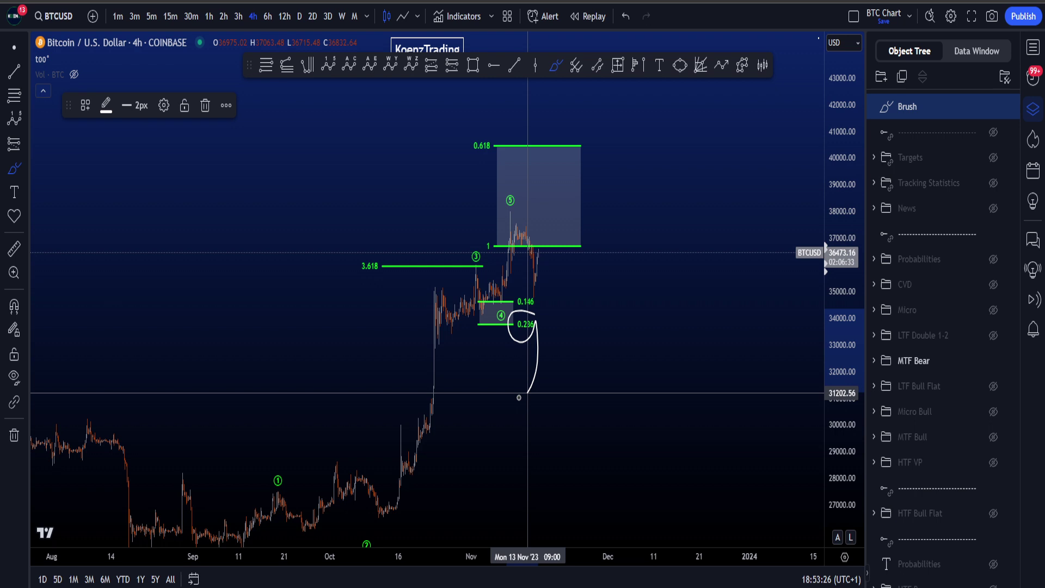
key("ctrl+z")
left_click_drag(536, 291, 535, 292)
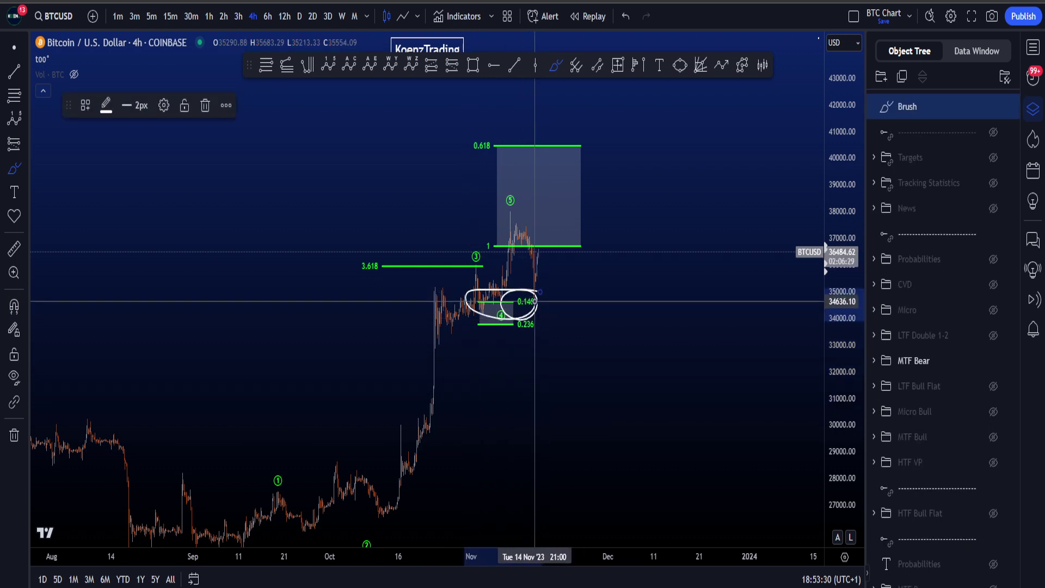
key("ctrl+z")
Step: Circle the pullback from wave 3 to wave 4, brush across the wave 1 and 2 area, and undo each stroke
left_click_drag(509, 318, 467, 271)
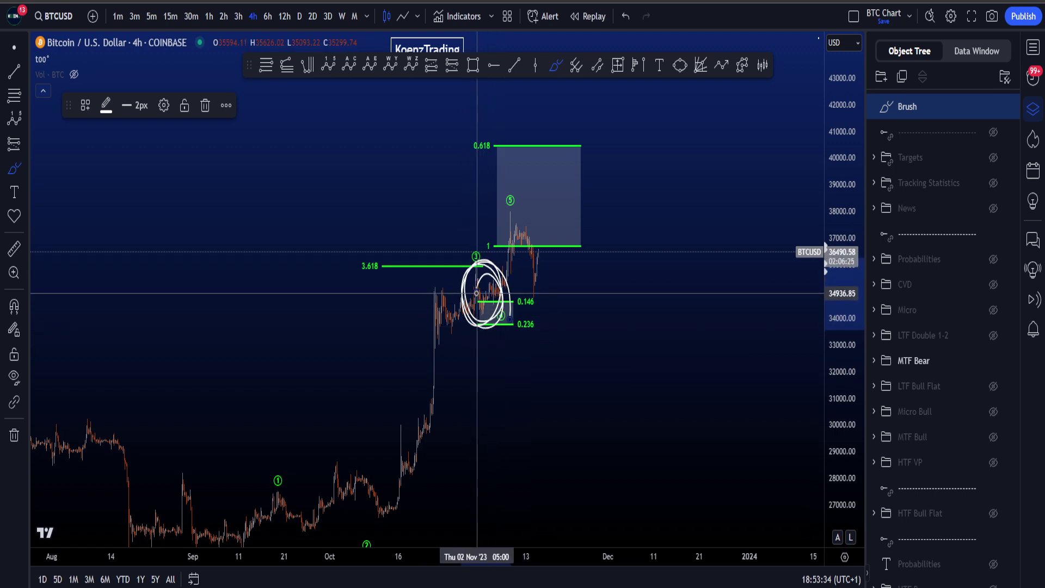
key("ctrl+z")
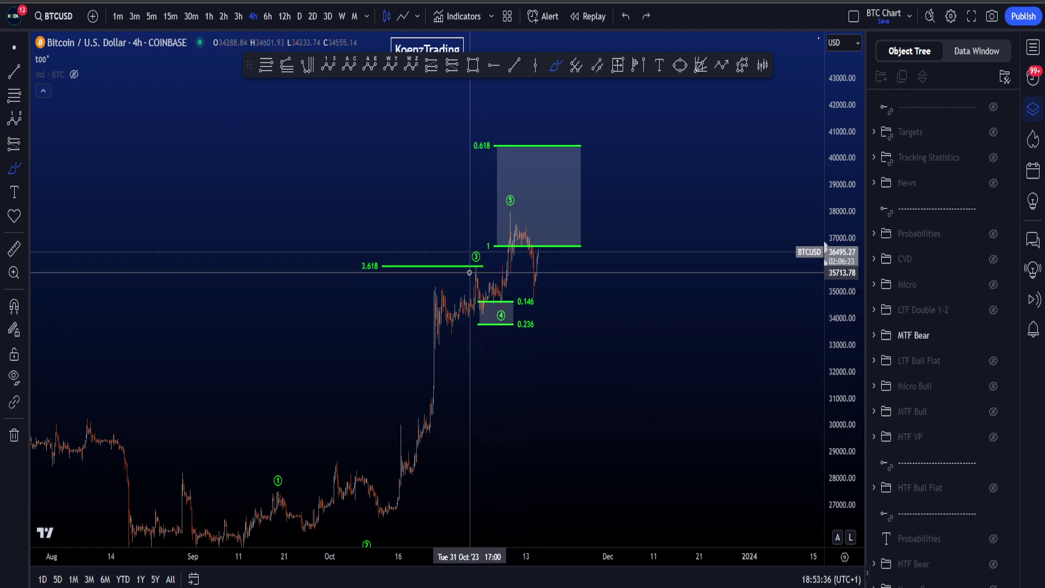
left_click_drag(469, 273, 492, 274)
left_click_drag(503, 317, 482, 275)
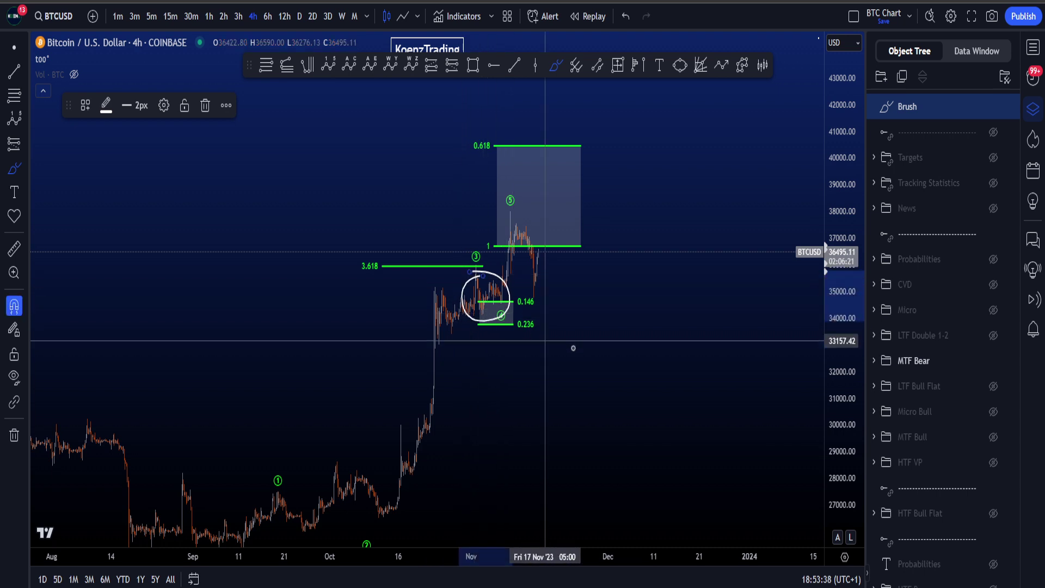
key("ctrl+z")
left_click_drag(408, 501, 267, 479)
key("ctrl+z")
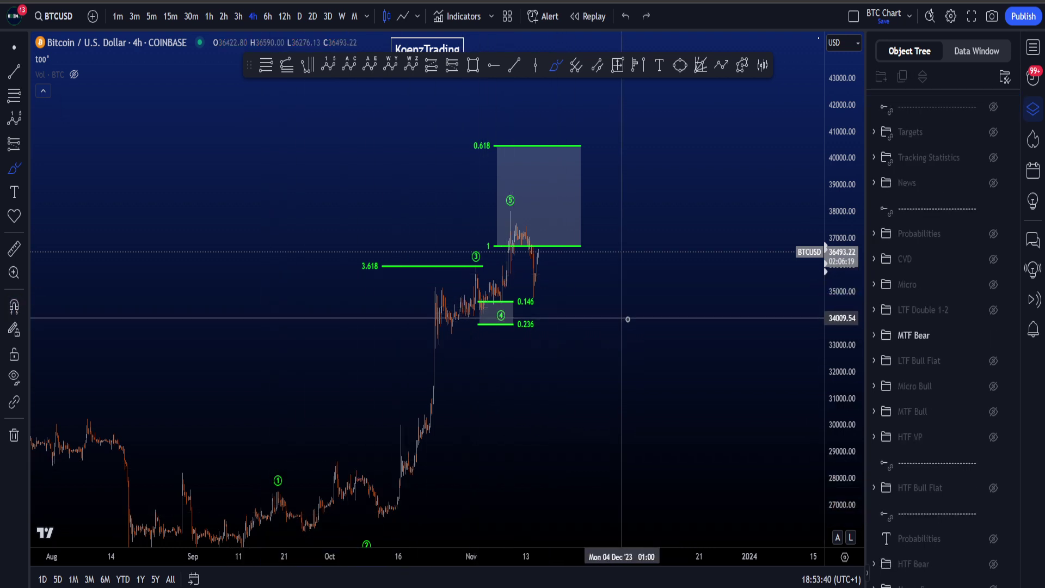
Step: Brush a stroke beside the wave 5 high within the 4-hour target area and undo it
scroll(631, 308, "up", 2)
mouse_move(480, 182)
left_mouse_down()
mouse_move(449, 206)
mouse_move(435, 241)
mouse_move(451, 210)
mouse_move(498, 240)
left_mouse_up()
key("ctrl+z")
scroll(514, 220, "up", 2)
key("ctrl+z")
key("ctrl+z")
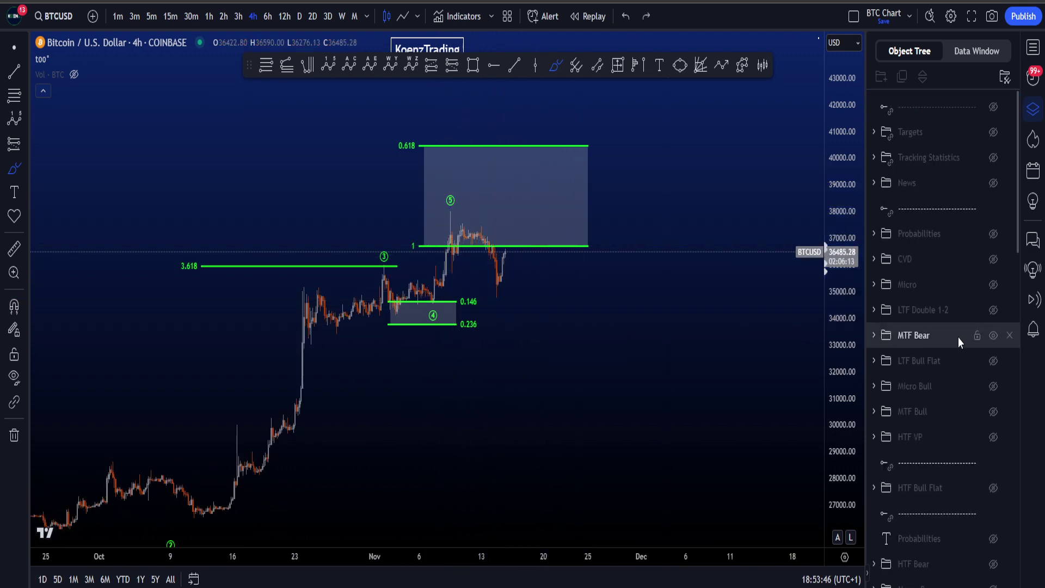
Step: Replace the MTF Bear folder with the LTF Double 1-2 folder and show it on the auto-scaled 1-hour chart
left_click(993, 335)
left_click(993, 309)
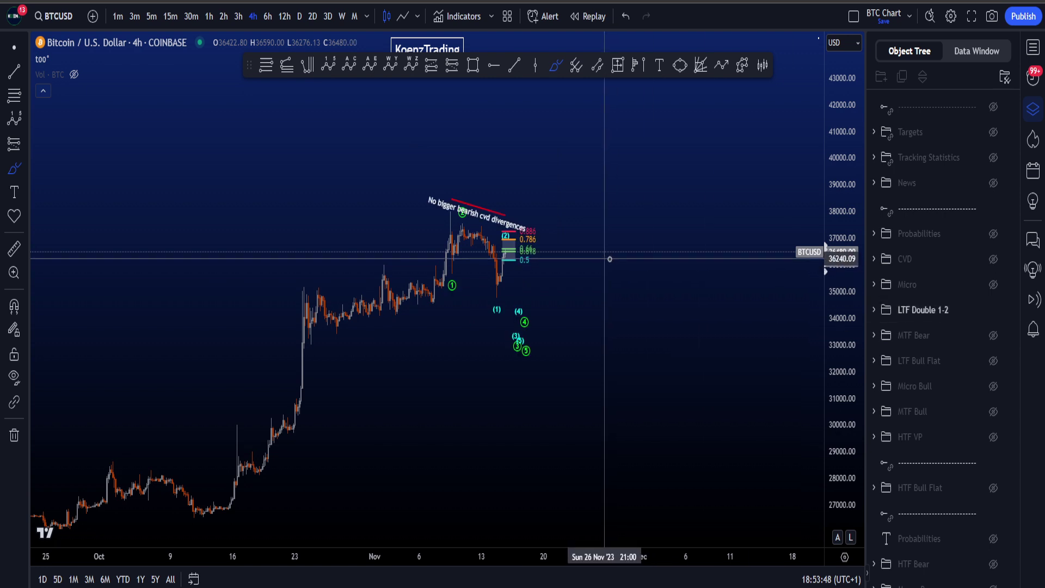
left_click(209, 18)
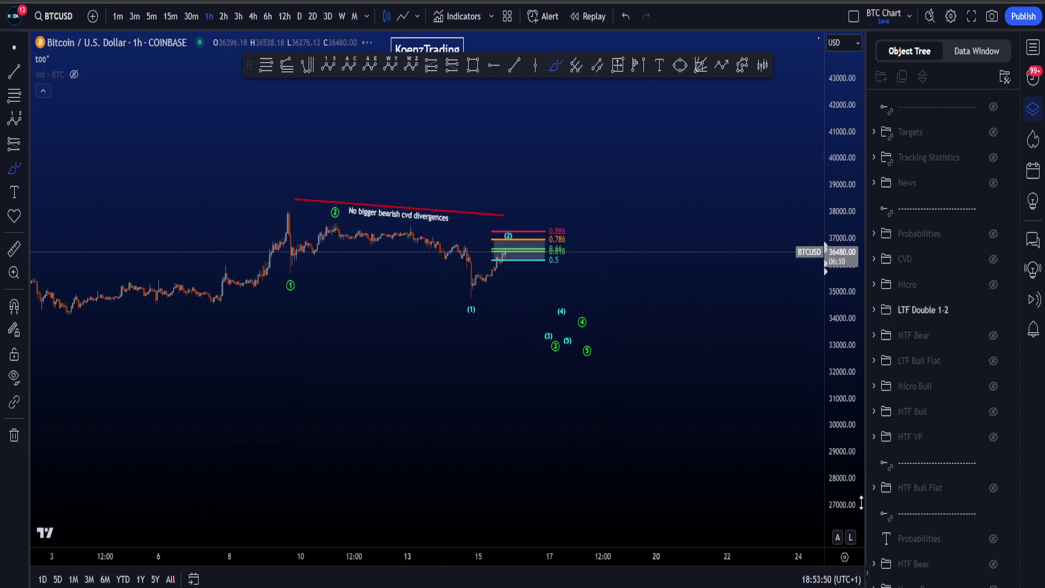
left_click(838, 537)
scroll(745, 272, "up", 3)
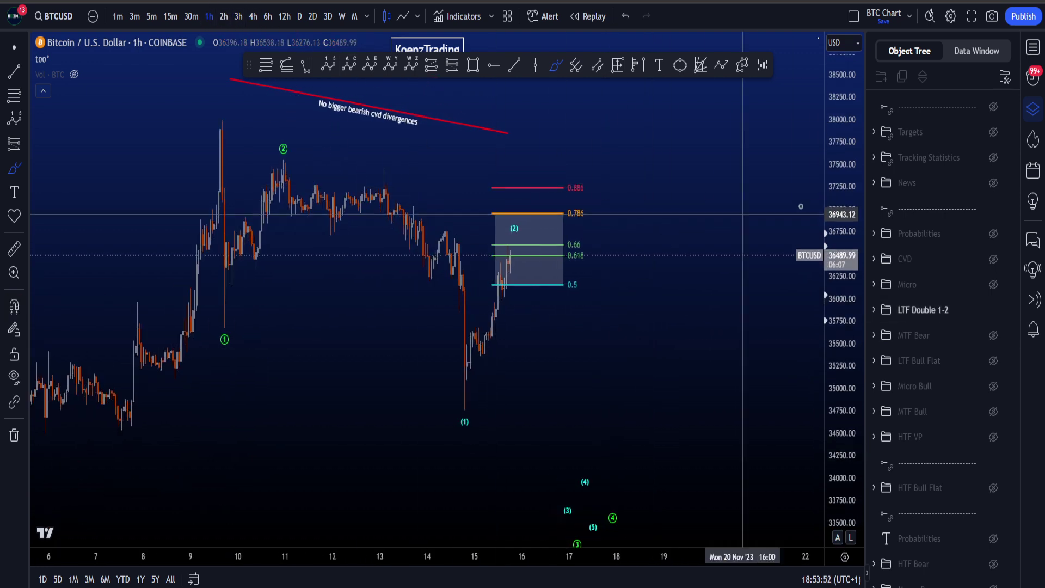
Step: Brush the bearish path from the high through waves 1, 2, (1) and (2) down to the (4) label, and undo it
mouse_move(221, 147)
left_mouse_down()
mouse_move(228, 307)
mouse_move(292, 177)
mouse_move(469, 343)
mouse_move(517, 256)
mouse_move(577, 457)
left_mouse_up()
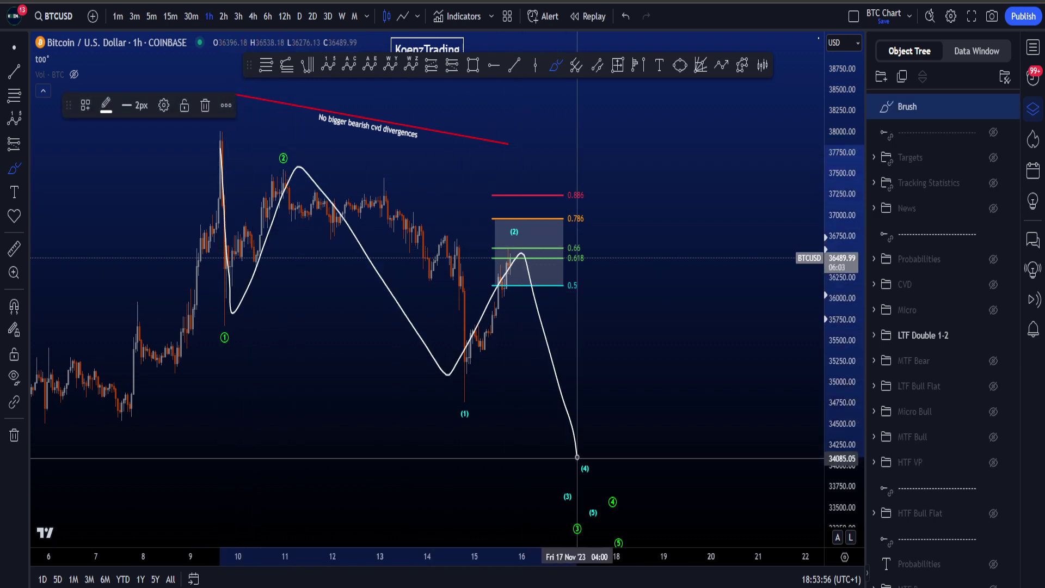
key("ctrl+z")
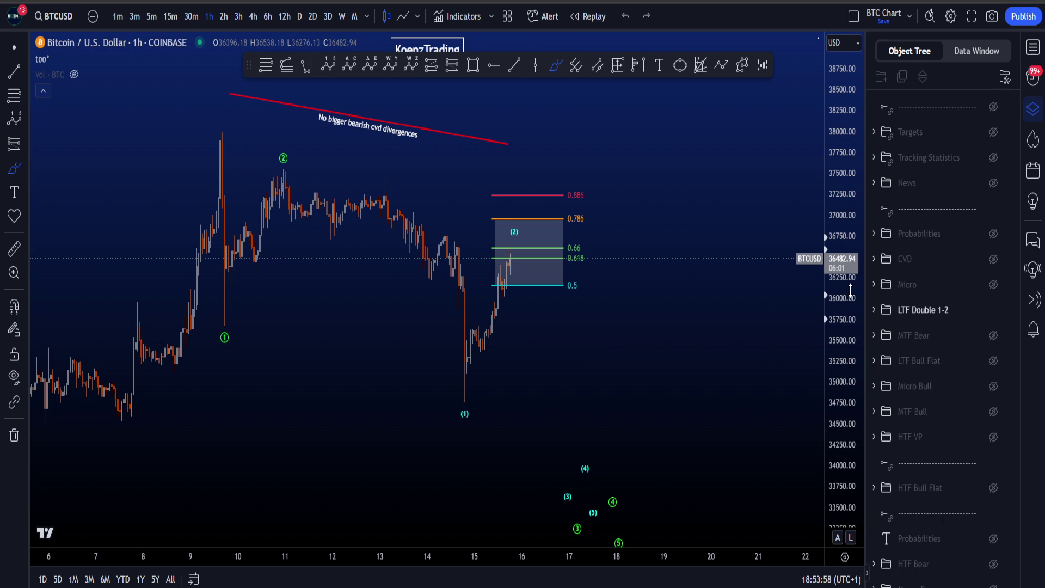
Step: Brush circles around the wave (2) retracement box and its 0.618 to 0.66 levels, undoing each stroke
left_click_drag(850, 290, 850, 302)
left_click_drag(635, 396, 686, 424)
scroll(665, 408, "up", 1)
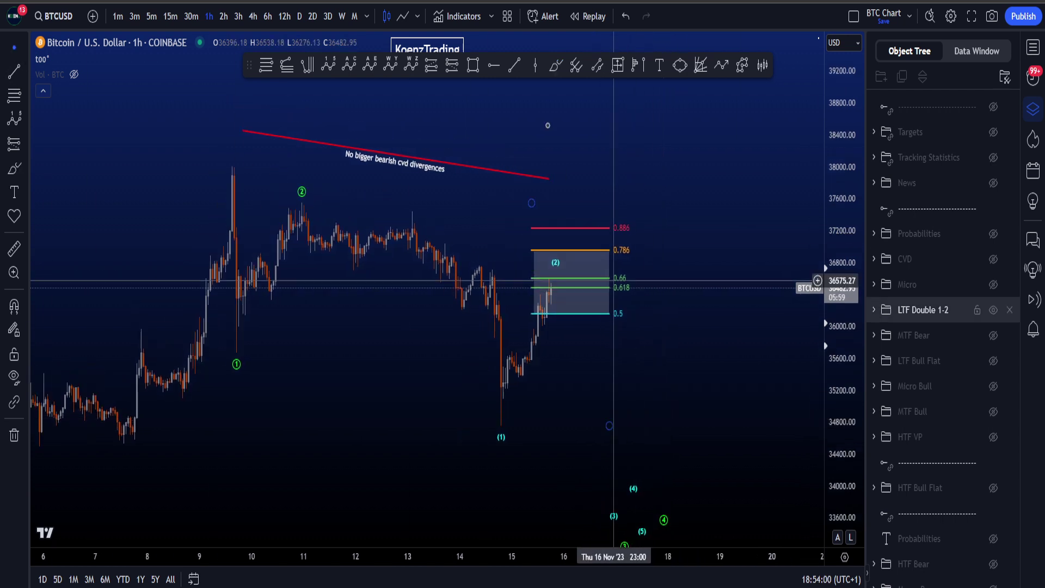
mouse_move(569, 246)
left_mouse_down()
mouse_move(557, 261)
mouse_move(567, 257)
left_mouse_up()
key("ctrl+z")
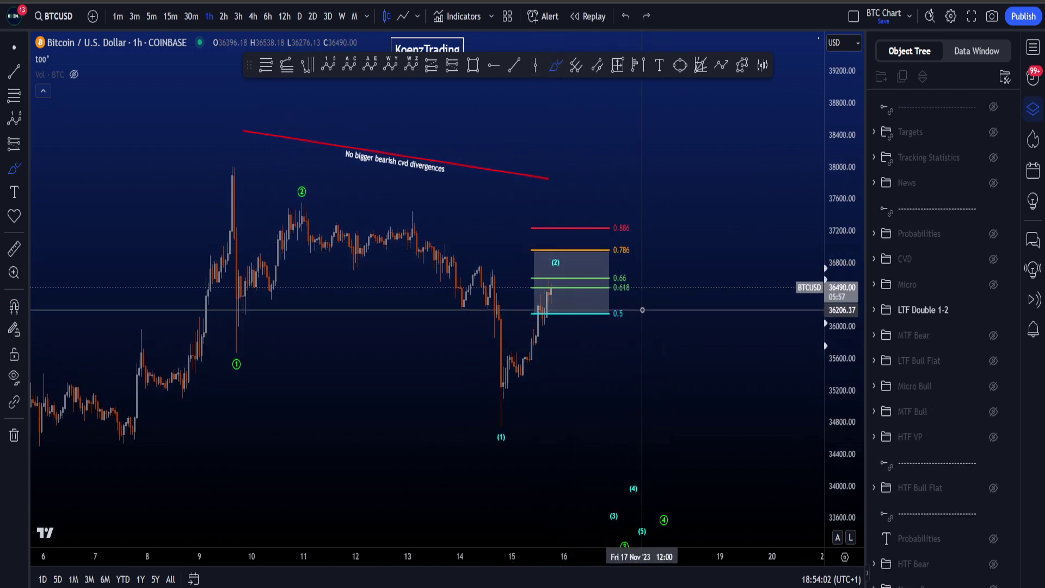
mouse_move(635, 307)
left_mouse_down()
mouse_move(628, 276)
mouse_move(609, 268)
left_mouse_up()
key("ctrl+z")
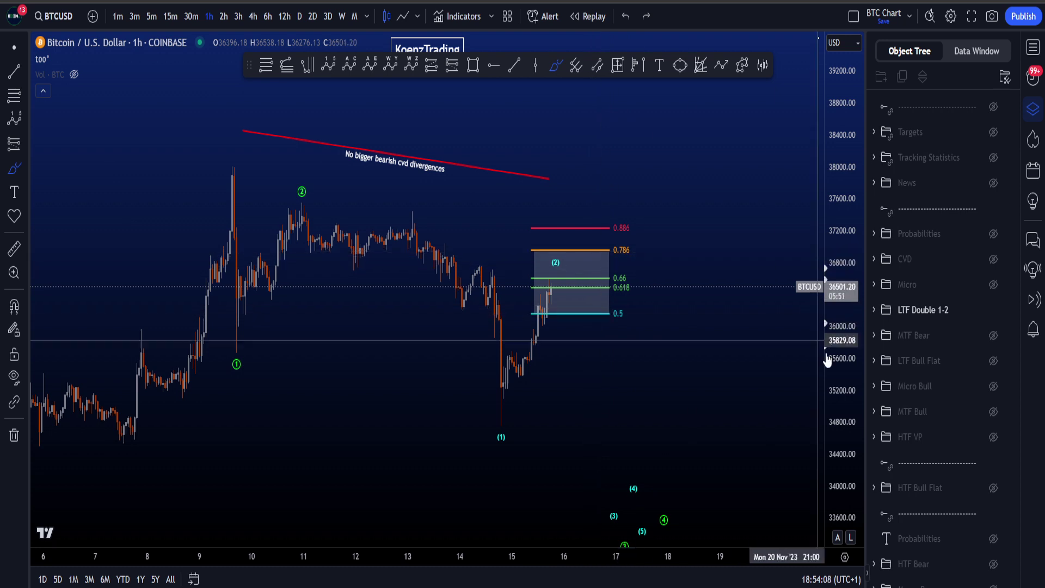
scroll(702, 321, "up", 2)
mouse_move(555, 278)
left_mouse_down()
mouse_move(495, 286)
mouse_move(625, 283)
mouse_move(534, 272)
left_mouse_up()
key("ctrl+z")
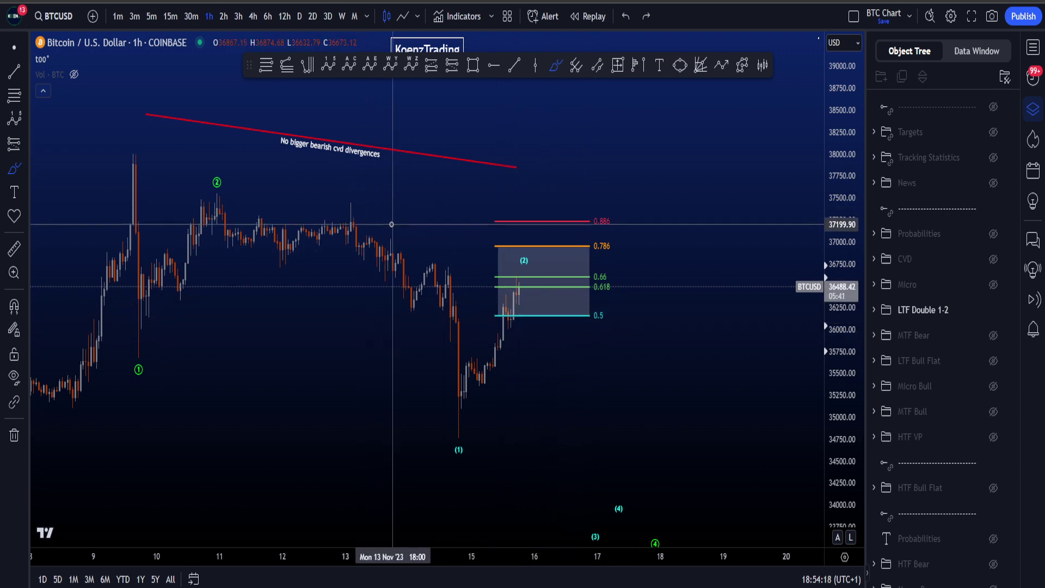
Step: Circle the "No bigger bearish cvd divergences" note with the brush and undo the stroke
mouse_move(240, 159)
left_mouse_down()
mouse_move(292, 175)
mouse_move(430, 164)
mouse_move(254, 171)
mouse_move(431, 138)
mouse_move(298, 191)
left_mouse_up()
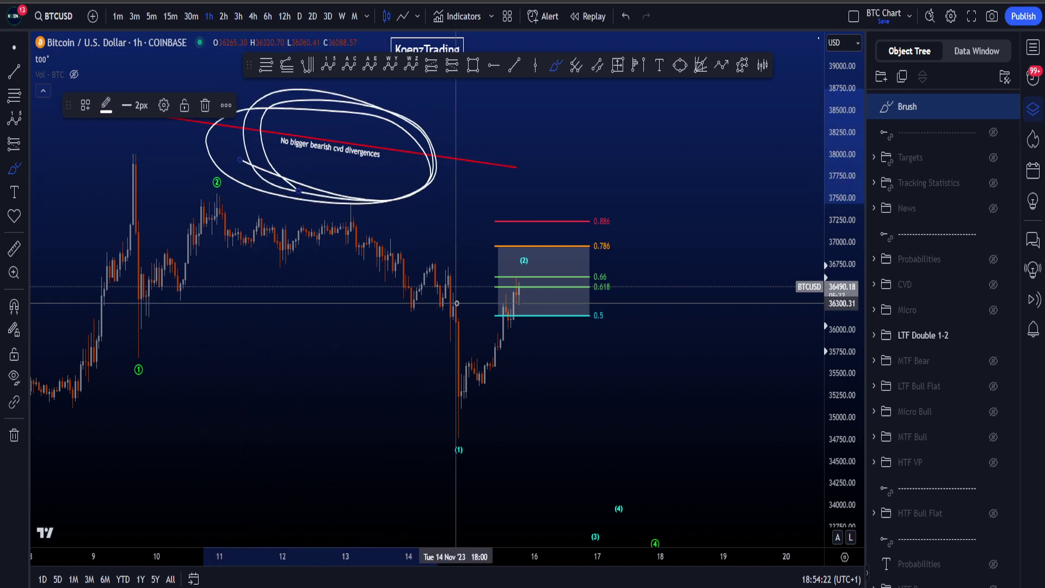
key("ctrl+z")
key("ctrl+z")
Step: Brush links from the high to wave 2 and from wave 2 to the (2) box, undoing each one
mouse_move(162, 146)
left_mouse_down()
mouse_move(127, 143)
mouse_move(217, 194)
left_mouse_up()
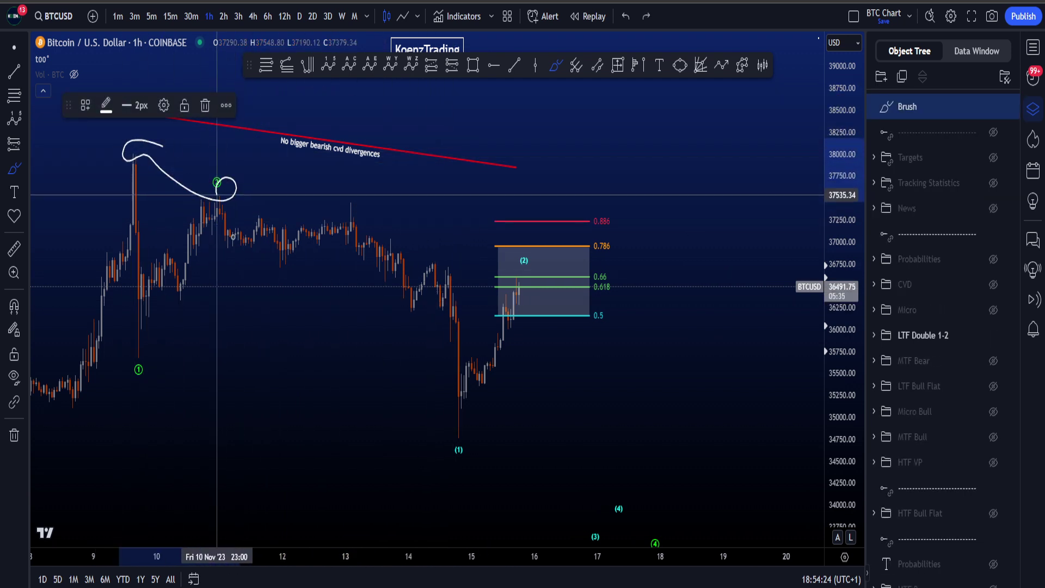
key("ctrl+z")
mouse_move(143, 135)
left_mouse_down()
mouse_move(142, 158)
mouse_move(225, 206)
mouse_move(544, 267)
mouse_move(524, 279)
left_mouse_up()
key("ctrl+z")
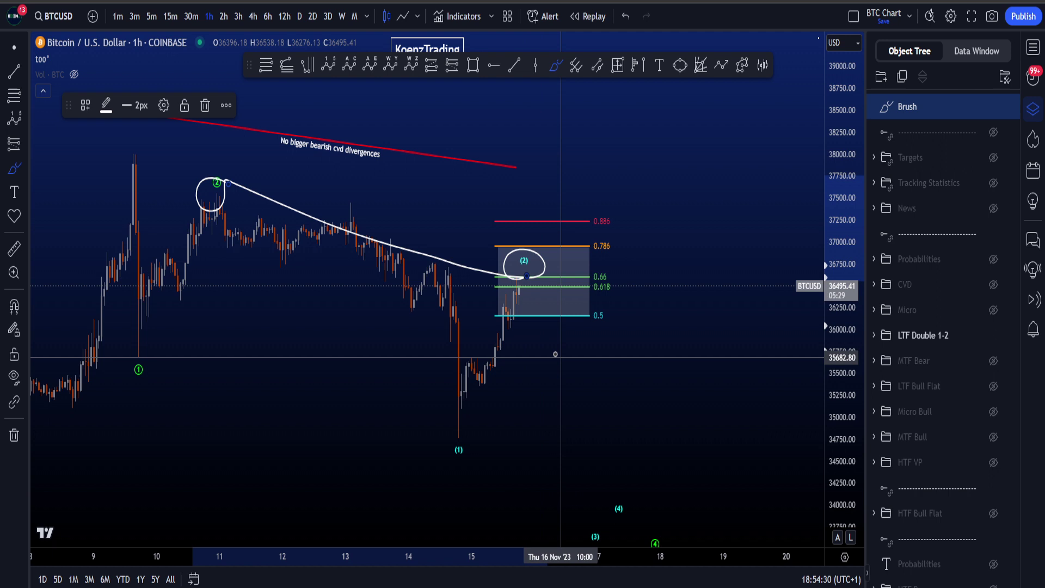
key("ctrl+z")
Step: Brush three rising lines beneath the price action between wave 1 and wave (1), and undo all of them
scroll(577, 362, "down", 3)
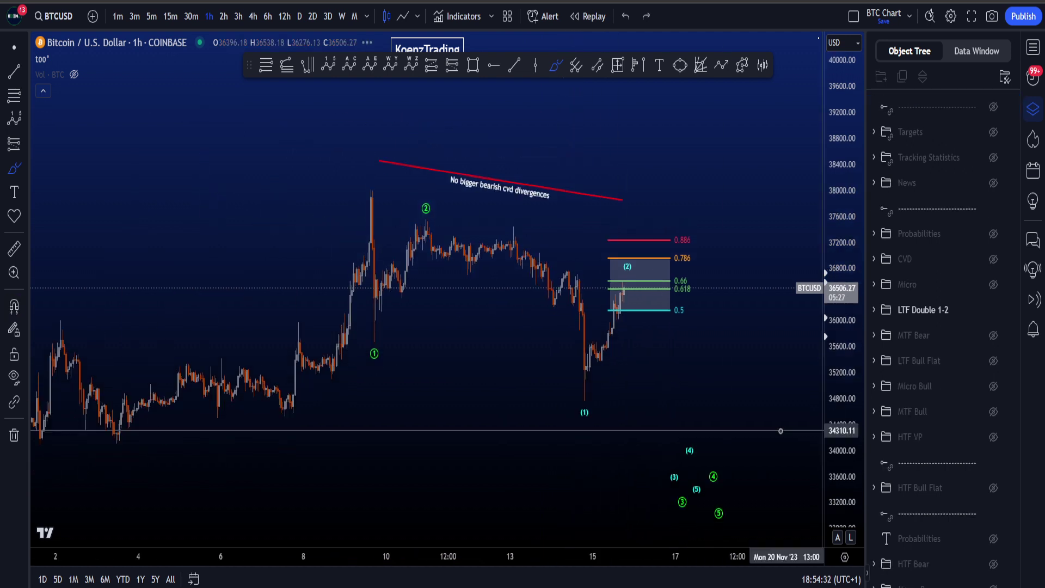
left_click_drag(163, 459, 572, 360)
left_click_drag(315, 478, 594, 426)
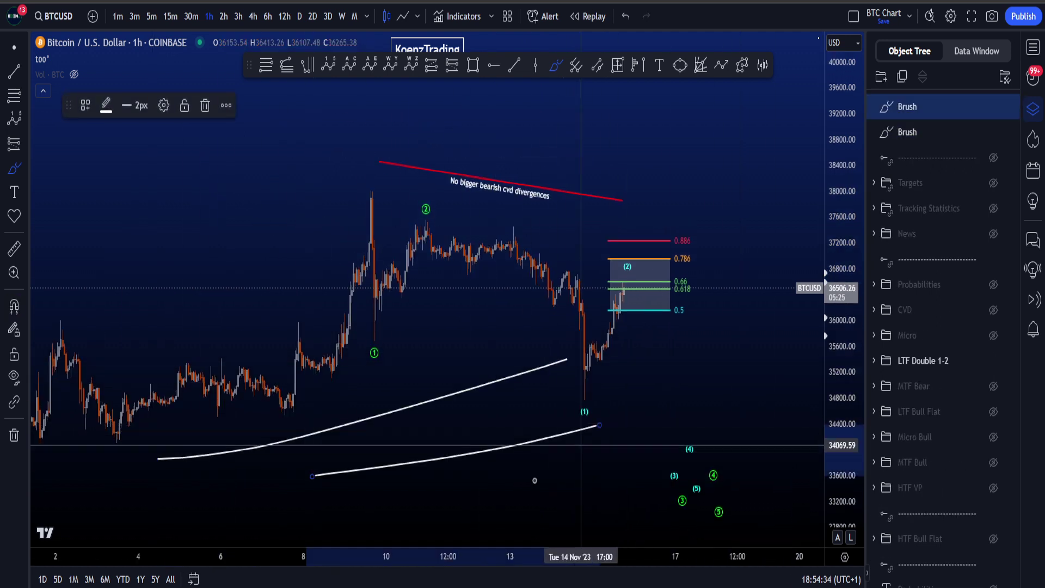
left_click_drag(466, 518, 672, 416)
key("ctrl+z")
key("ctrl+z")
key("ctrl+z")
Step: Brush the double 1-2 path into a drop from the (2) box, add a steep fall toward wave 3, and undo both
scroll(669, 420, "up", 3)
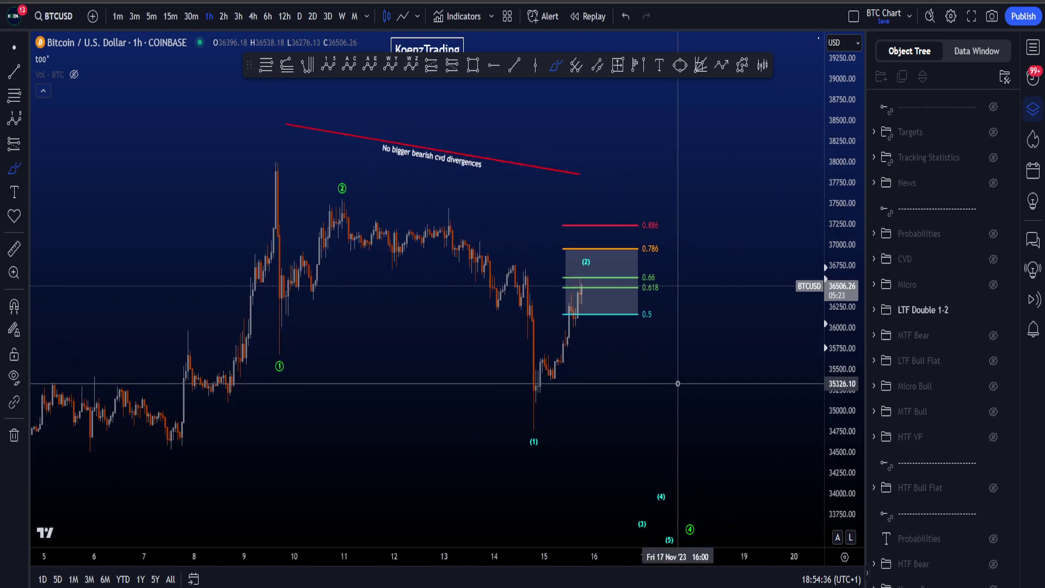
scroll(839, 272, "up", 1)
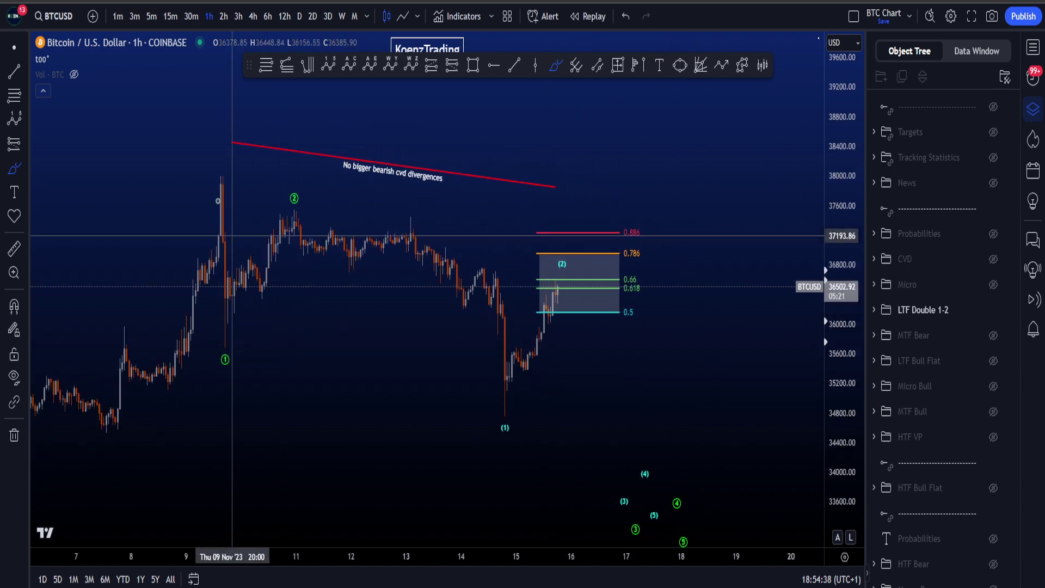
mouse_move(216, 188)
left_mouse_down()
mouse_move(292, 261)
mouse_move(578, 281)
mouse_move(609, 436)
left_mouse_up()
left_click_drag(624, 325, 485, 319)
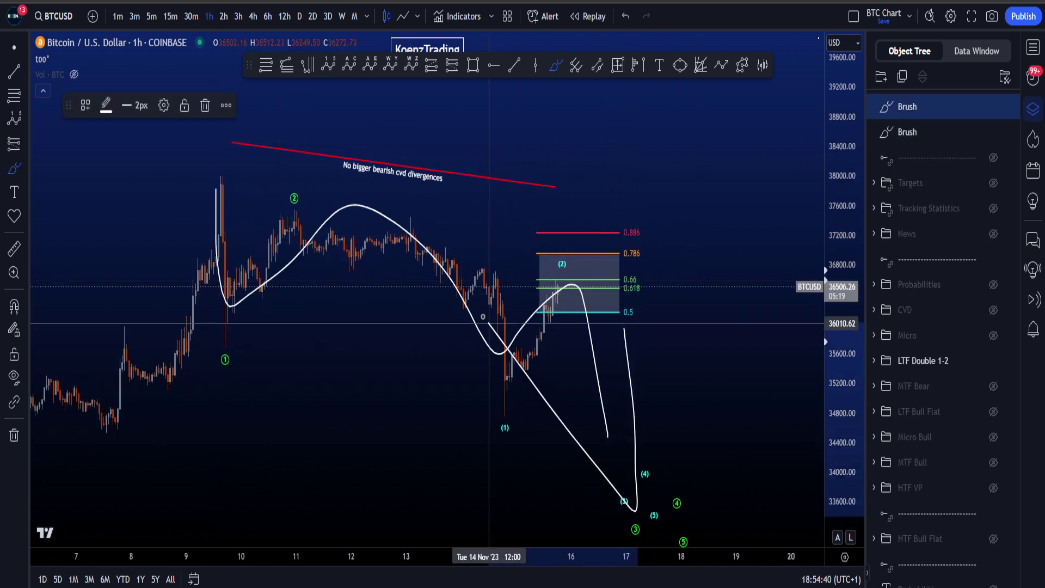
key("ctrl+z")
key("ctrl+z")
Step: Brush the move from the high to the (2) box and the rebound from wave (1), and remove the strokes
left_click_drag(845, 322, 846, 334)
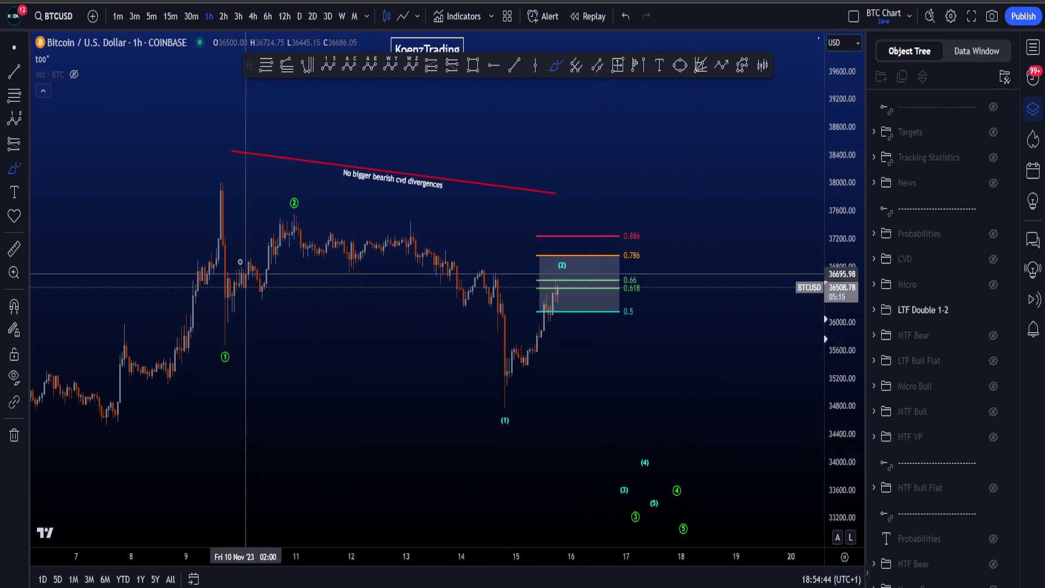
mouse_move(222, 202)
left_mouse_down()
mouse_move(237, 340)
mouse_move(297, 205)
mouse_move(427, 257)
mouse_move(504, 407)
mouse_move(568, 272)
left_mouse_up()
key("ctrl+z")
mouse_move(525, 403)
left_mouse_down()
mouse_move(481, 404)
mouse_move(524, 404)
mouse_move(589, 272)
left_mouse_up()
key("Delete")
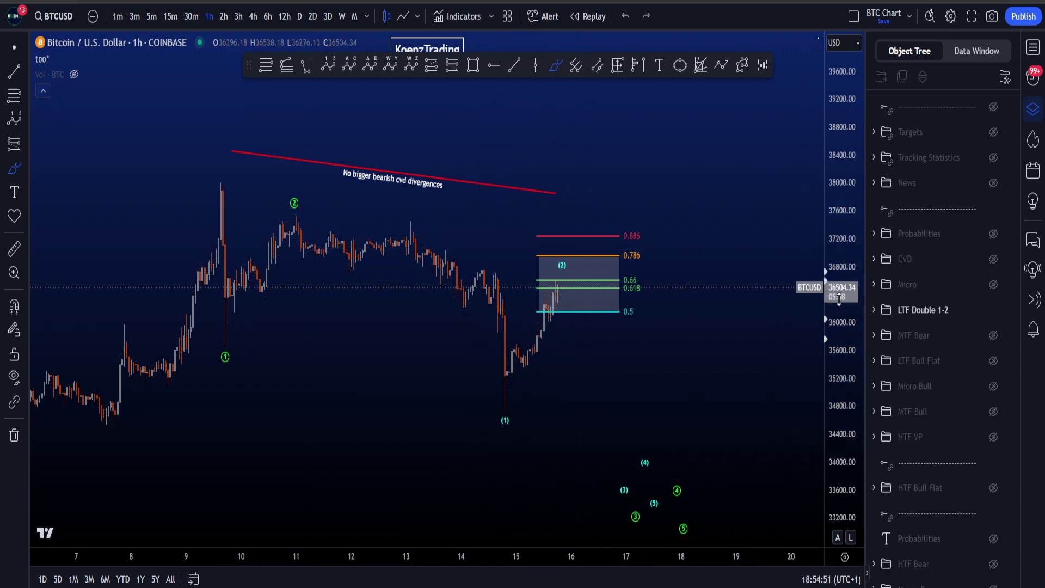
key("ctrl+z")
key("ctrl+z")
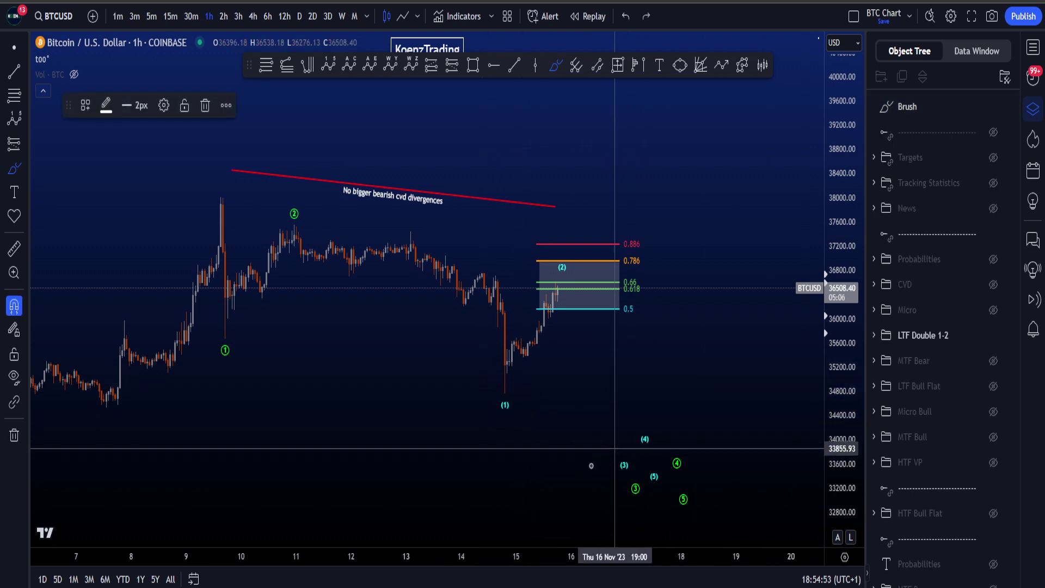
Step: Mark the wave 3 target area, brush the projected decline through (1), (2) and (4) into it, and undo the strokes
mouse_move(668, 472)
left_mouse_down()
mouse_move(618, 491)
mouse_move(635, 476)
mouse_move(625, 497)
left_mouse_up()
key("ctrl+z")
left_click_drag(214, 203, 220, 320)
mouse_move(216, 222)
left_mouse_down()
mouse_move(560, 419)
mouse_move(635, 485)
mouse_move(705, 506)
left_mouse_up()
mouse_move(394, 258)
left_mouse_down()
mouse_move(558, 320)
mouse_move(660, 493)
mouse_move(624, 503)
left_mouse_up()
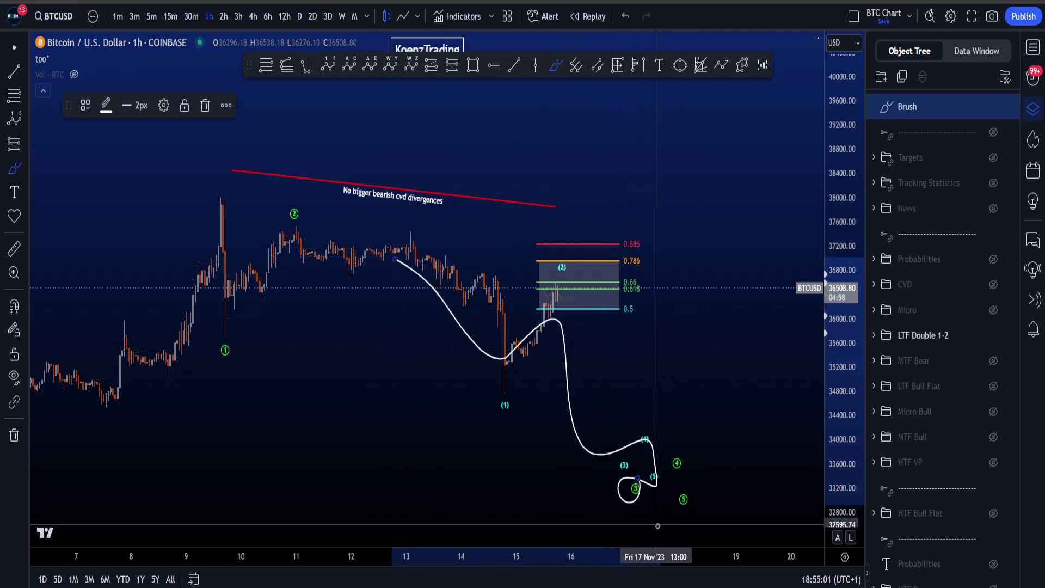
key("ctrl+z")
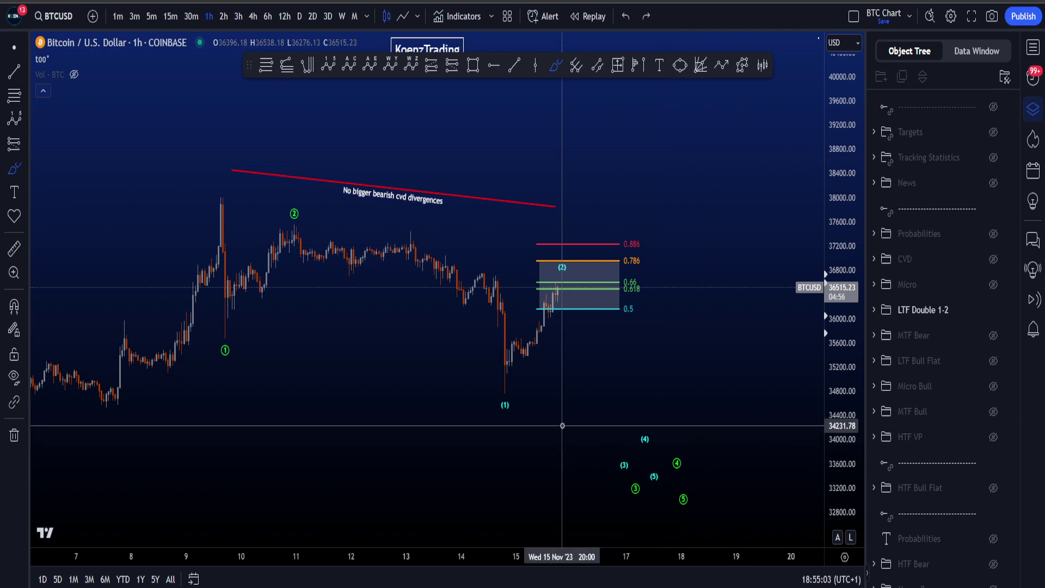
Step: Brush two falling converging lines below the price and a zigzag between them that ends in a steep downward break
left_click_drag(342, 323, 496, 428)
left_click_drag(262, 416, 514, 489)
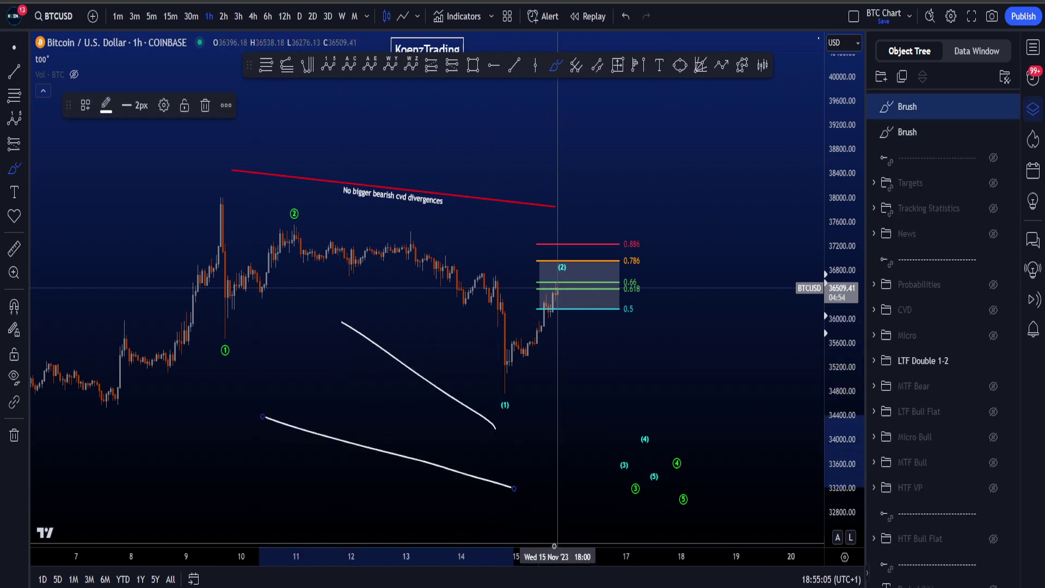
mouse_move(270, 327)
left_mouse_down()
mouse_move(298, 422)
mouse_move(388, 351)
mouse_move(407, 445)
mouse_move(470, 410)
left_mouse_up()
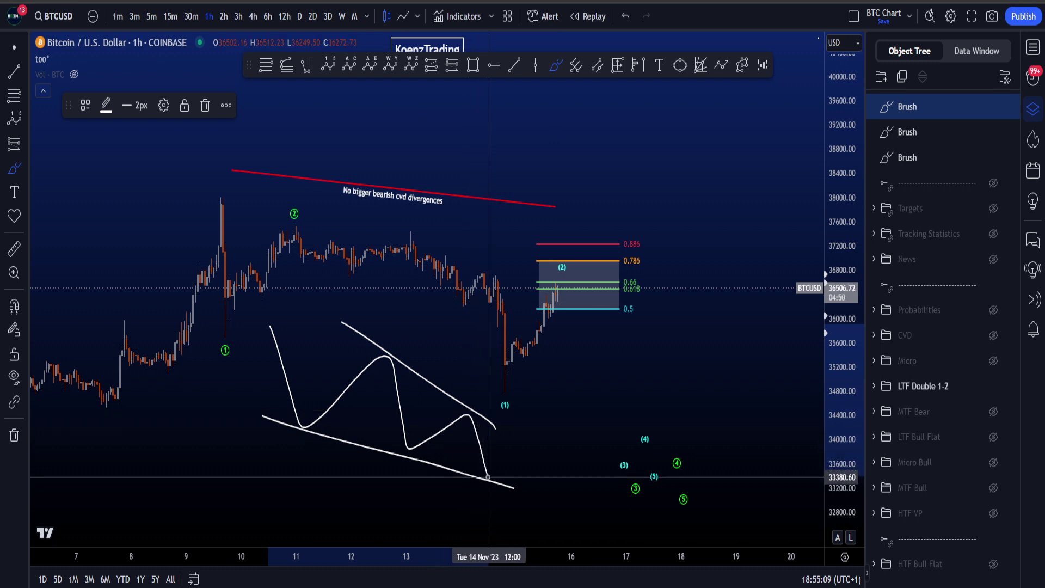
mouse_move(487, 477)
left_mouse_down()
mouse_move(507, 457)
mouse_move(529, 546)
left_mouse_up()
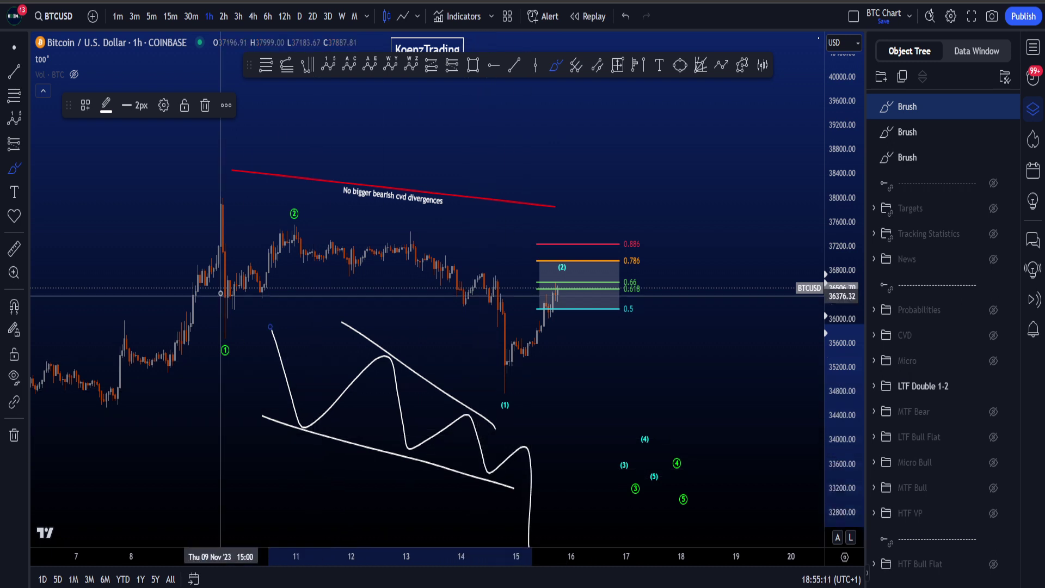
Step: Circle the green wave 1 label and the cyan wave (1) label with the brush, undoing each circle
left_click_drag(236, 332, 237, 331)
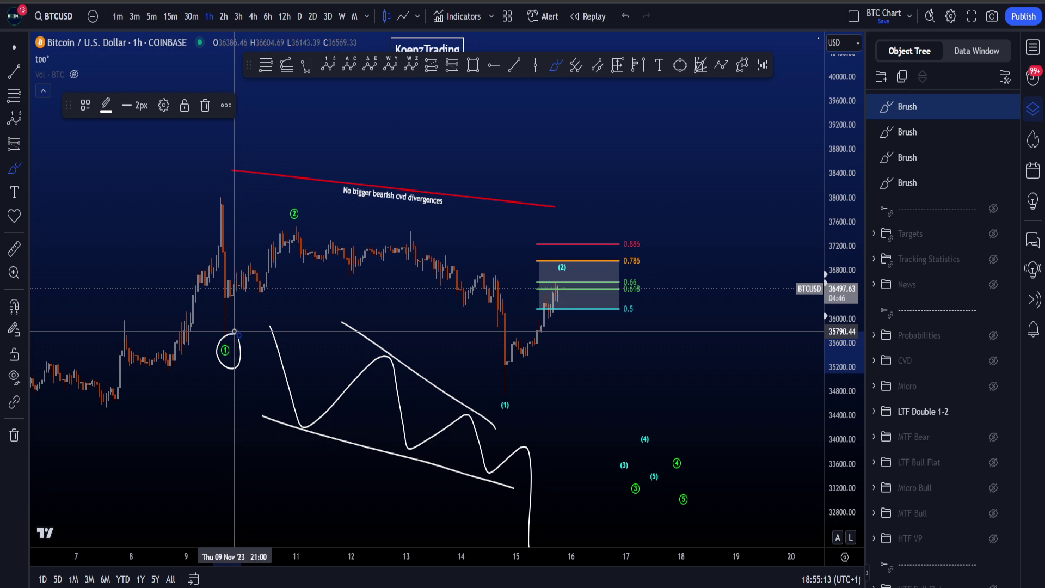
key("ctrl+z")
left_click_drag(507, 373, 522, 384)
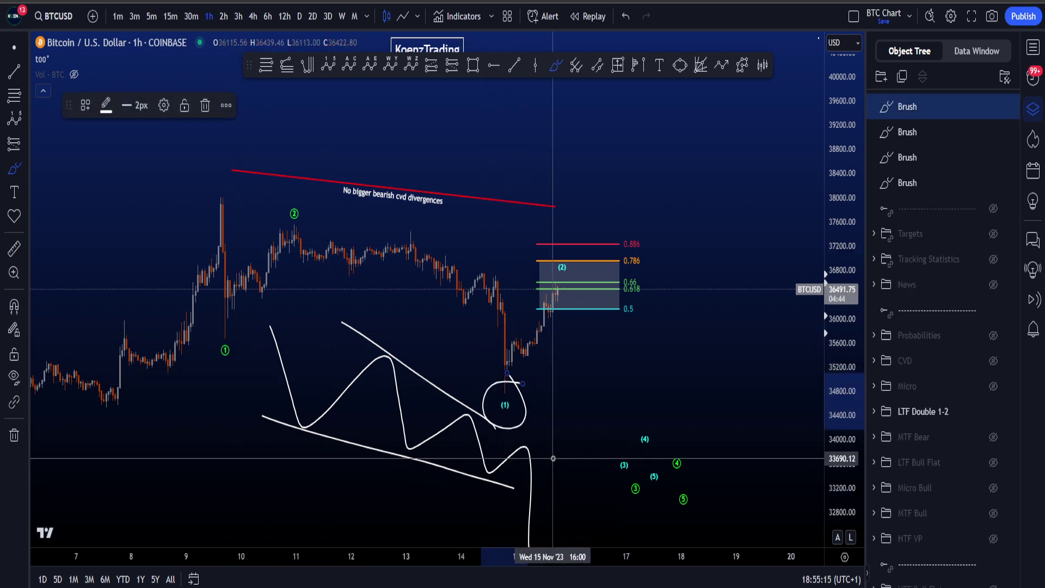
key("ctrl+z")
Step: Brush the decline from green wave 2 to wave (1) twice and undo all strokes, including the converging lines and zigzag
mouse_move(300, 238)
left_mouse_down()
mouse_move(430, 275)
mouse_move(520, 396)
left_mouse_up()
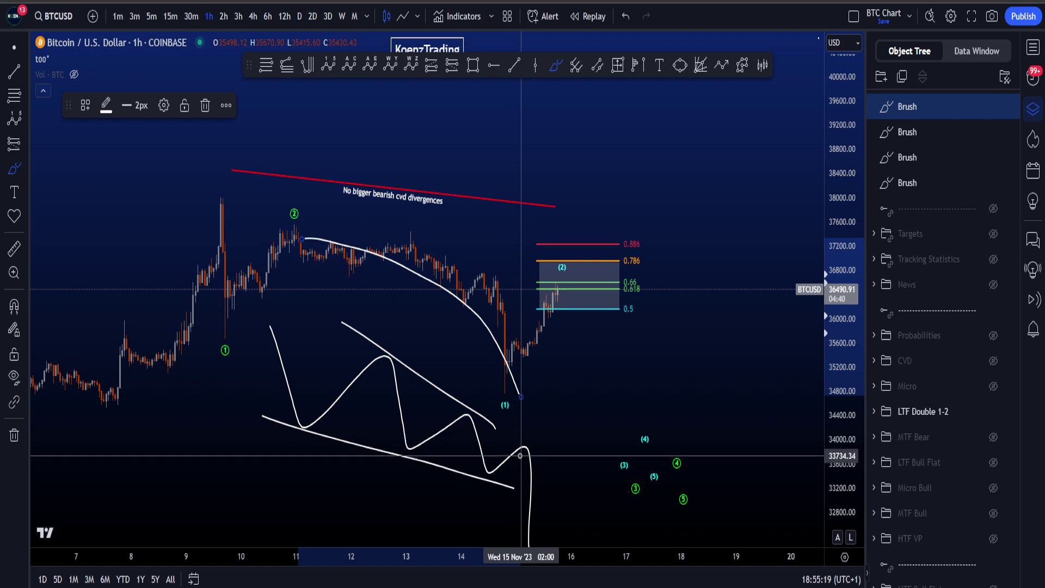
key("ctrl+z")
key("ctrl+z")
key("ctrl+z")
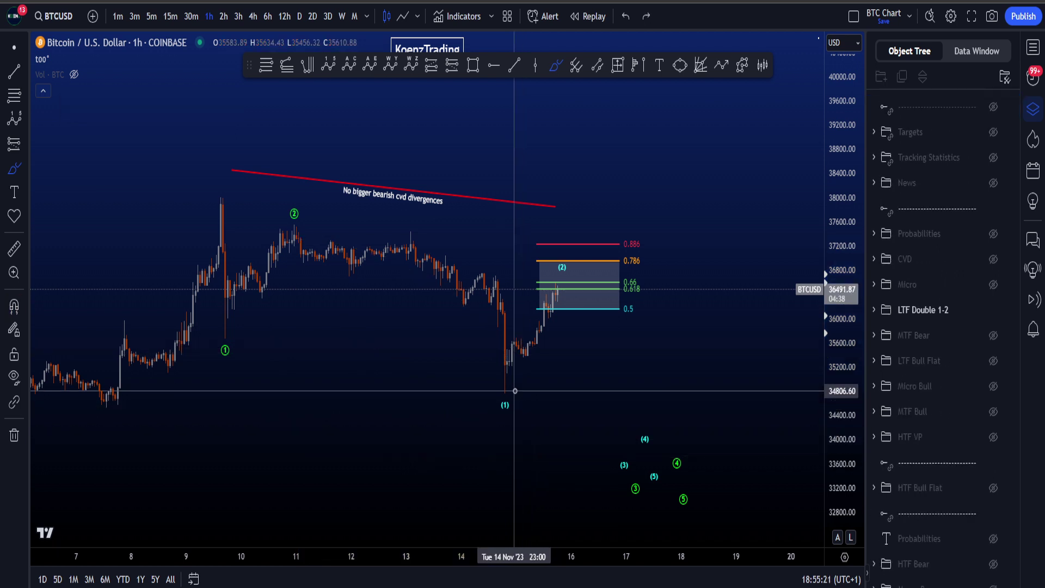
mouse_move(316, 235)
left_mouse_down()
mouse_move(471, 287)
mouse_move(527, 367)
left_mouse_up()
key("ctrl+z")
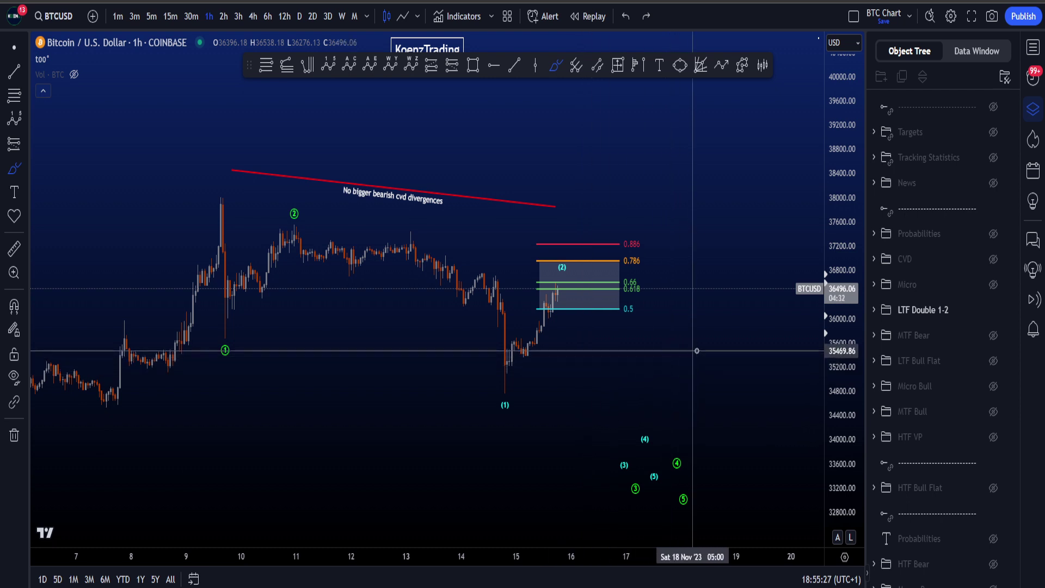
Step: Brush a partial circle around the latest candles inside the (2) retracement box and undo it
scroll(697, 350, "down", 1)
left_click_drag(580, 274, 595, 300)
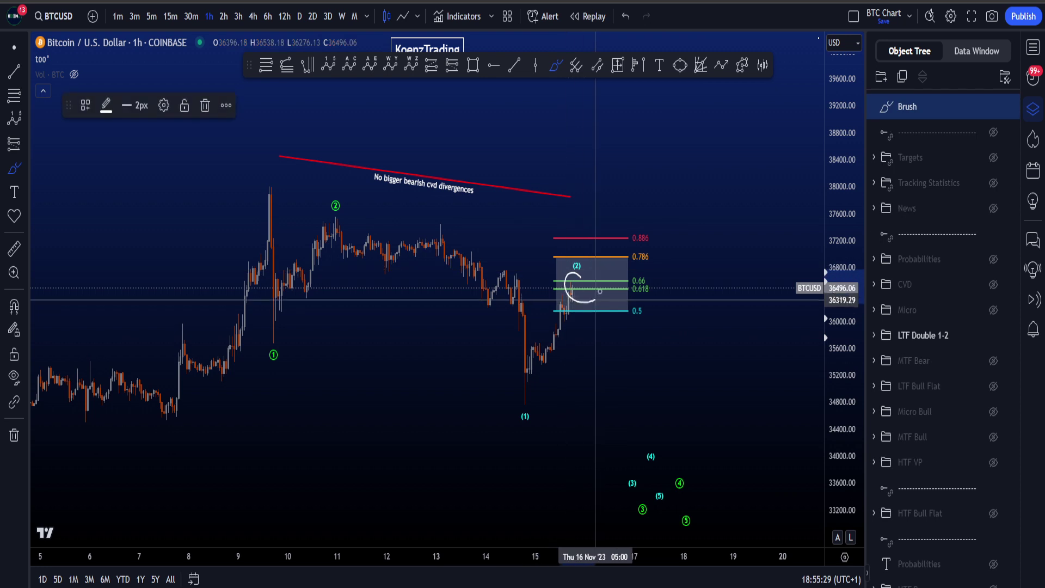
key("ctrl+z")
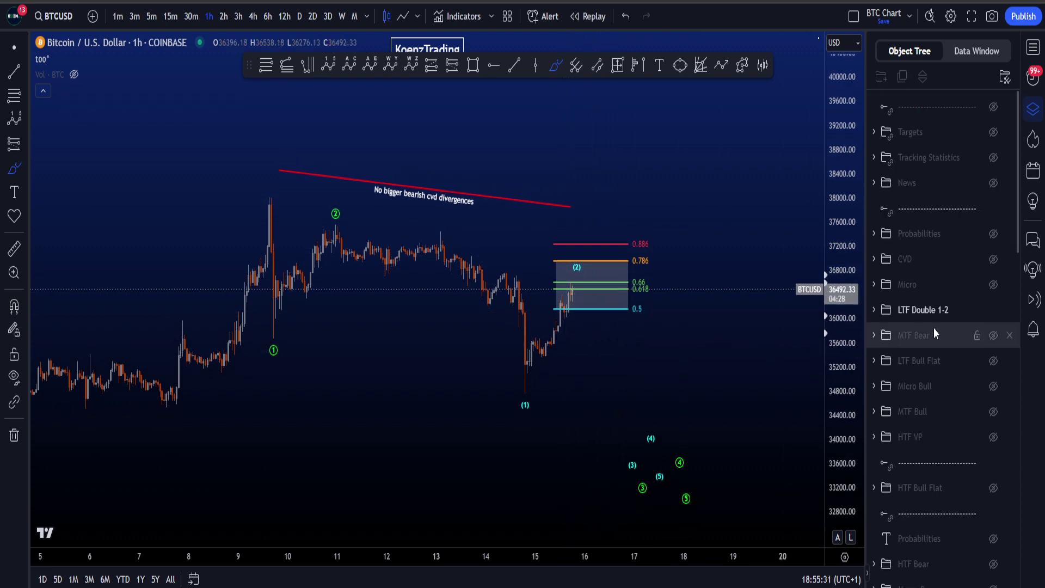
Step: Hide the LTF Double 1-2 group, show the Micro group, and switch the chart to the 15-minute timeframe
left_click(991, 310)
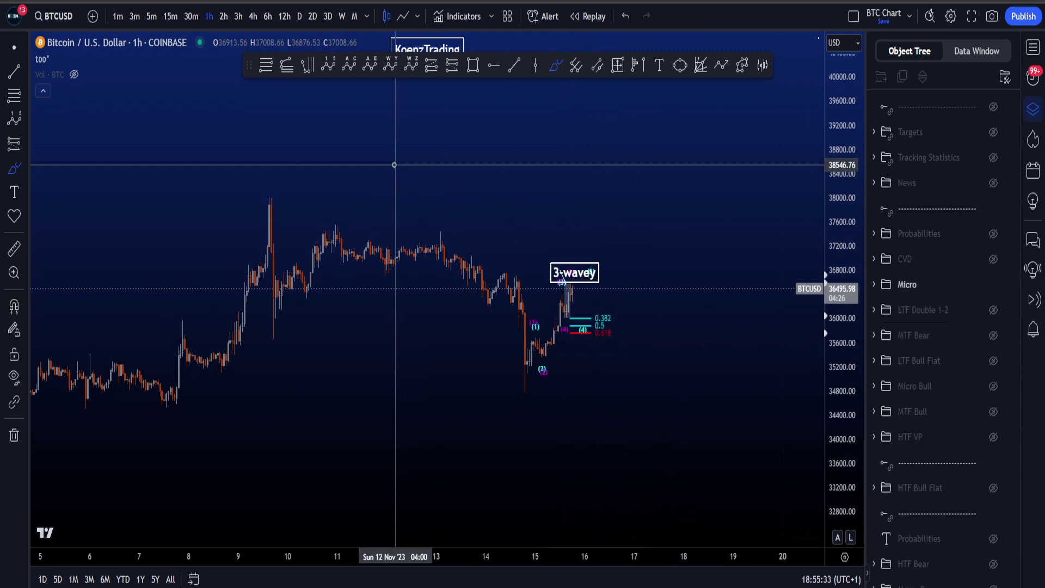
left_click(171, 16)
left_click_drag(842, 462, 843, 310)
left_click_drag(846, 441, 846, 375)
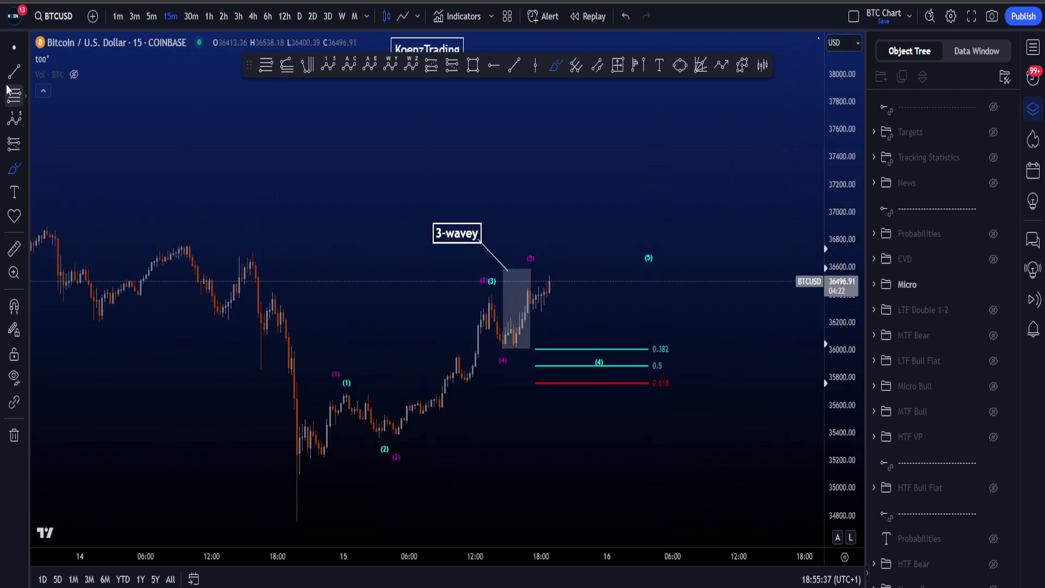
key("Escape")
mouse_move(802, 467)
left_mouse_down()
mouse_move(804, 420)
mouse_move(840, 357)
left_mouse_up()
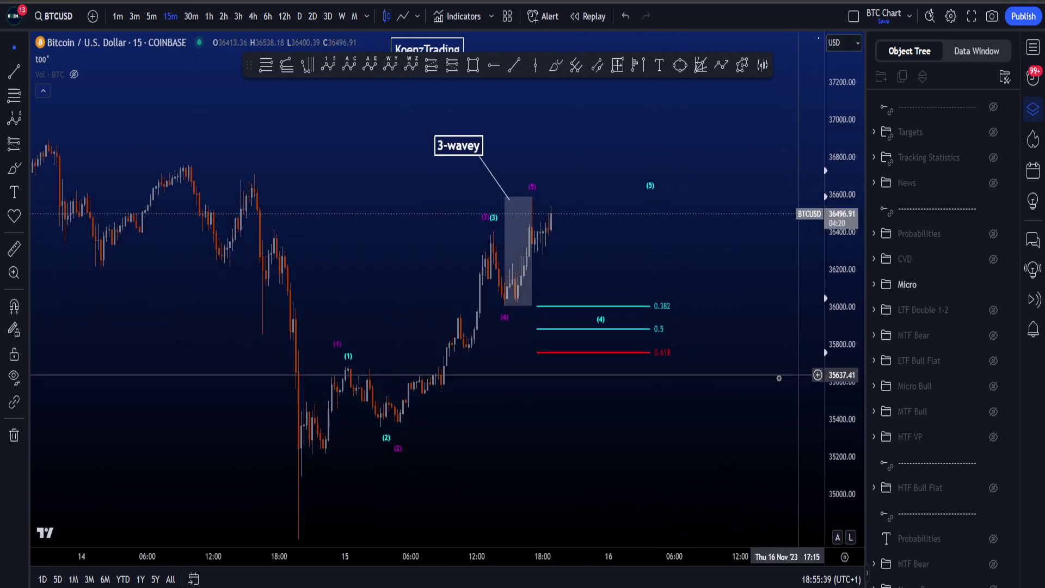
scroll(669, 412, "up", 2)
left_click_drag(689, 412, 672, 411)
left_click_drag(841, 381, 841, 389)
left_click_drag(765, 391, 752, 399)
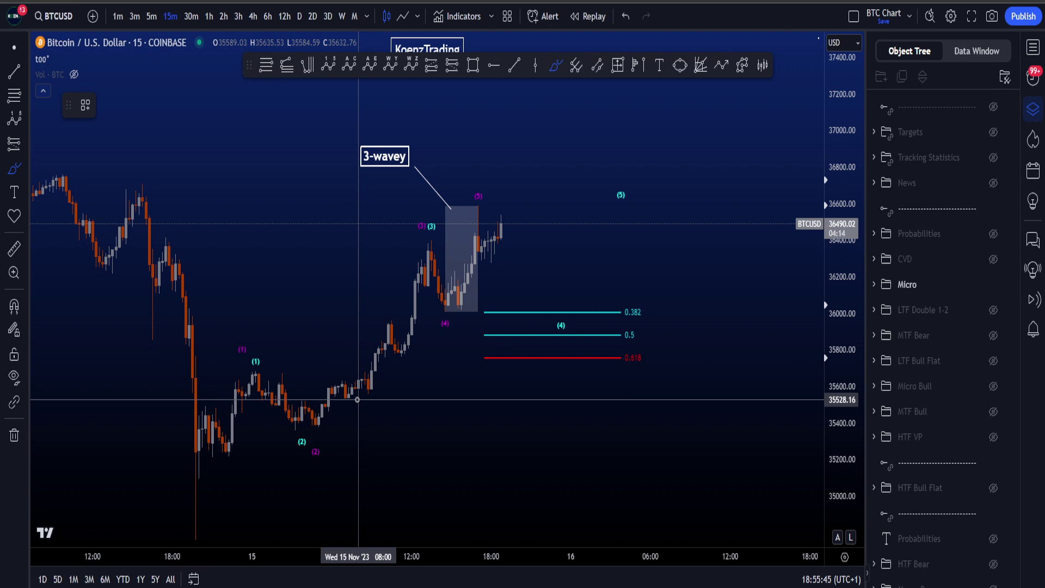
Step: Brush the advance from the low through waves (1), (2) and (3) up toward cyan (5), and delete the stroke
mouse_move(195, 473)
left_mouse_down()
mouse_move(255, 373)
mouse_move(301, 428)
mouse_move(388, 332)
mouse_move(438, 239)
left_mouse_up()
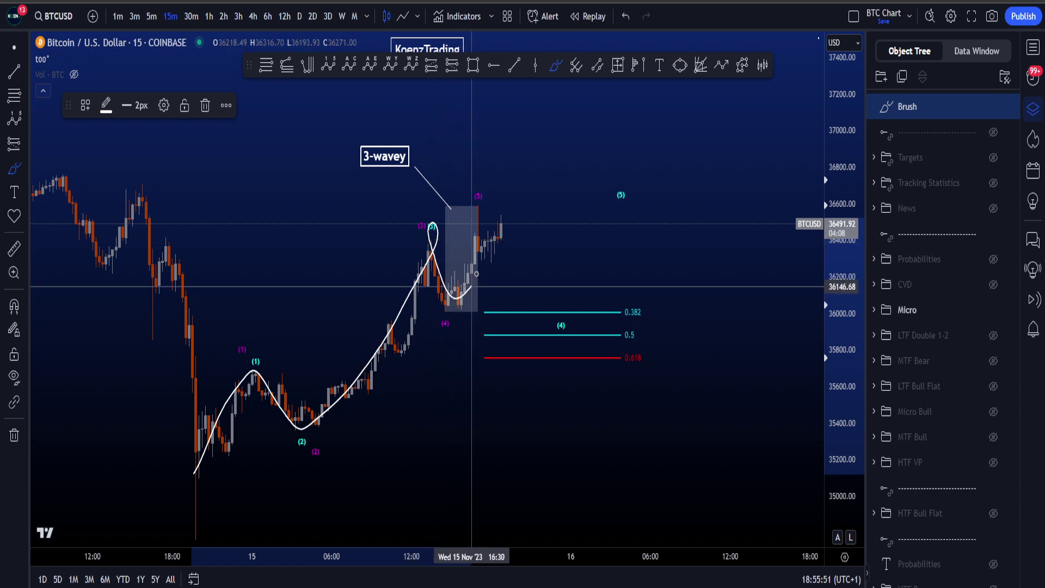
mouse_move(476, 274)
left_mouse_down()
mouse_move(512, 217)
mouse_move(545, 291)
mouse_move(581, 277)
mouse_move(626, 157)
left_mouse_up()
key("Delete")
Step: Circle the high at magenta (5), brush a curved and a zigzag decline from it into cyan (4), and undo the strokes
left_click_drag(842, 402, 841, 362)
scroll(503, 281, "up", 1)
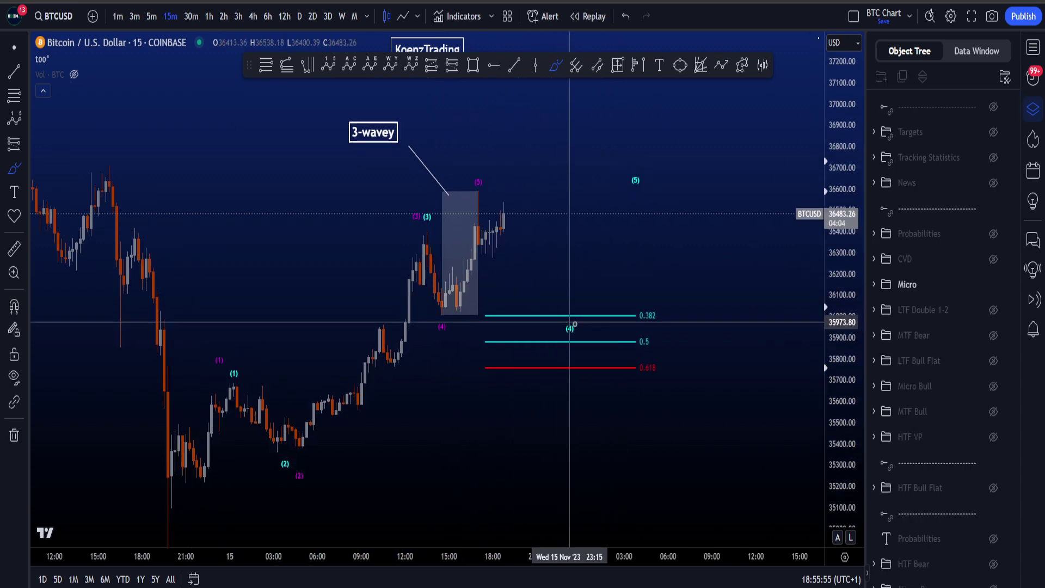
left_click_drag(483, 184, 478, 185)
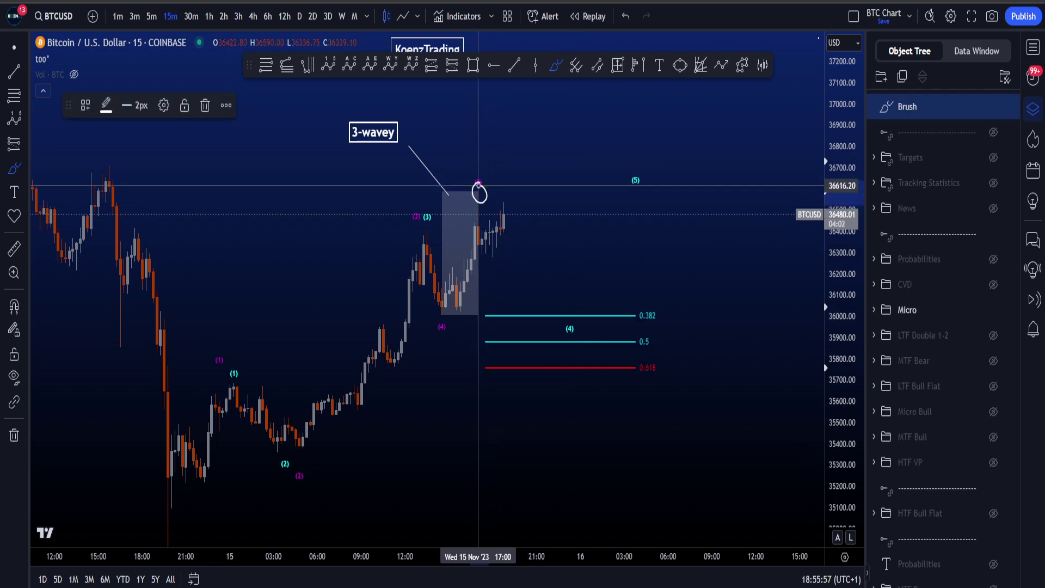
left_click_drag(525, 225, 562, 325)
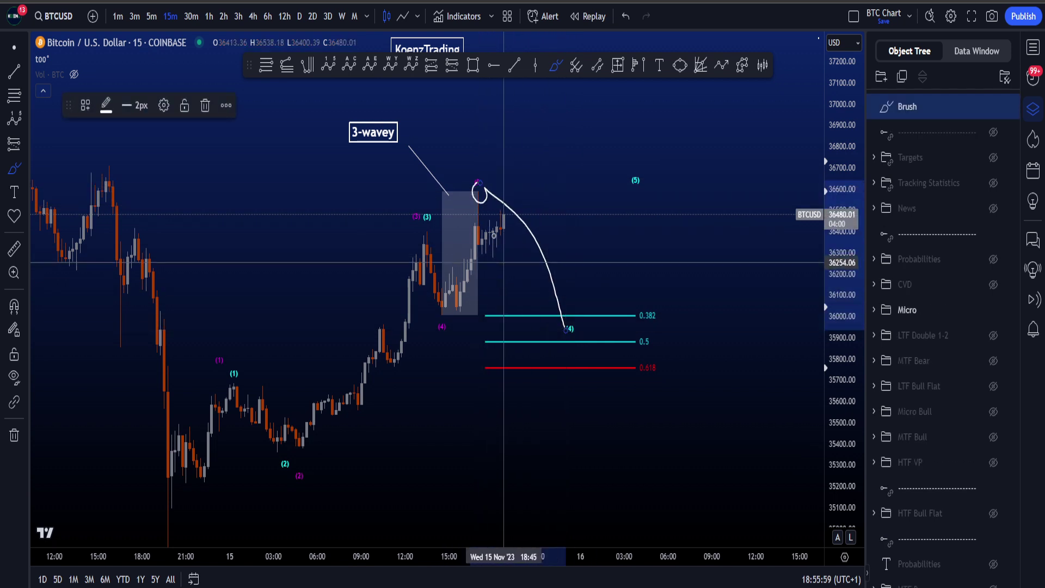
key("ctrl+z")
mouse_move(478, 203)
left_mouse_down()
mouse_move(482, 231)
mouse_move(573, 326)
left_mouse_up()
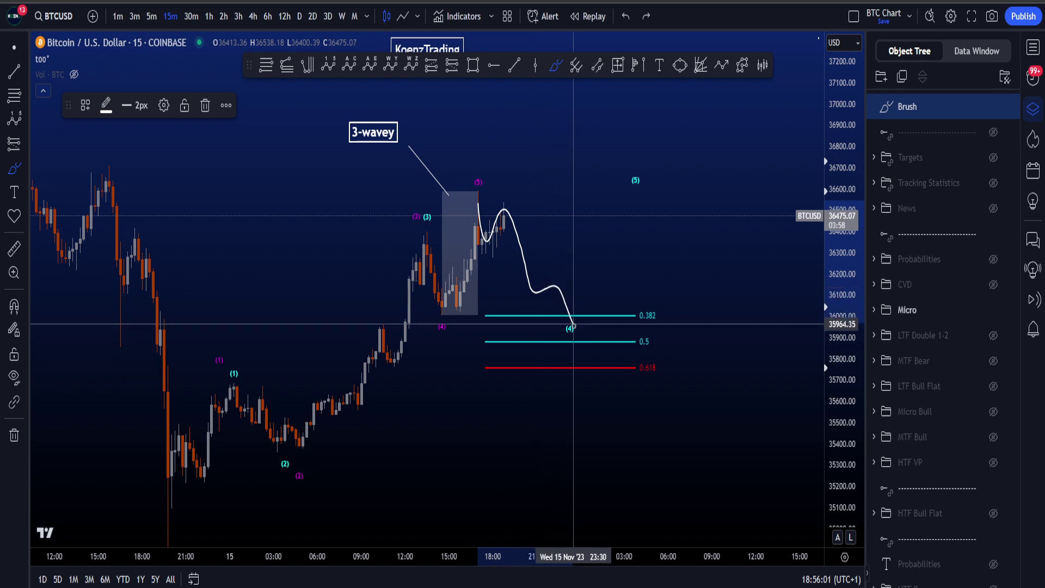
key("ctrl+z")
Step: Circle the shaded 3-wavey move, mark beside its label, brush a fall from its high, and undo the strokes
left_click_drag(472, 321, 482, 200)
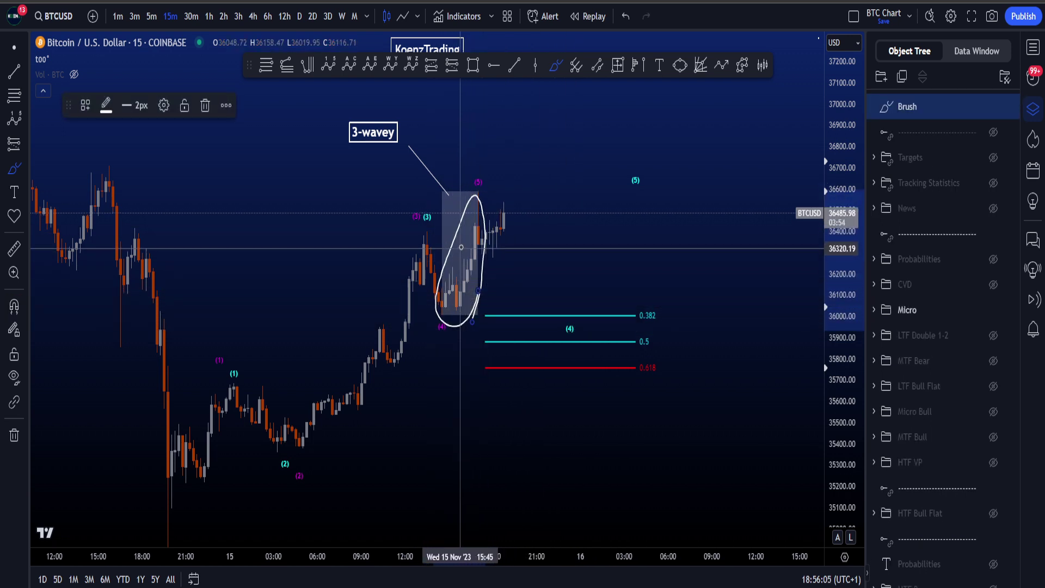
key("ctrl+z")
mouse_move(416, 129)
left_mouse_down()
mouse_move(359, 159)
mouse_move(412, 162)
left_mouse_up()
key("ctrl+z")
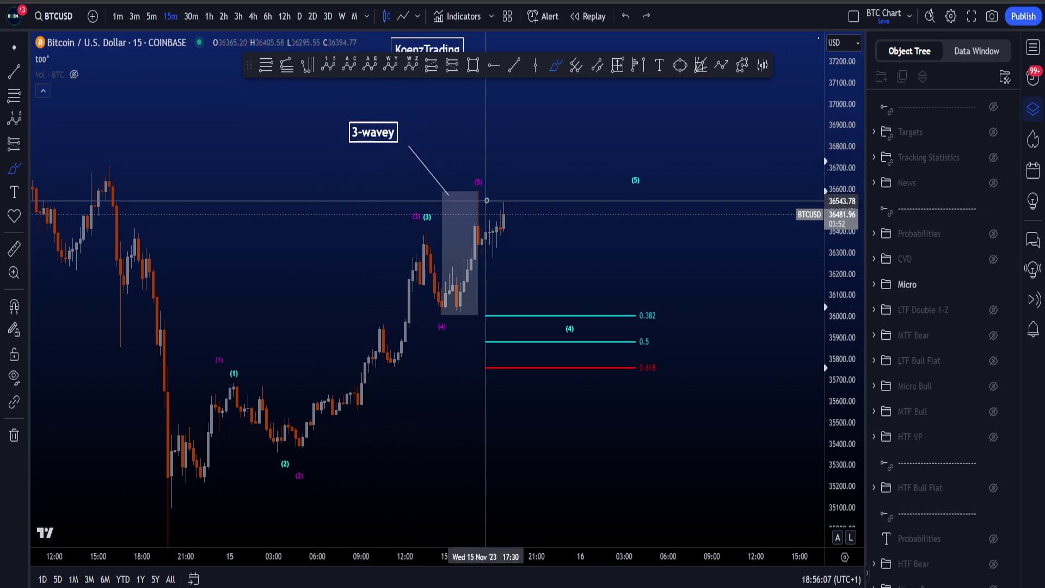
mouse_move(460, 192)
left_mouse_down()
mouse_move(529, 267)
mouse_move(535, 292)
left_mouse_up()
key("ctrl+z")
key("ctrl+z")
Step: Brush the dip after wave (3), a decline into the (4) zone and a mark beside the retracement levels, then remove the strokes
left_click_drag(421, 236, 453, 277)
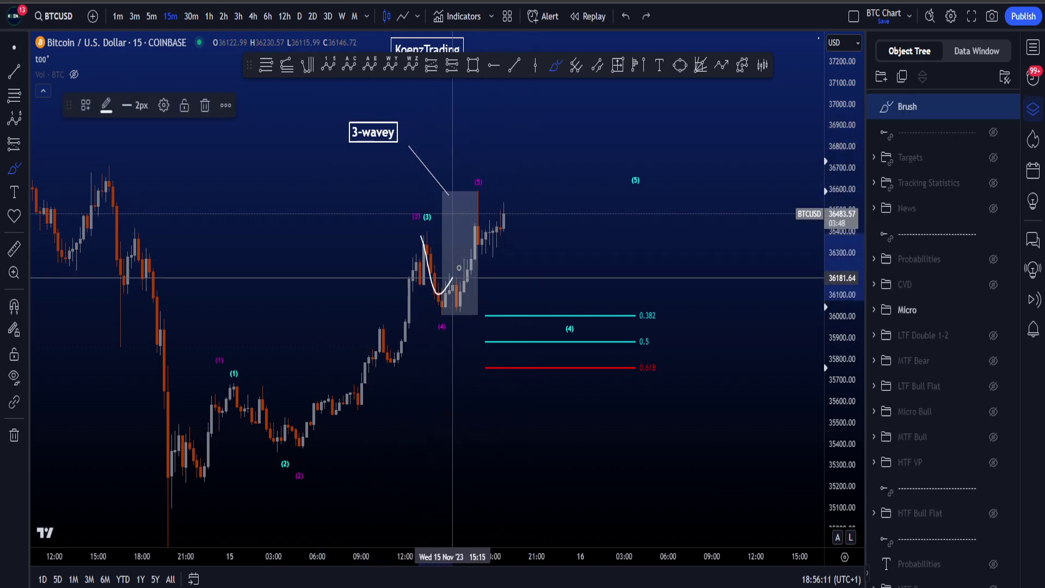
mouse_move(515, 220)
left_mouse_down()
mouse_move(560, 342)
mouse_move(566, 312)
mouse_move(577, 338)
left_mouse_up()
key("ctrl+z")
mouse_move(655, 304)
left_mouse_down()
mouse_move(667, 324)
mouse_move(646, 354)
mouse_move(653, 339)
left_mouse_up()
key("ctrl+z")
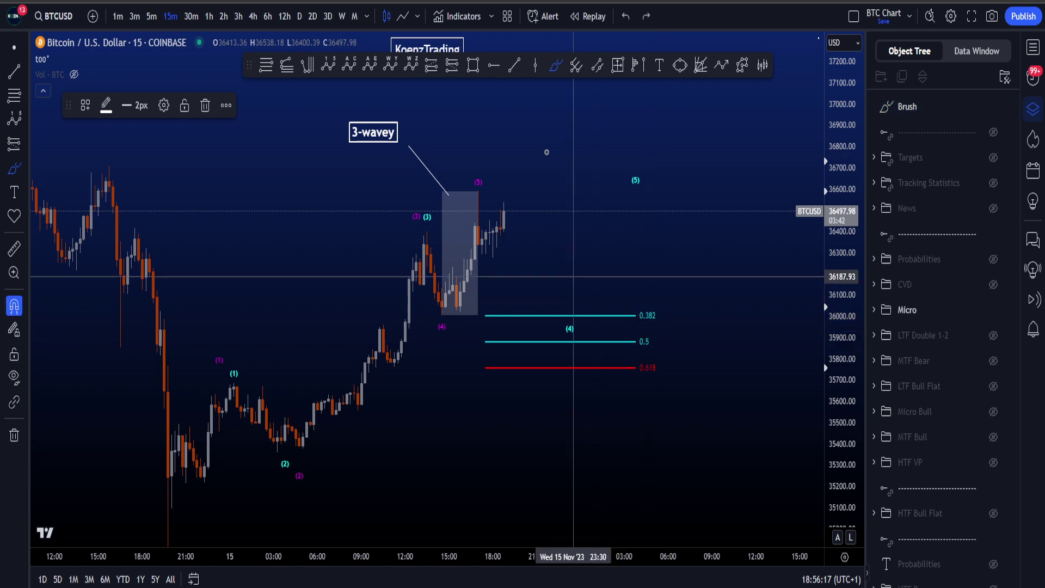
key("ctrl+z")
Step: Draw a rectangle from the 14 November drop across the wave (4) zone, between about 35,817 and 36,025, and delete it
left_click(160, 311)
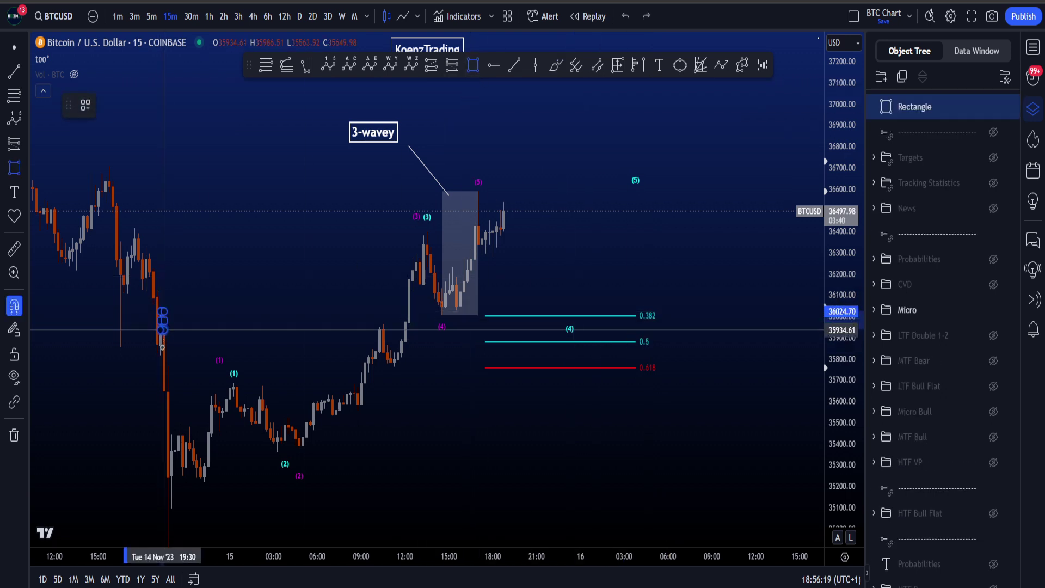
left_click(160, 355)
left_click_drag(159, 333, 705, 333)
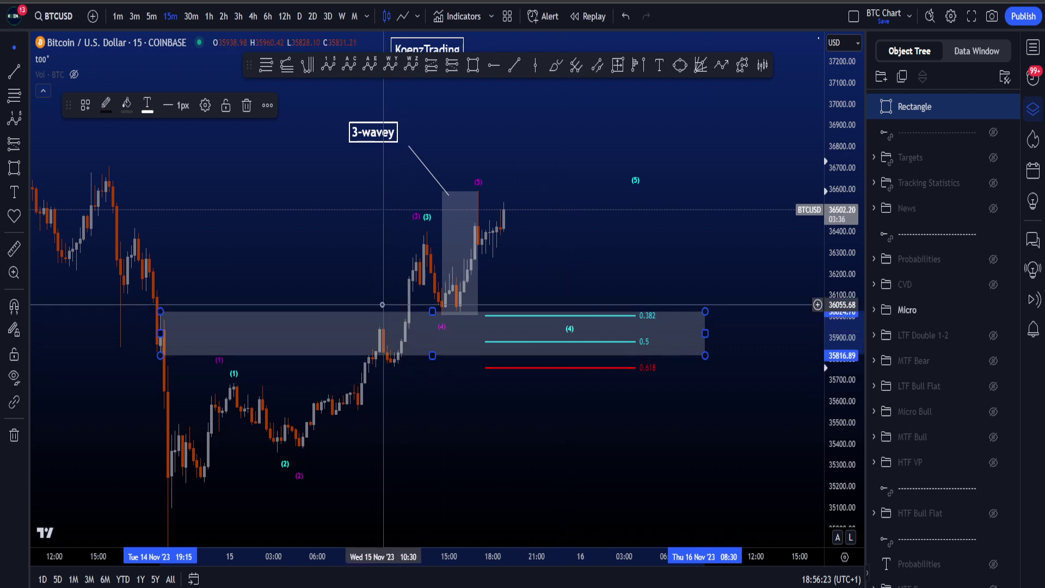
key("Delete")
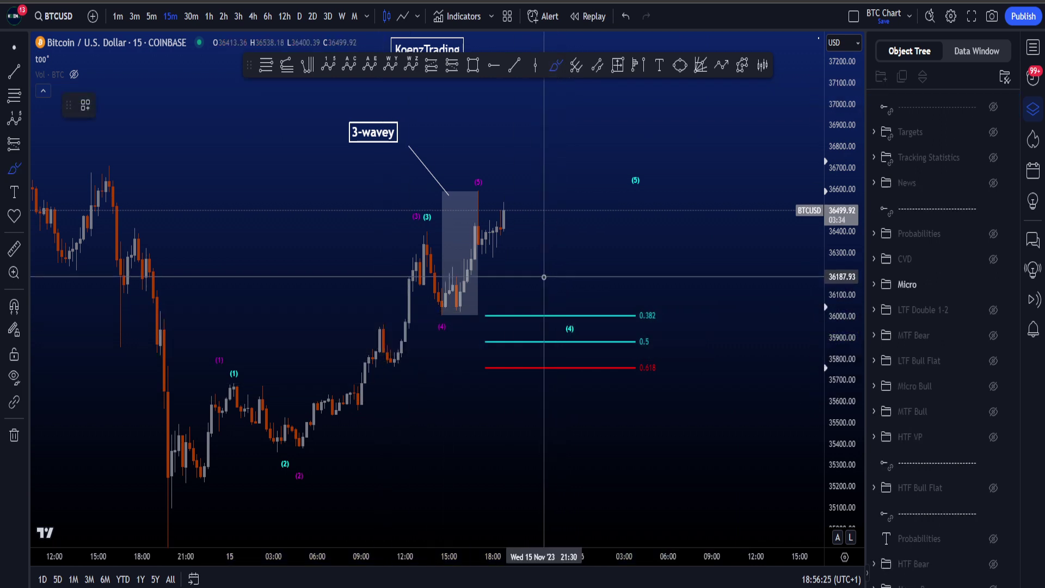
Step: Brush a rebound from cyan (4) toward (5), mark the (4) label and the 0.618 level, and undo each stroke
mouse_move(543, 280)
left_mouse_down()
mouse_move(569, 327)
mouse_move(606, 215)
left_mouse_up()
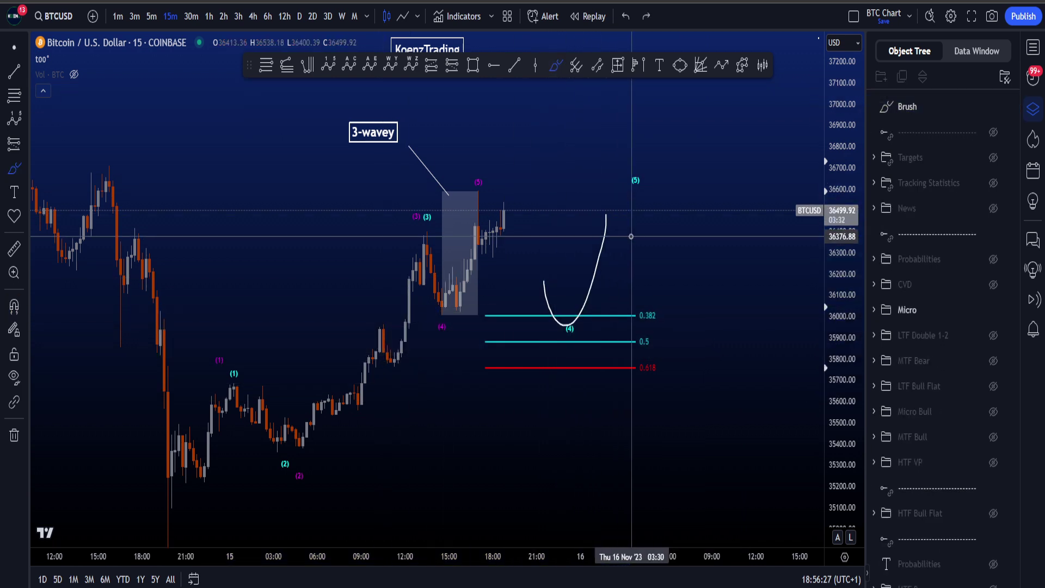
key("ctrl+z")
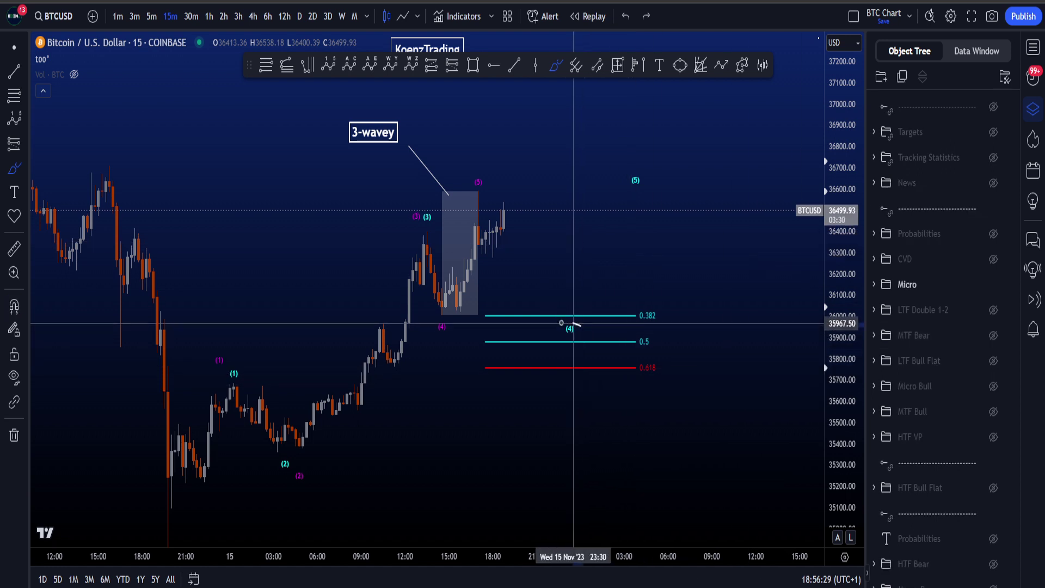
left_click_drag(578, 323, 579, 324)
key("ctrl+z")
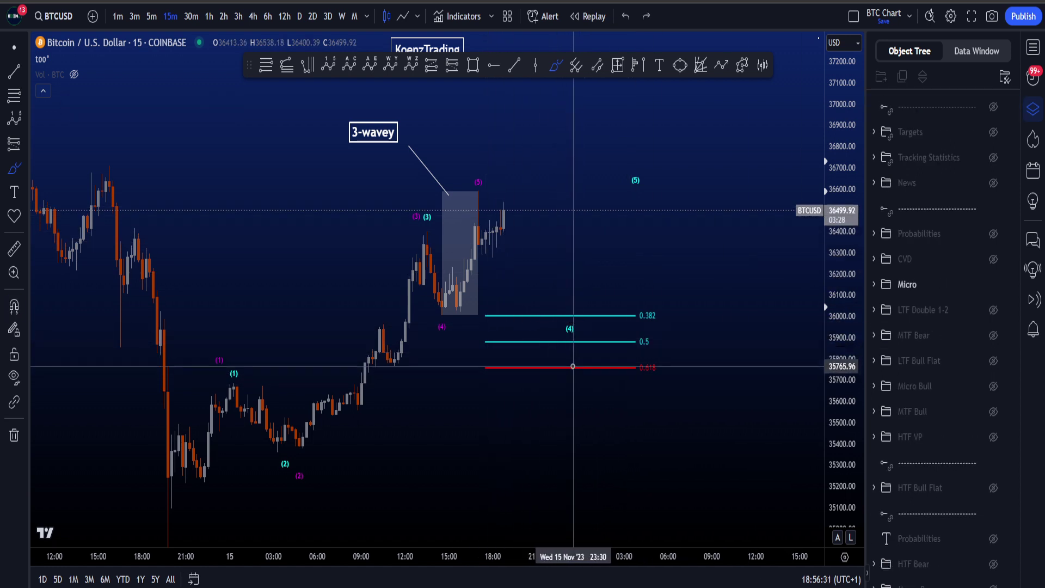
left_click_drag(581, 369, 551, 369)
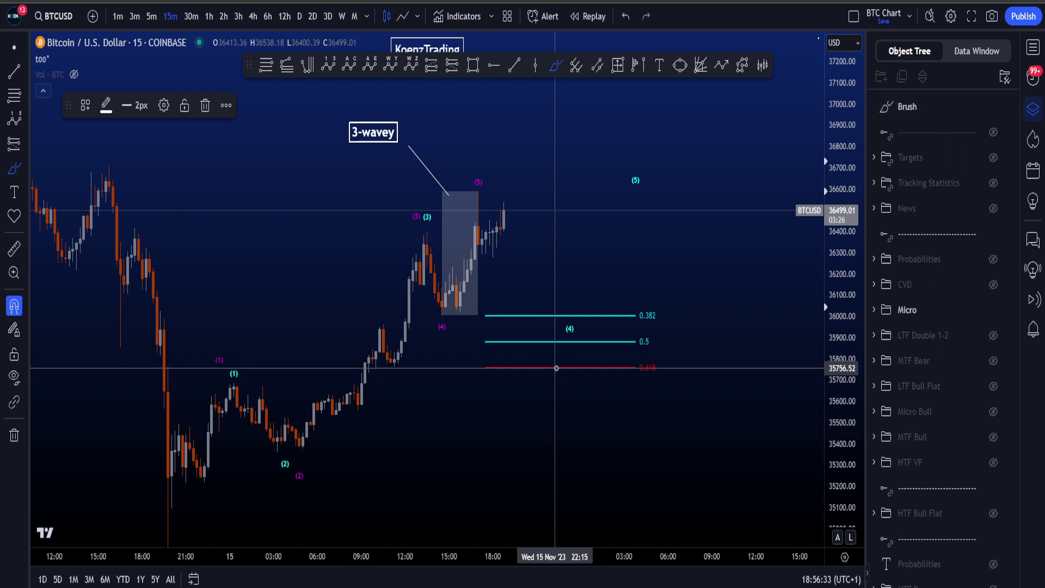
key("ctrl+z")
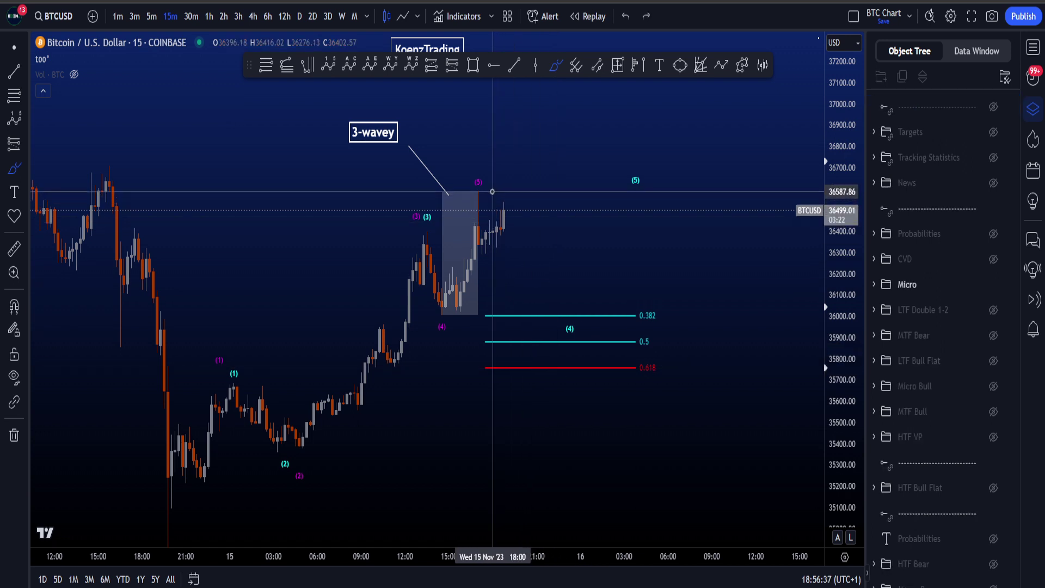
Step: Underline the high of the shaded 3-wavey move, brush a rise from its low past that high, and undo both strokes
left_click_drag(457, 190, 500, 190)
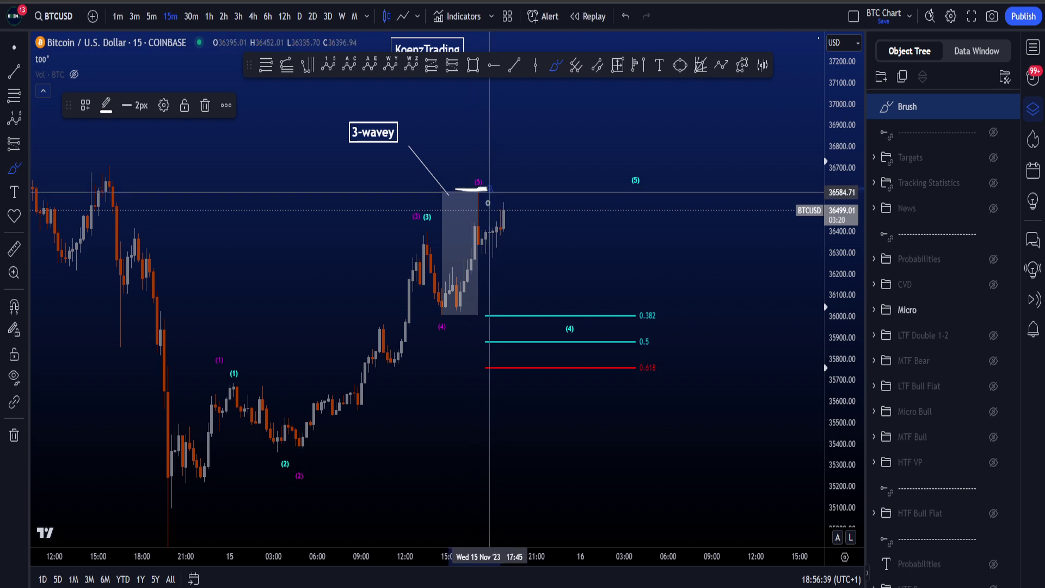
key("ctrl+z")
mouse_move(438, 304)
left_mouse_down()
mouse_move(475, 224)
mouse_move(523, 171)
left_mouse_up()
key("ctrl+z")
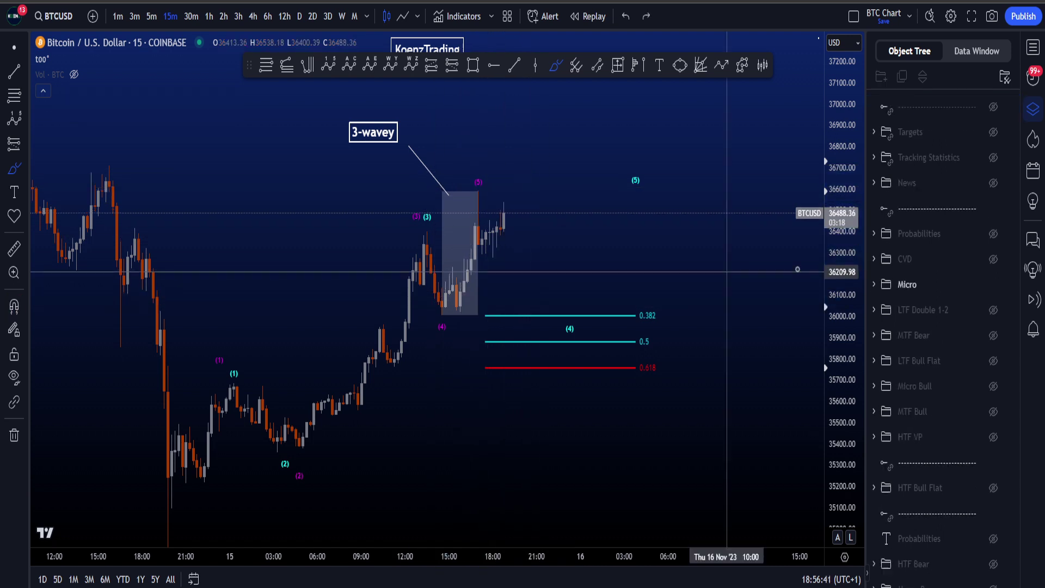
Step: Brush the advance from the low, circle magenta (5), brush a higher fifth wave from magenta (4), and undo the strokes
left_click_drag(840, 293, 839, 307)
scroll(658, 337, "down", 1)
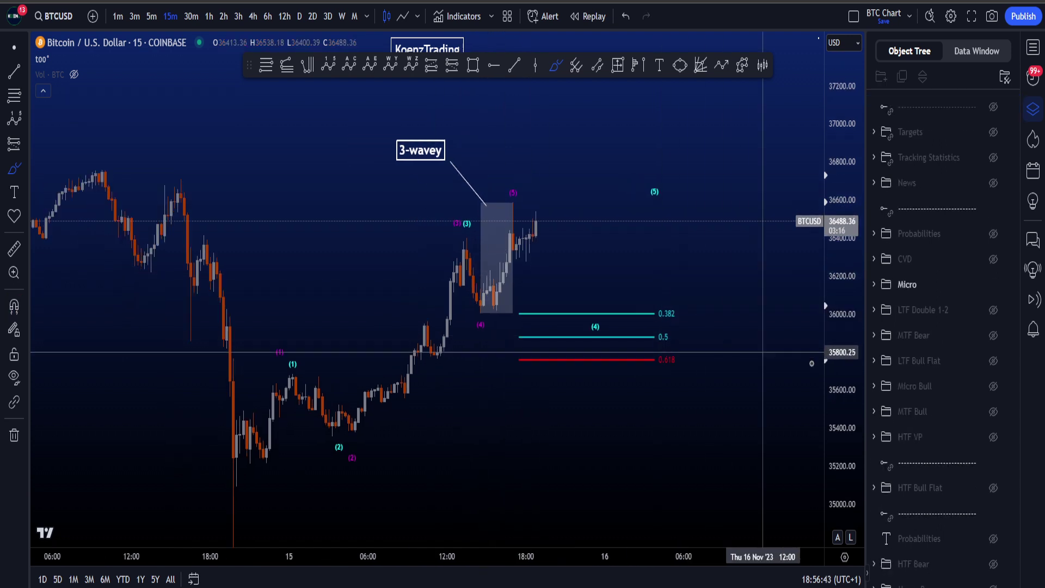
mouse_move(232, 465)
left_mouse_down()
mouse_move(332, 432)
mouse_move(504, 283)
mouse_move(527, 206)
mouse_move(503, 175)
mouse_move(520, 178)
left_mouse_up()
key("ctrl+z")
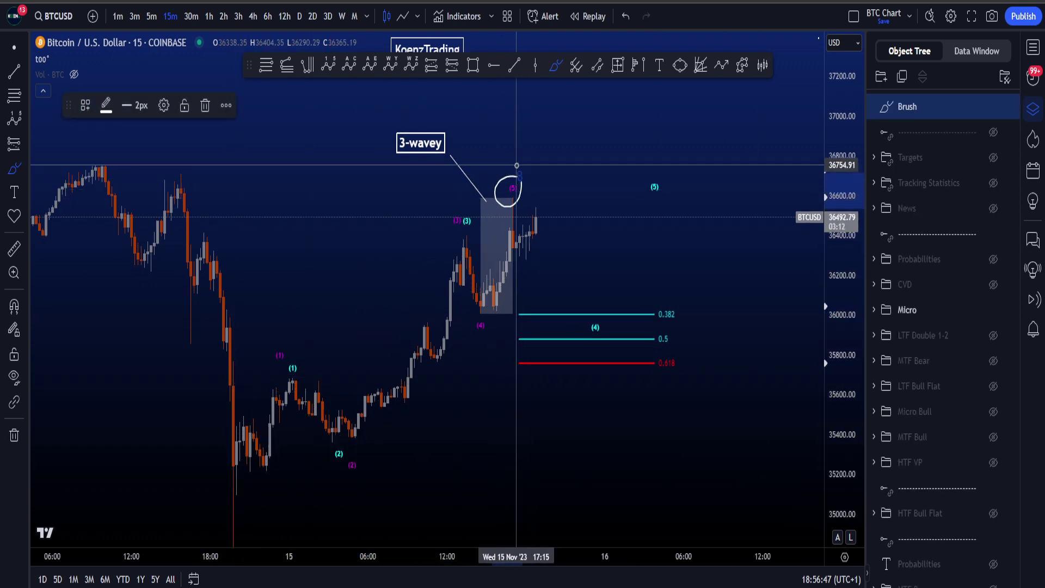
key("ctrl+z")
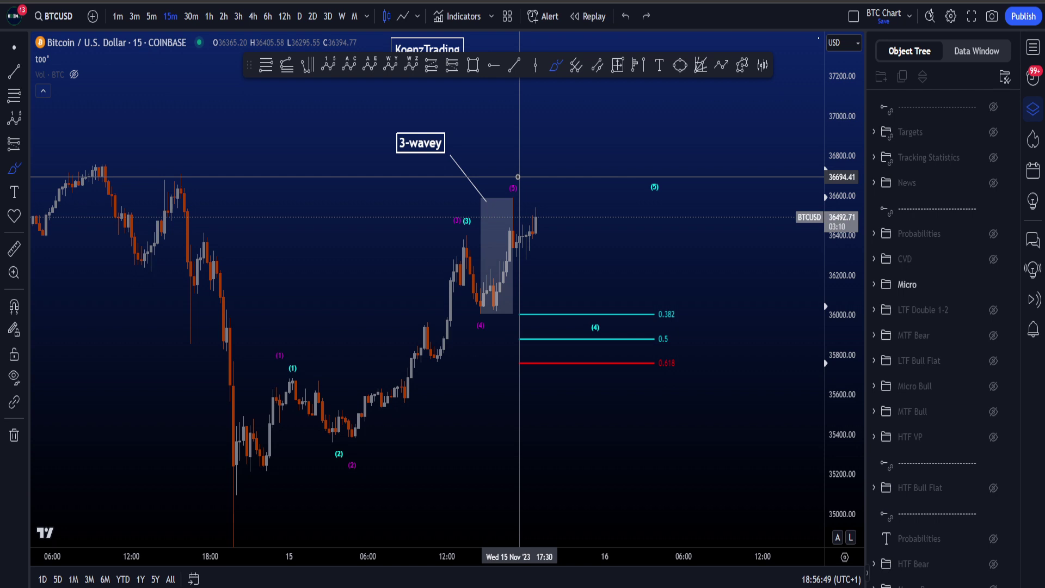
mouse_move(494, 316)
left_mouse_down()
mouse_move(479, 218)
mouse_move(514, 218)
mouse_move(527, 163)
mouse_move(574, 115)
left_mouse_up()
key("ctrl+z")
Step: Move the end points of the magenta and cyan wave (5) labels up to about 37,000 in early 16 November
left_click(12, 50)
left_click(654, 187)
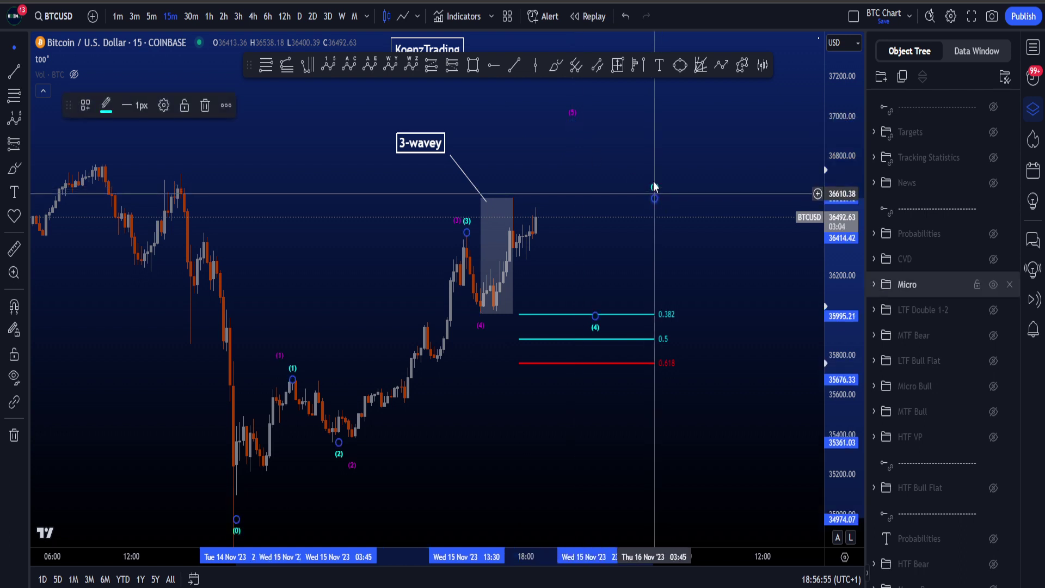
left_click_drag(654, 184, 634, 130)
left_click_drag(571, 125, 608, 126)
left_click(634, 182)
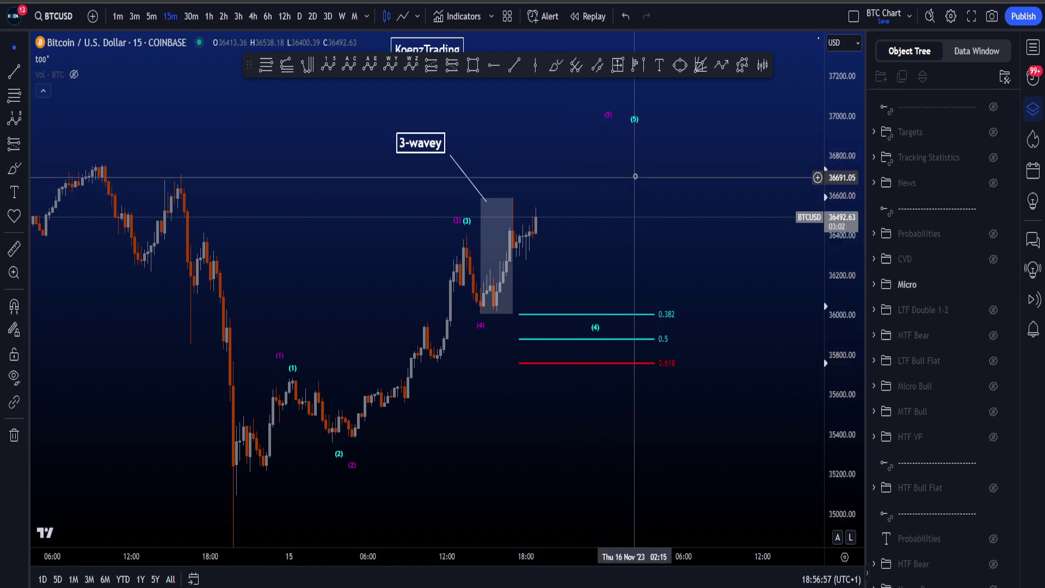
Step: Show the Targets drawings on the chart and examine the teal target zone beneath the two wave (5) labels
left_click_drag(635, 176, 622, 213)
left_click(993, 132)
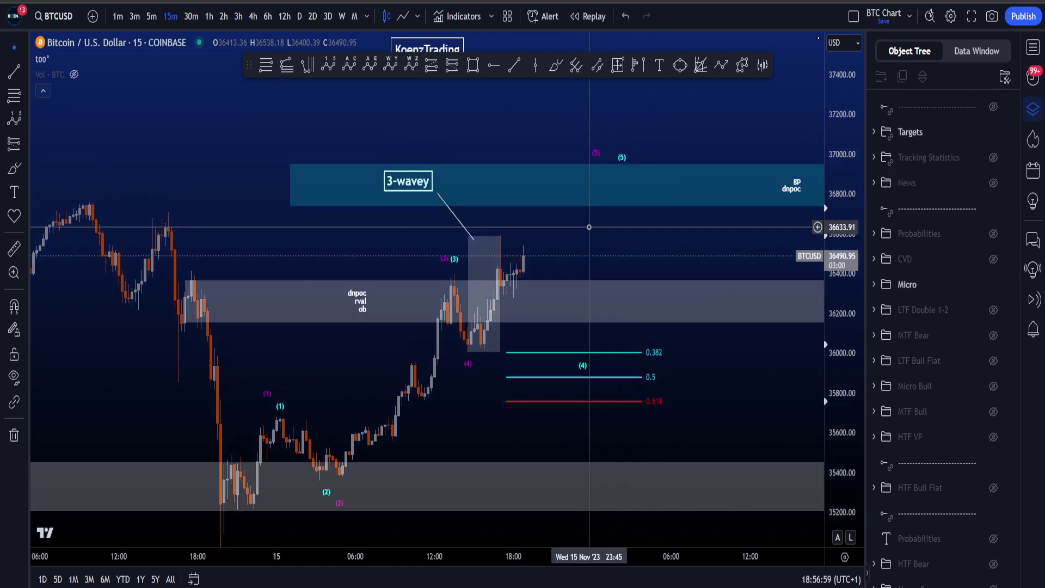
left_click(581, 217)
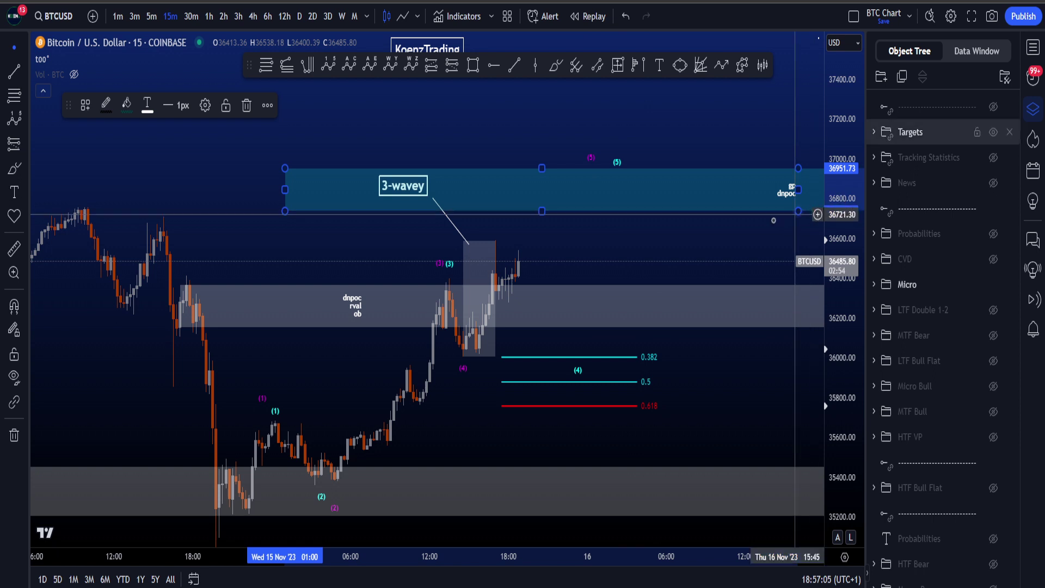
left_click_drag(742, 238, 662, 141)
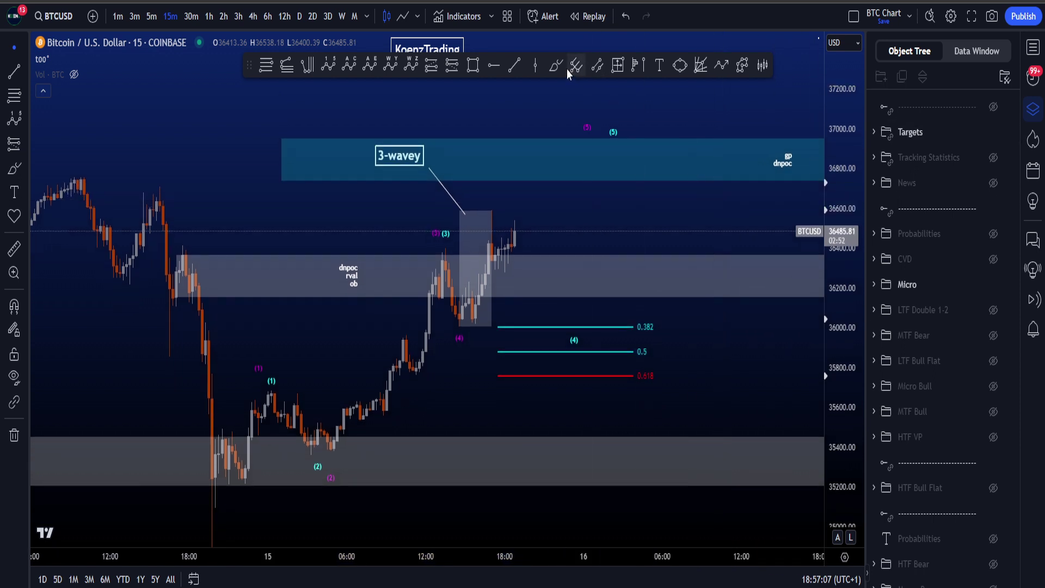
Step: Brush a drop from the teal target zone down to the red 0.618 level and undo the stroke
left_click(558, 196)
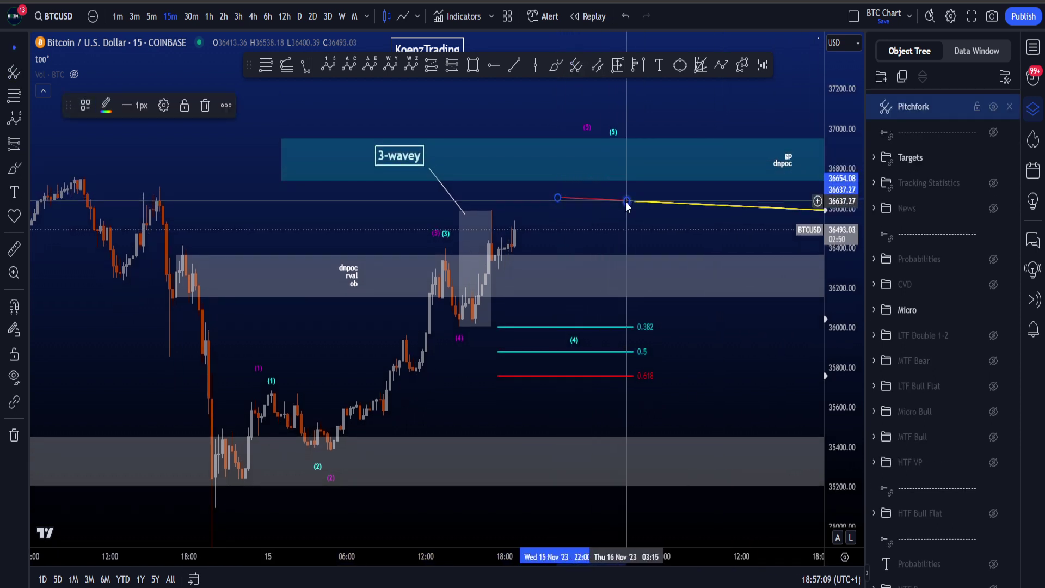
key("Escape")
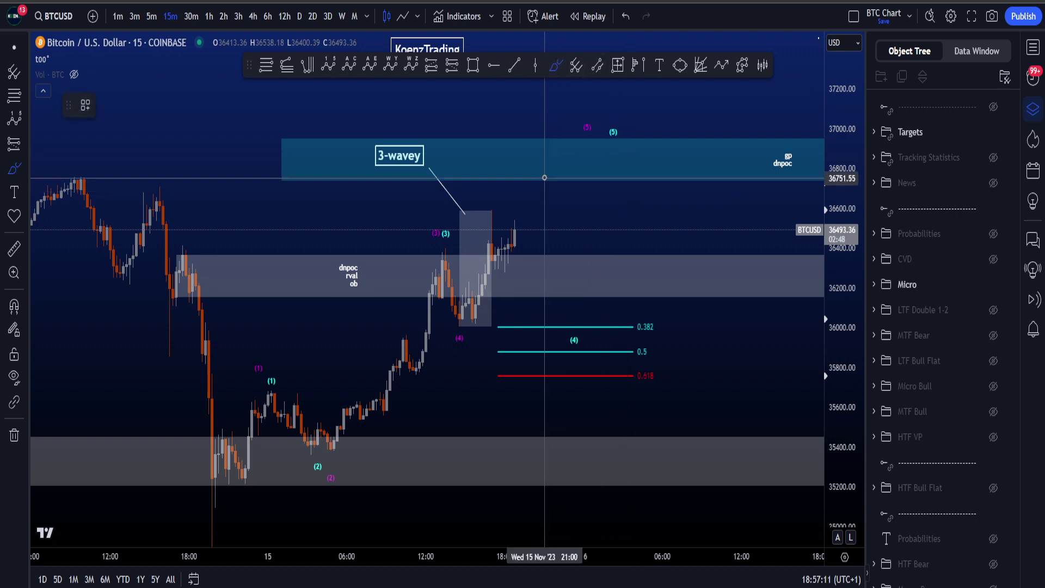
mouse_move(548, 168)
left_mouse_down()
mouse_move(611, 205)
mouse_move(653, 338)
mouse_move(675, 378)
mouse_move(699, 374)
left_mouse_up()
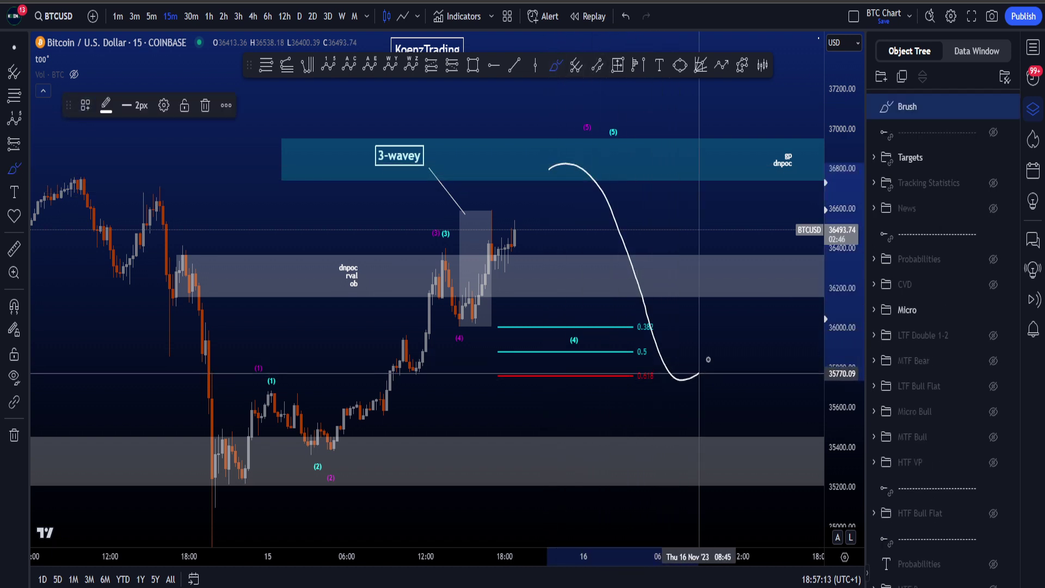
key("ctrl+z")
Step: Brush the advance from the low to wave (5), a pullback past 0.618 and a further rise, and undo the strokes
scroll(578, 427, "down", 3)
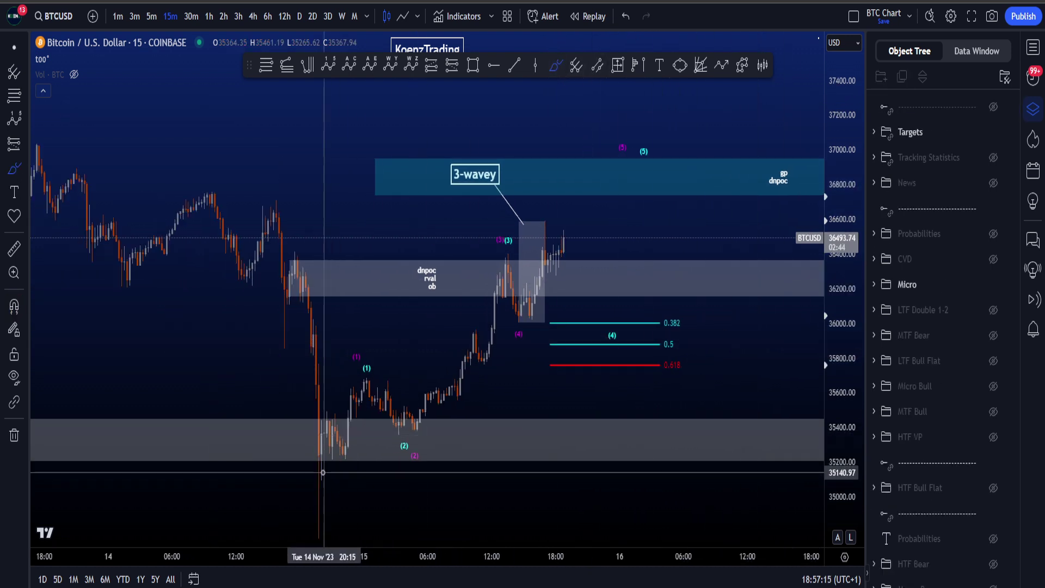
left_click_drag(322, 472, 593, 161)
key("ctrl+z")
mouse_move(331, 446)
left_mouse_down()
mouse_move(602, 200)
mouse_move(676, 245)
mouse_move(784, 66)
left_mouse_up()
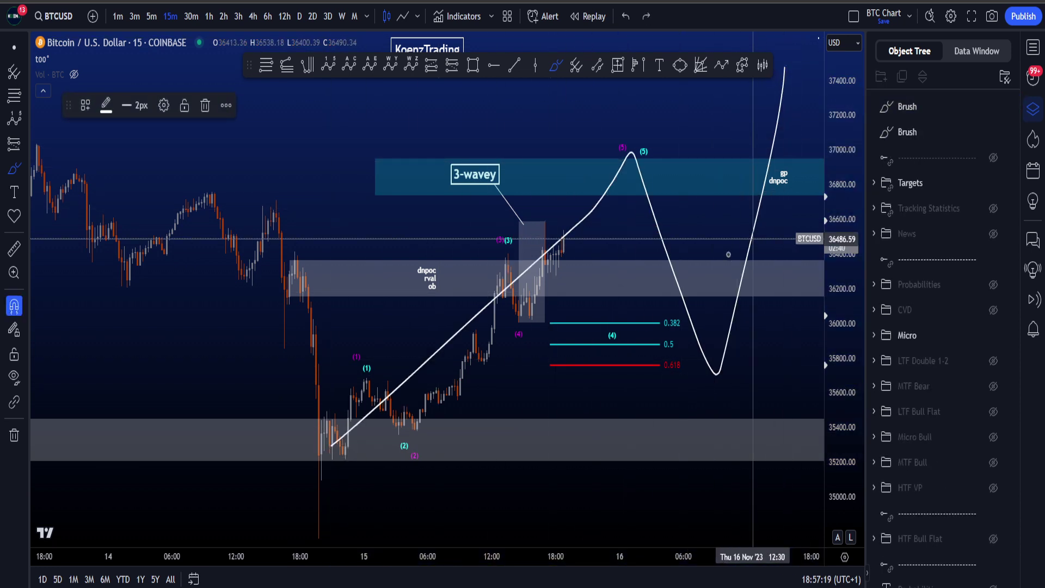
key("ctrl+z")
key("ctrl+z")
Step: Brush the projected path from the low again and a direct rise from current price through the target zone, undoing each stroke
mouse_move(322, 444)
left_mouse_down()
mouse_move(508, 243)
mouse_move(630, 145)
mouse_move(715, 351)
mouse_move(789, 108)
left_mouse_up()
key("ctrl+z")
key("ctrl+z")
left_click_drag(558, 233, 614, 82)
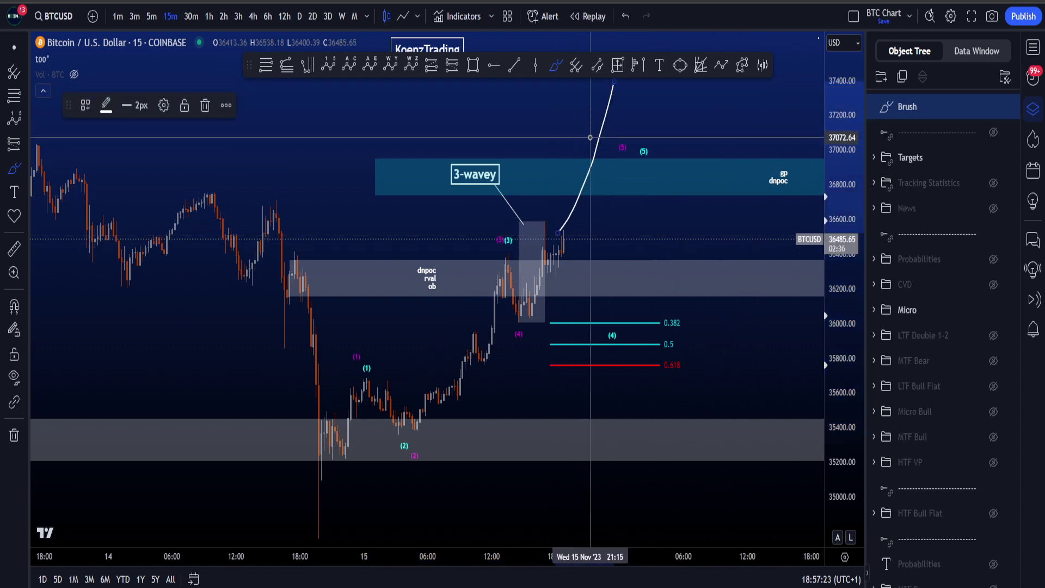
key("ctrl+z")
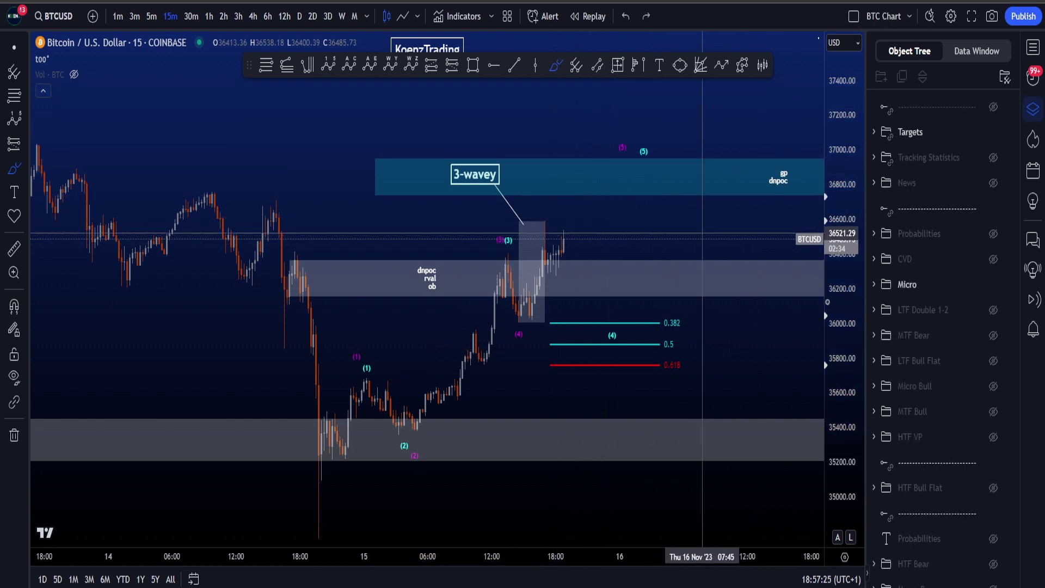
Step: Hide the Micro and Targets drawings and show the CVD drawings on the chart
left_click(993, 284)
left_click(994, 258)
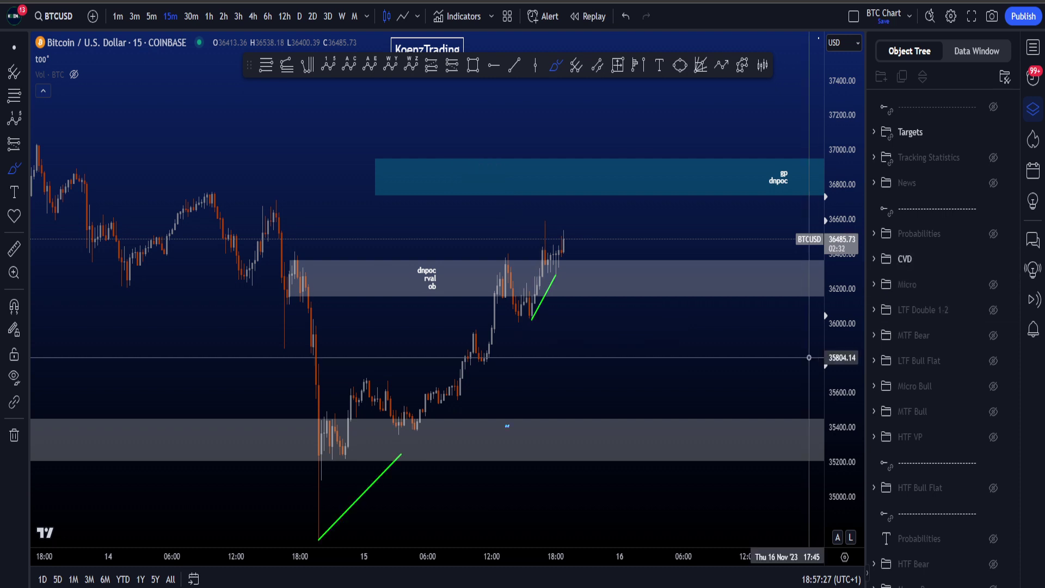
left_click(993, 132)
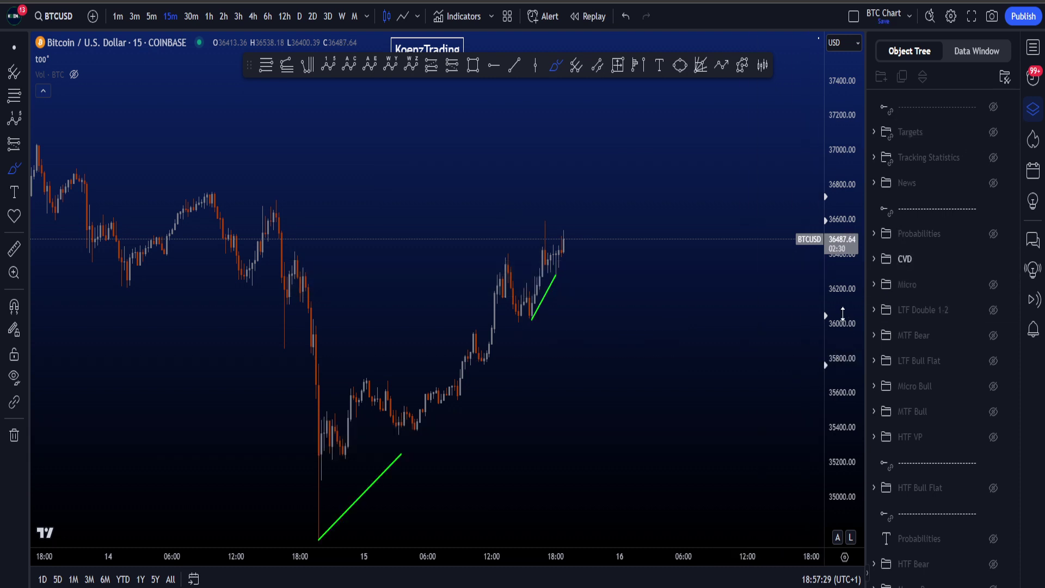
Step: Circle the lower green CVD line, undo the stroke, and examine that move on the BTC PERP+ FUTURES chart
mouse_move(438, 416)
left_mouse_down()
mouse_move(290, 499)
mouse_move(465, 413)
left_mouse_up()
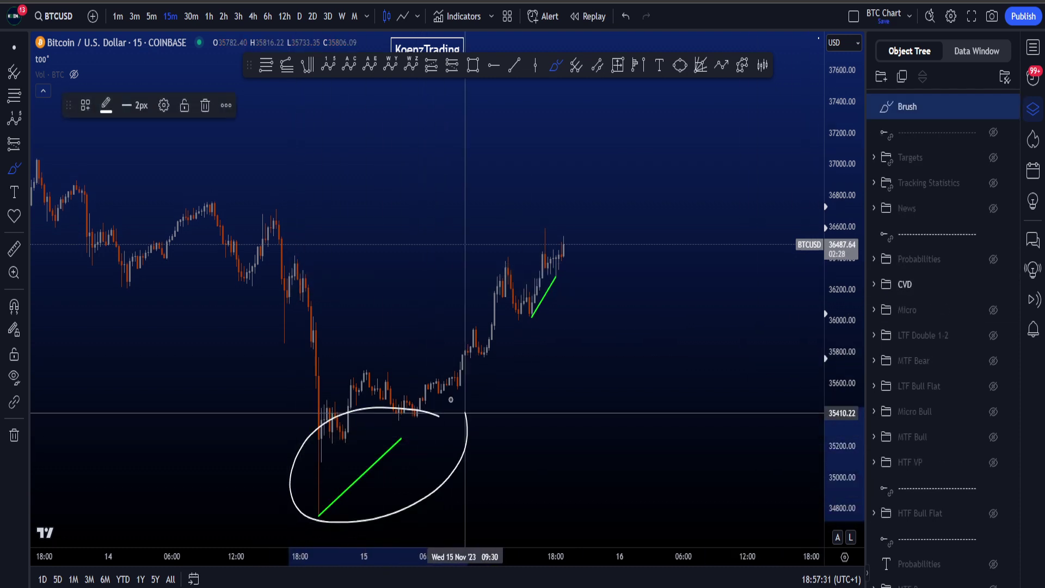
key("ctrl+z")
left_click_drag(519, 327, 543, 268)
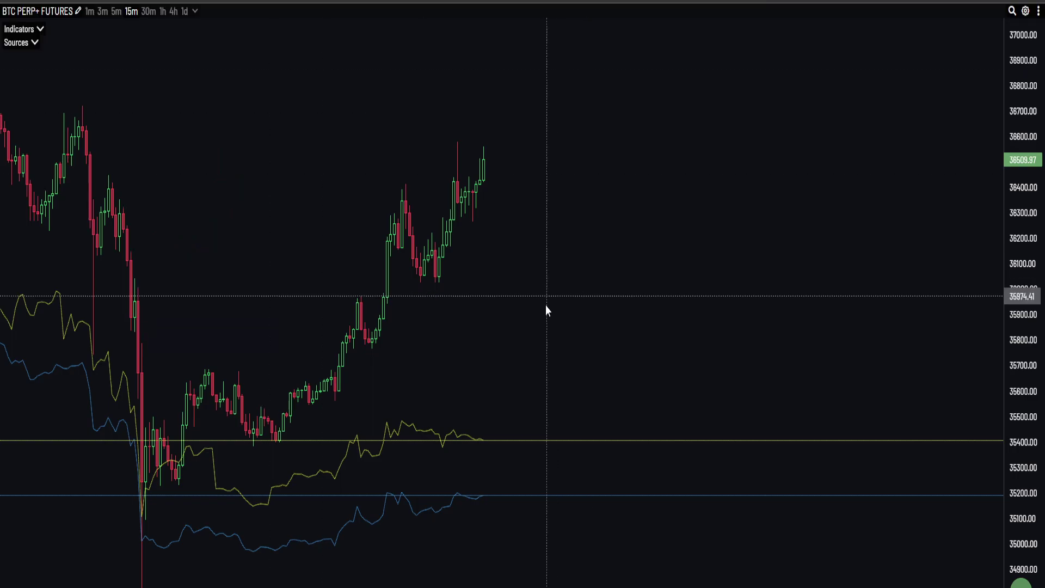
left_click_drag(546, 305, 630, 269)
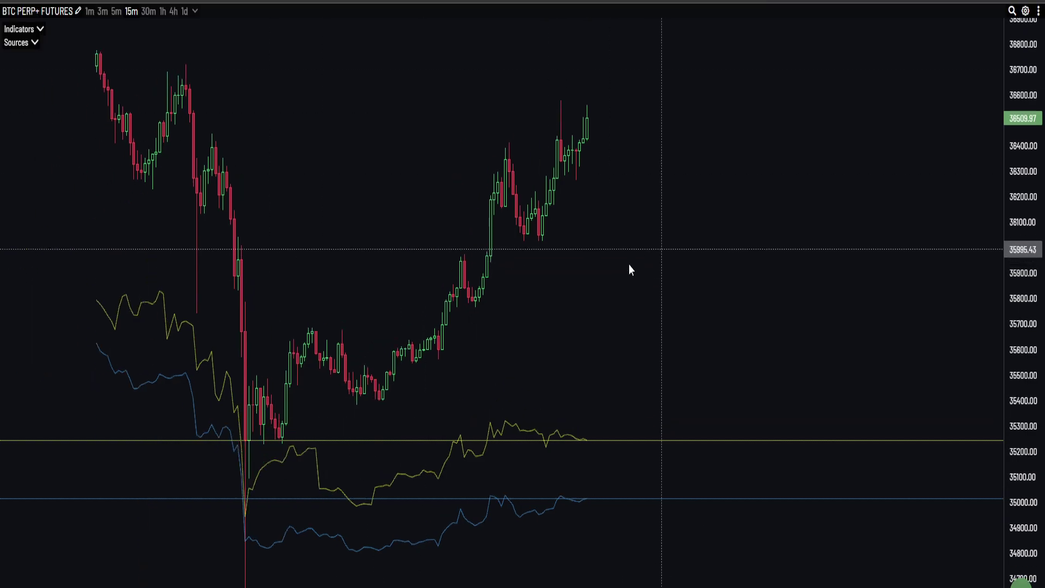
scroll(566, 260, "up", 2)
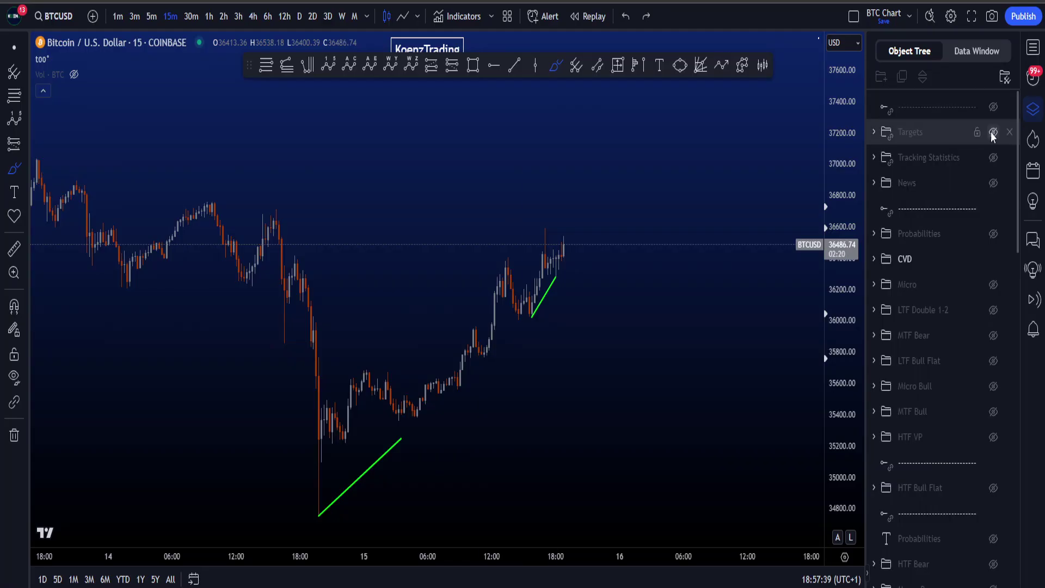
Step: Show the Targets and npocs drawings on the BTCUSD chart
left_click(992, 136)
scroll(658, 280, "up", 2)
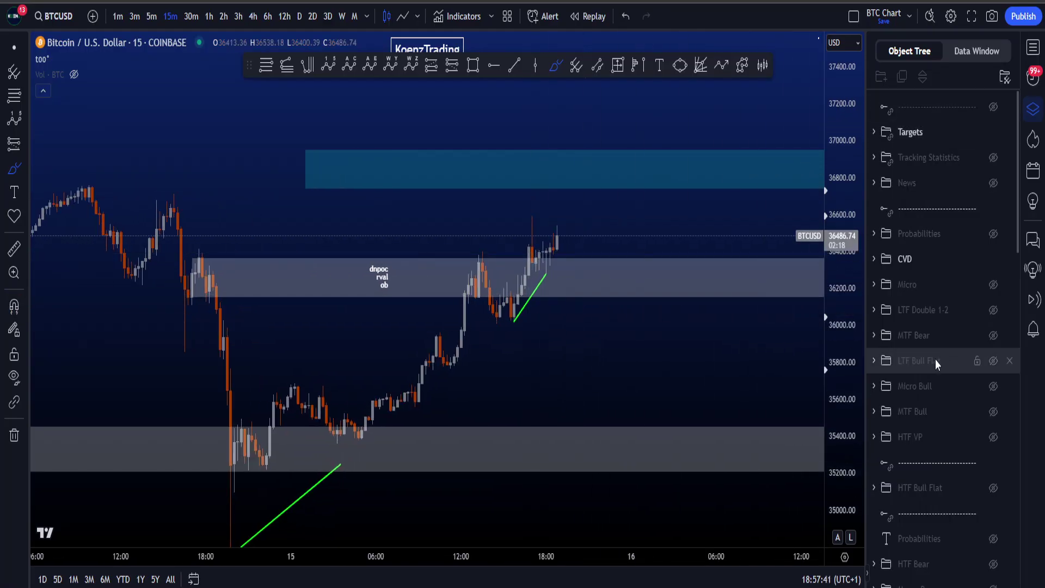
scroll(936, 364, "down", 15)
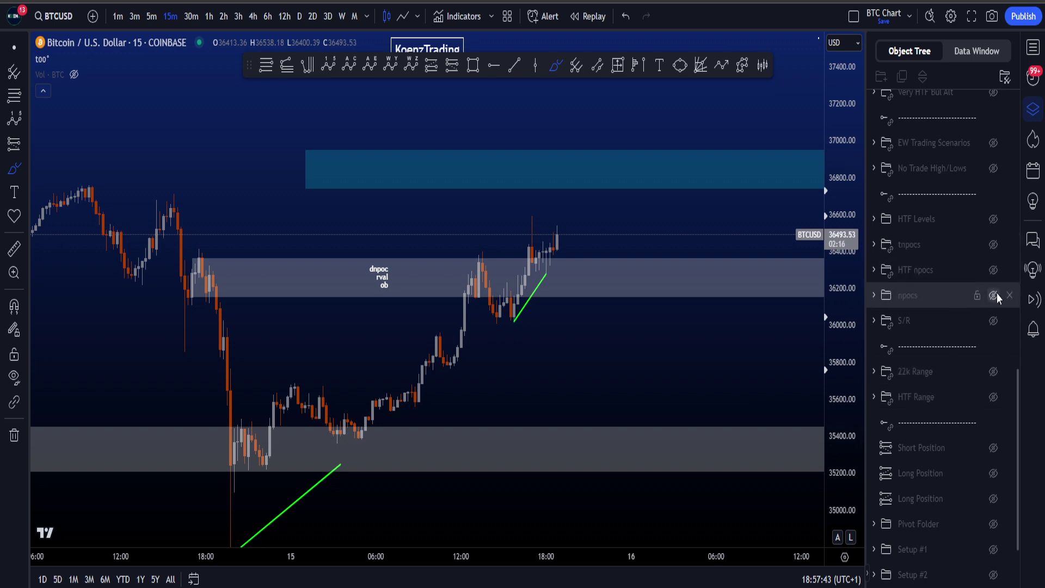
left_click(993, 295)
scroll(572, 253, "up", 1)
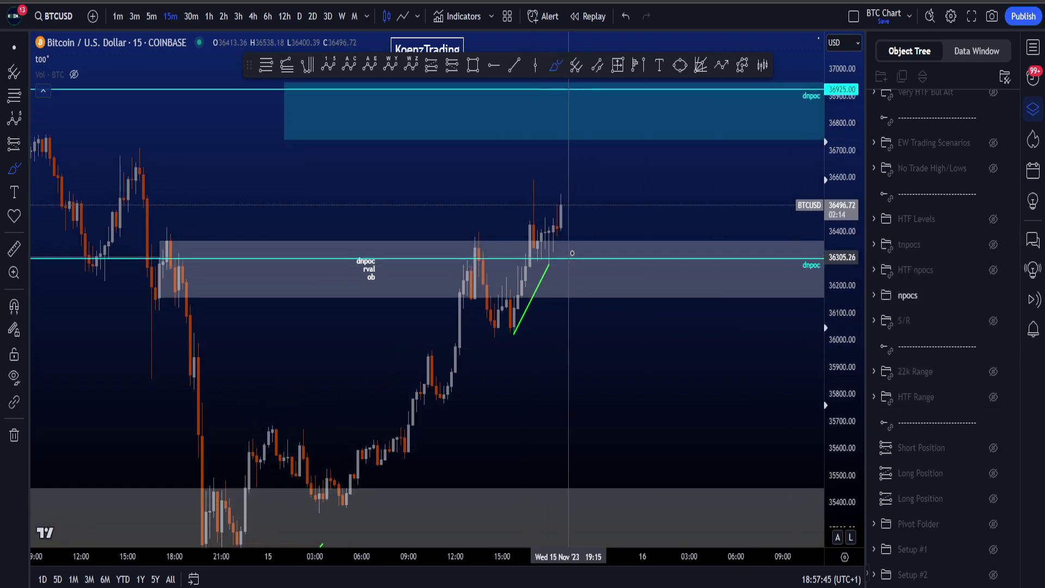
Step: Circle the swing high at the 36,300 dnpoc, brush the pullback and the move back above it, and undo the strokes
mouse_move(557, 248)
left_mouse_down()
mouse_move(522, 272)
mouse_move(475, 271)
left_mouse_up()
key("ctrl+z")
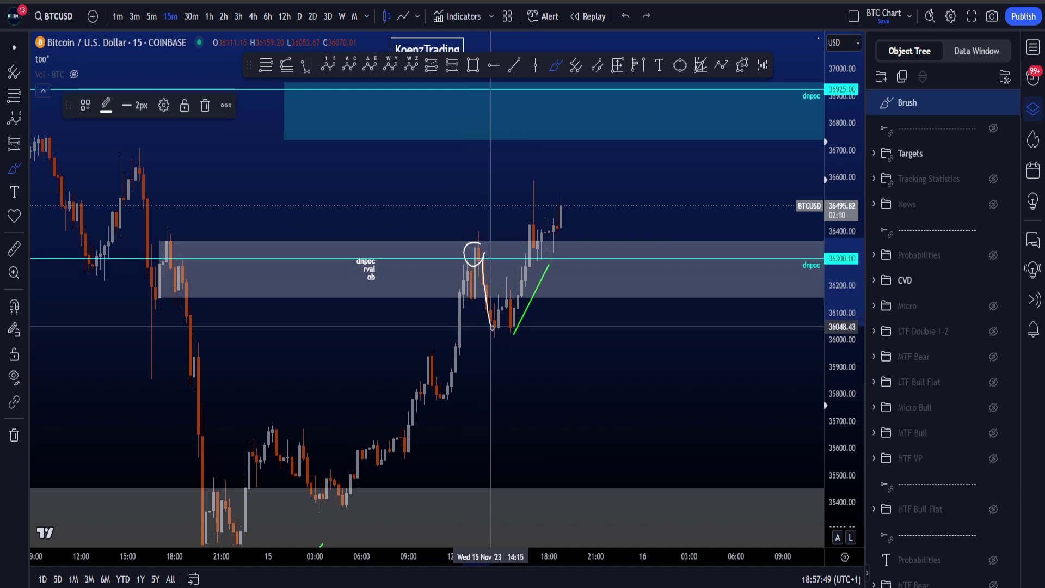
left_click_drag(491, 327, 511, 330)
left_click_drag(522, 295, 534, 218)
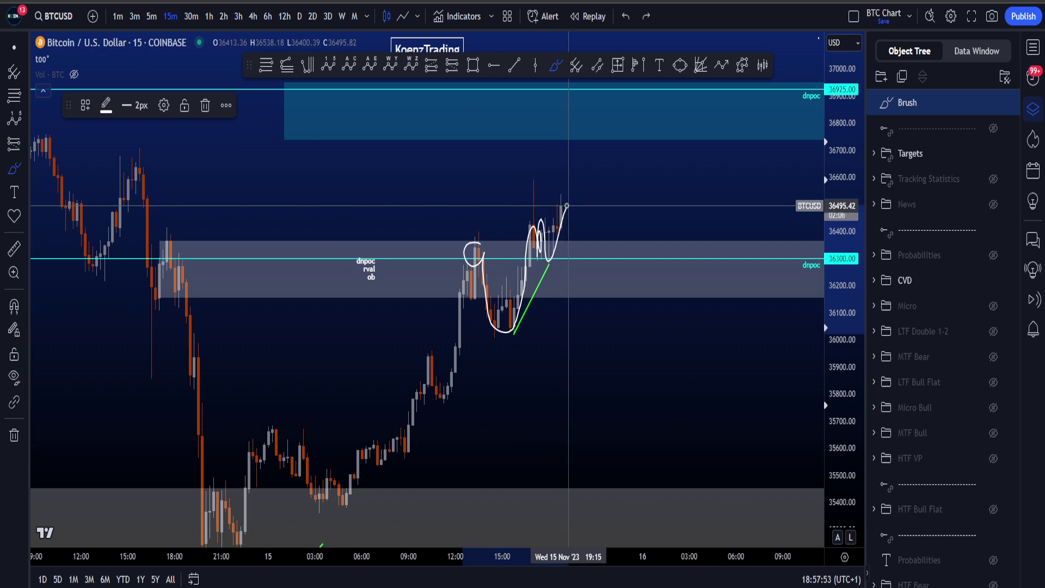
key("ctrl+z")
mouse_move(523, 262)
left_mouse_down()
mouse_move(556, 260)
mouse_move(581, 349)
left_mouse_up()
key("ctrl+z")
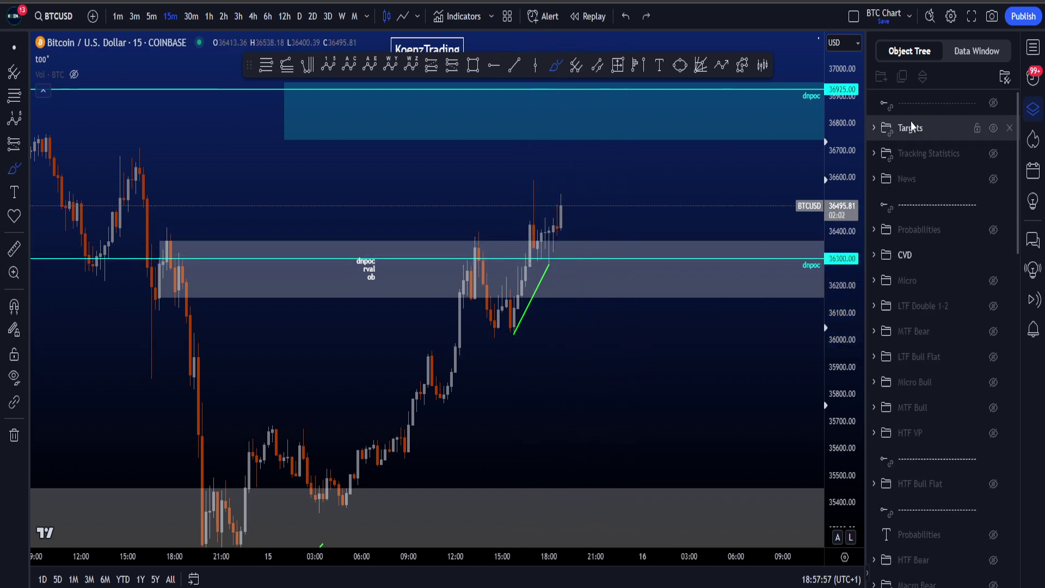
Step: Hide the Targets drawings and compare the two CVD lines with the recent swings on the BTC PERP+ FUTURES chart
left_click(993, 128)
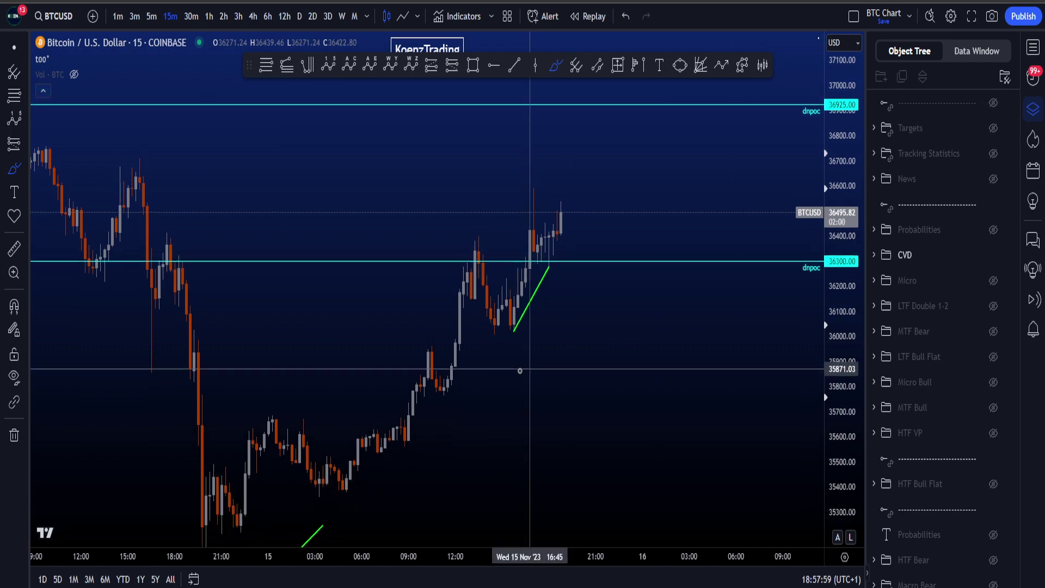
mouse_move(516, 350)
left_mouse_down()
mouse_move(553, 262)
mouse_move(521, 340)
left_mouse_up()
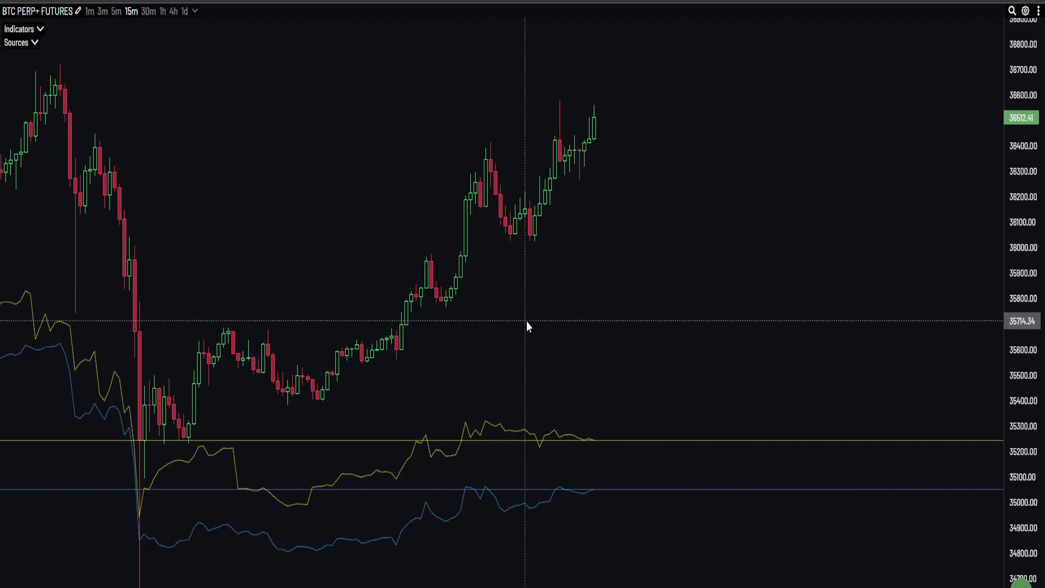
scroll(526, 321, "up", 2)
left_click_drag(648, 316, 629, 327)
left_click_drag(1010, 446, 991, 312)
scroll(596, 230, "up", 5)
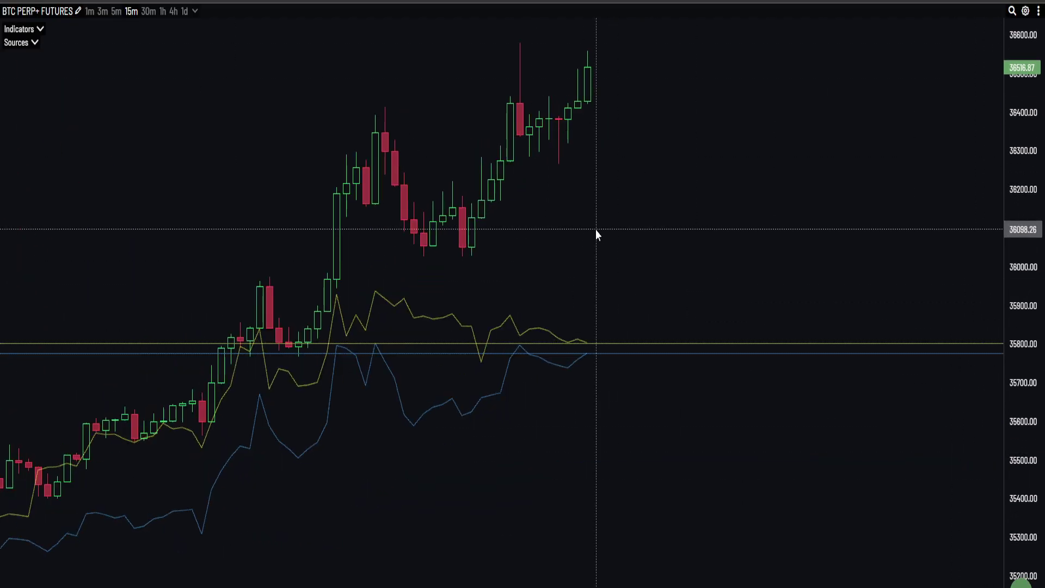
scroll(697, 266, "up", 3)
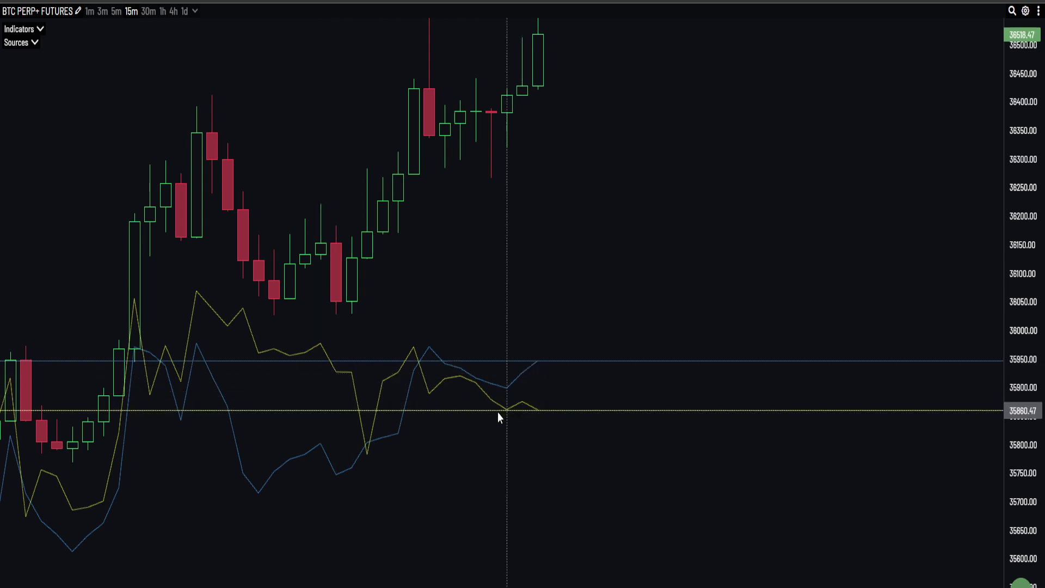
left_click_drag(539, 300, 528, 338)
left_click_drag(546, 263, 528, 308)
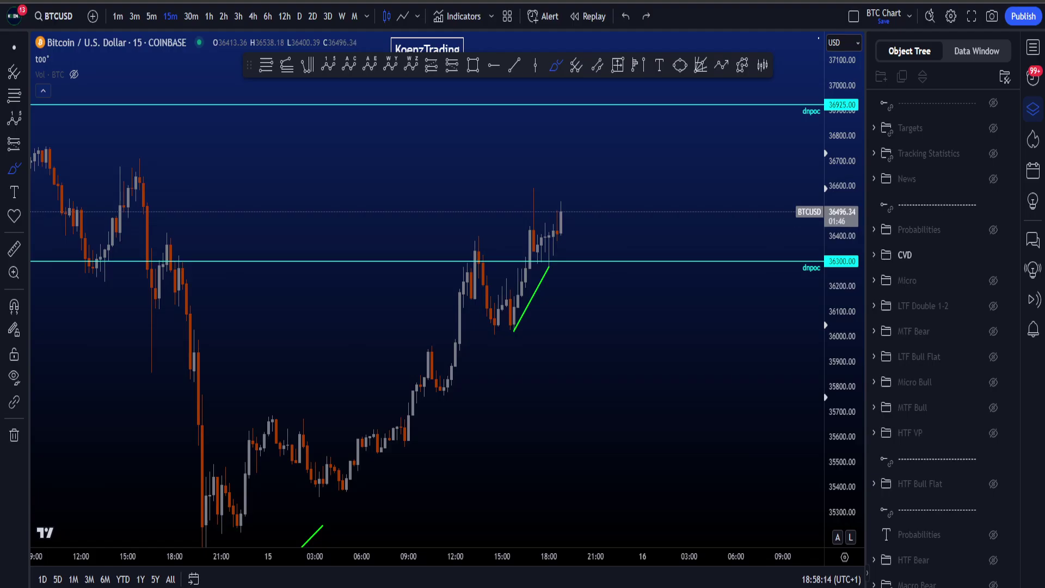
Step: Circle the latest BTCUSD candles, mark the recent swing high and the low near 36,000, and remove each stroke
mouse_move(499, 213)
left_mouse_down()
mouse_move(541, 257)
mouse_move(507, 248)
left_mouse_up()
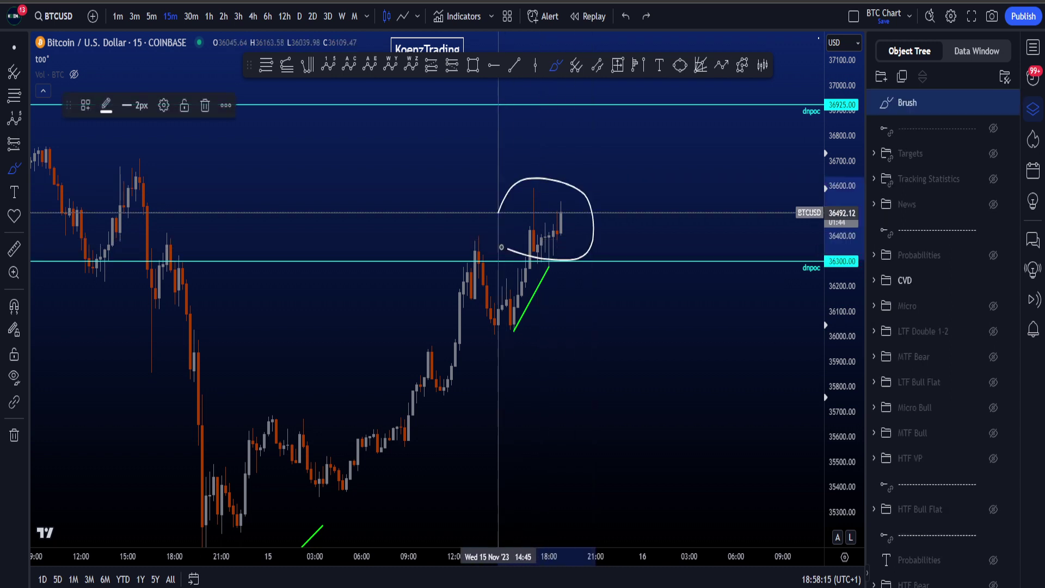
key("Delete")
left_click_drag(549, 189, 514, 189)
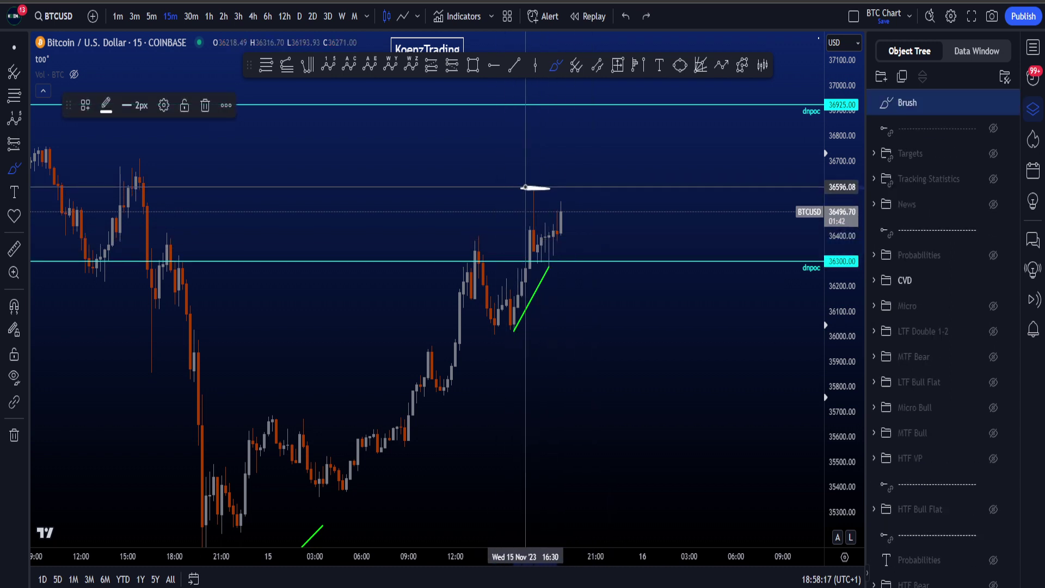
key("ctrl+z")
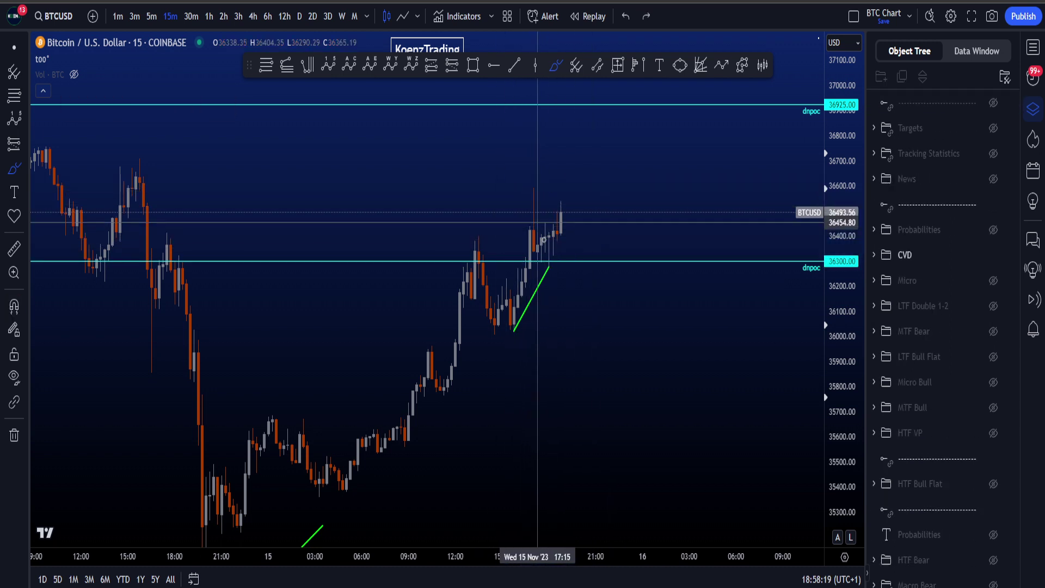
left_click_drag(541, 334, 506, 334)
key("ctrl+z")
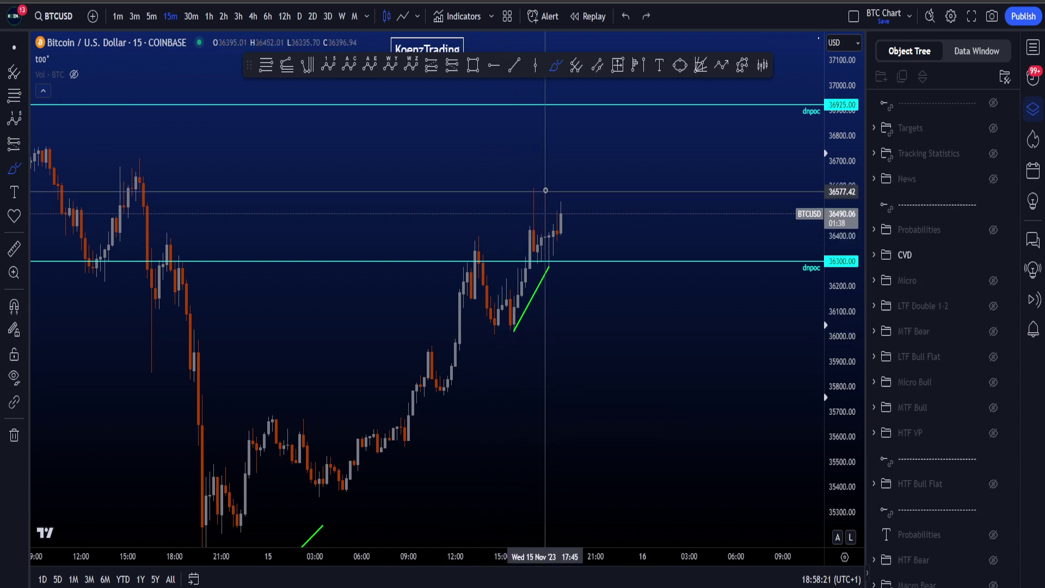
left_click_drag(546, 189, 510, 189)
key("ctrl+z")
Step: Hide the CVD drawings, switch the chart to the 1-hour timeframe, and look through the remaining drawing folders
scroll(714, 316, "down", 3)
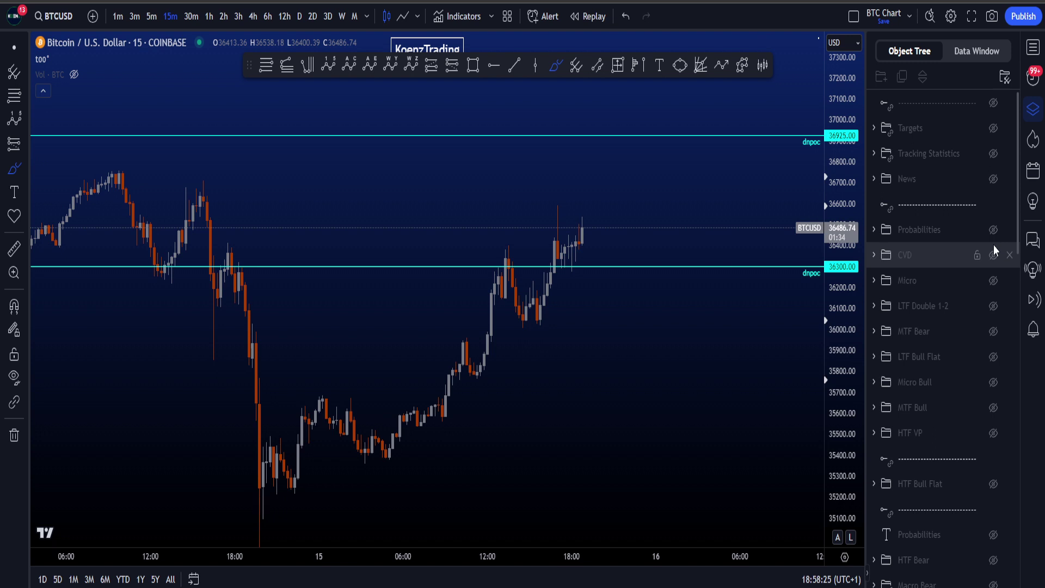
scroll(777, 381, "down", 5)
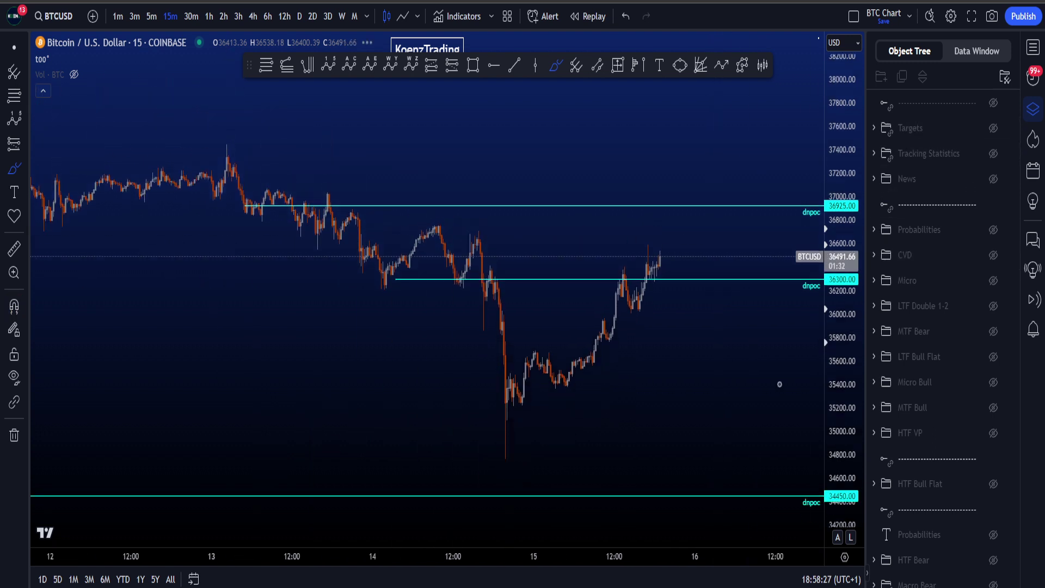
left_click(209, 17)
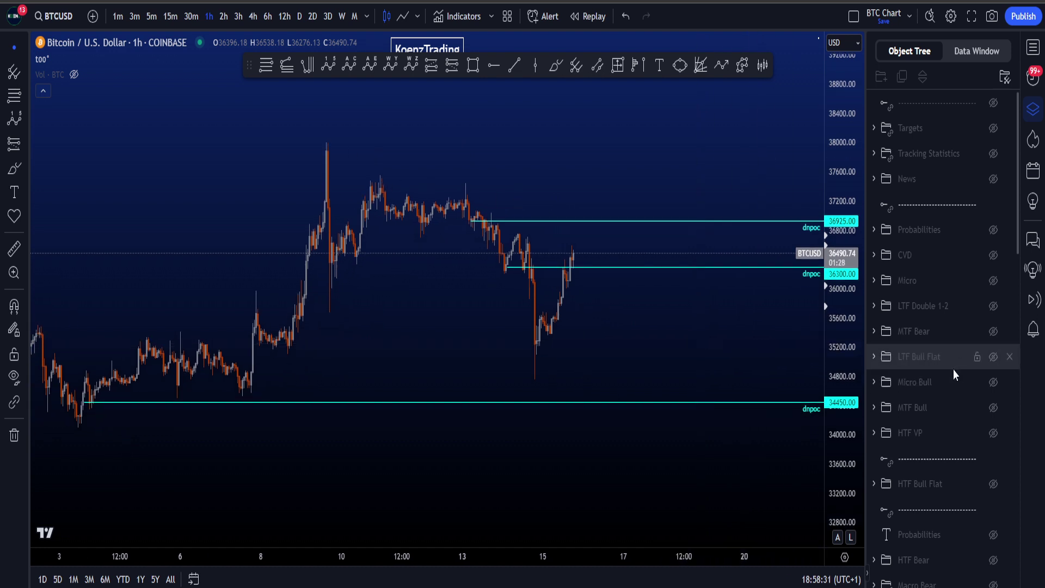
scroll(953, 369, "down", 5)
scroll(974, 370, "up", 5)
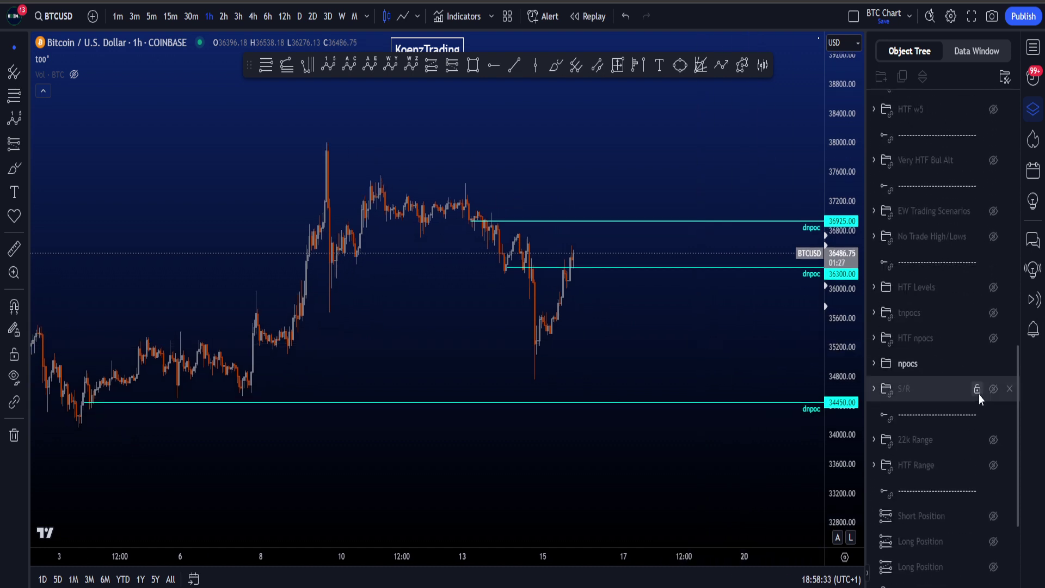
Step: Hide the npocs drawings, show the MTF Bull drawings, and bring the wave (iv) target zone into view
left_click(992, 363)
scroll(964, 403, "down", 10)
scroll(952, 419, "up", 4)
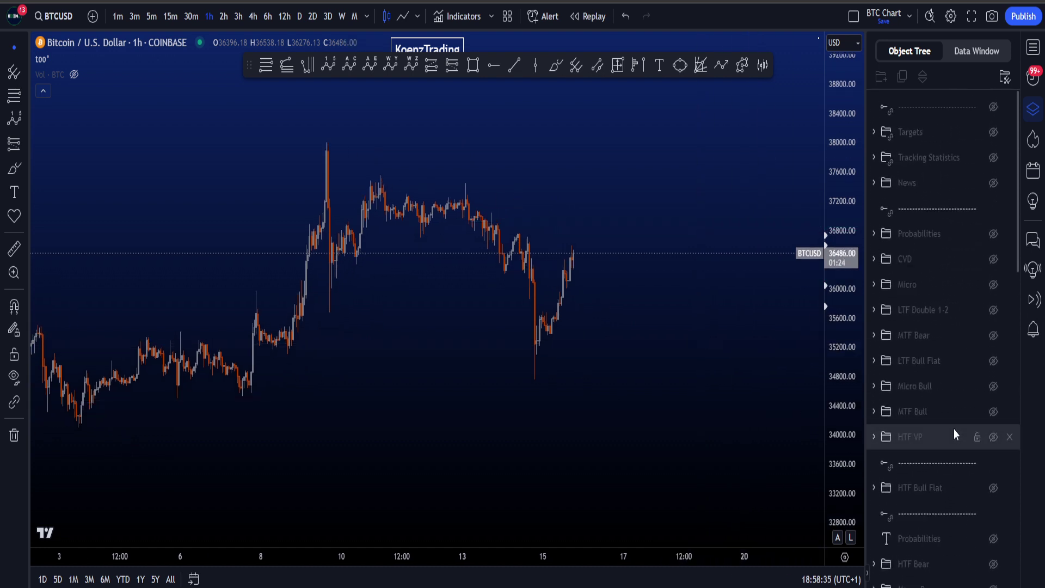
left_click(991, 413)
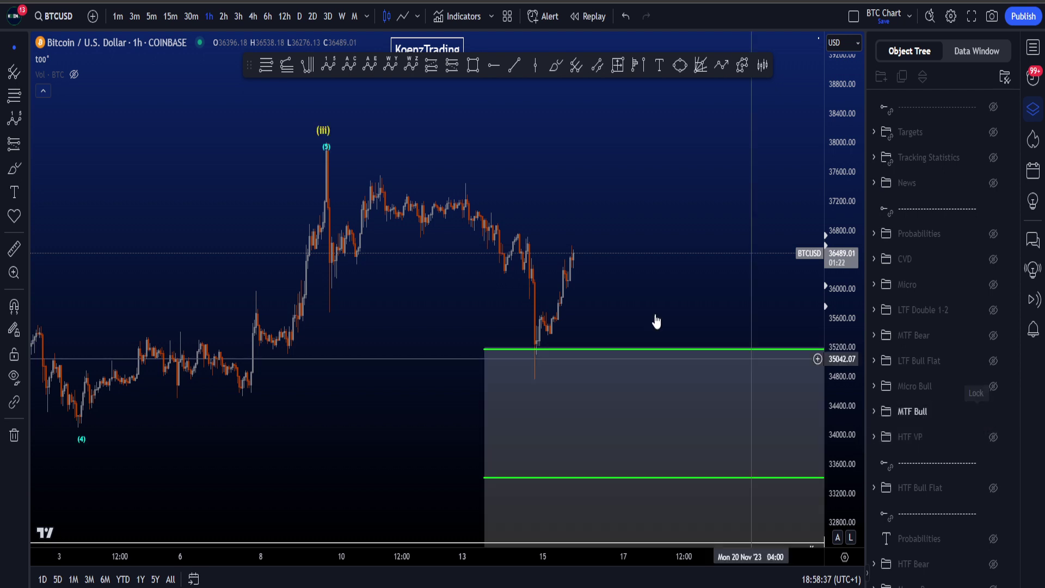
left_click_drag(676, 295, 556, 252)
scroll(557, 252, "down", 4)
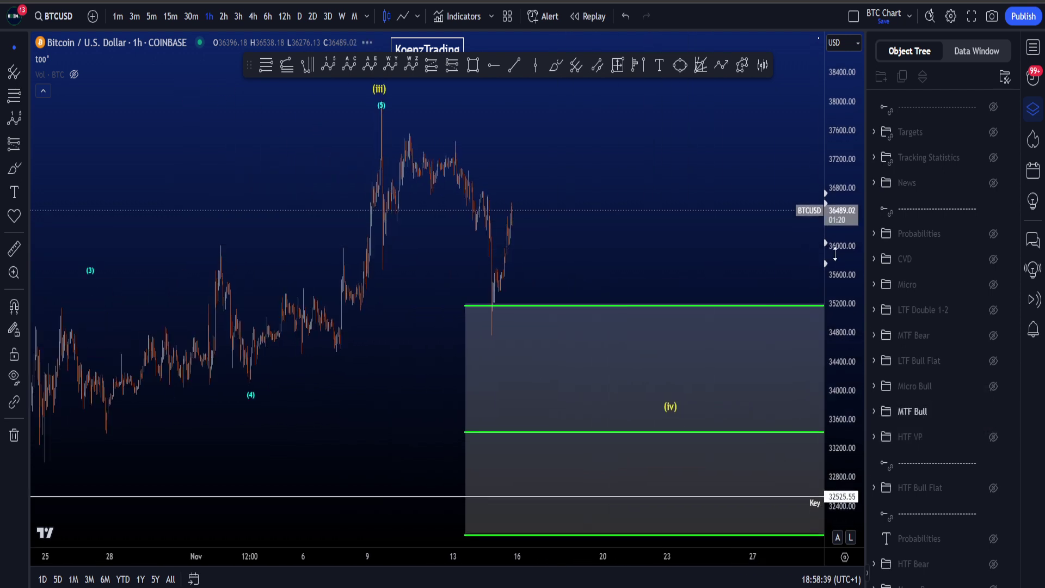
Step: Brush the drop into the upper wave (iv) zone, draw a loop around the pullback from (iii), and remove both strokes
mouse_move(506, 306)
left_mouse_down()
mouse_move(509, 325)
mouse_move(659, 392)
left_mouse_up()
key("Delete")
scroll(716, 365, "down", 2)
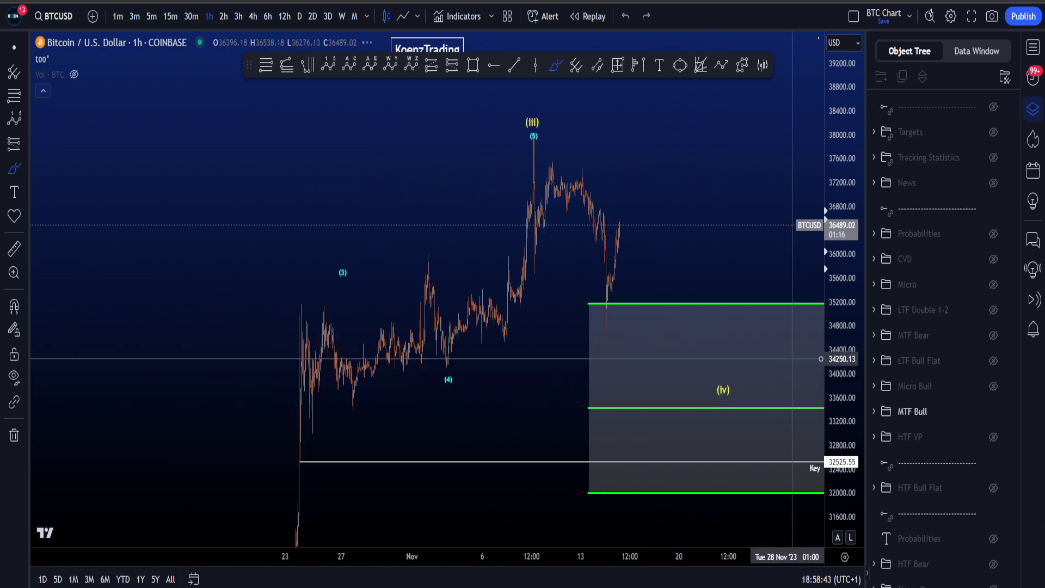
mouse_move(737, 361)
left_mouse_down()
mouse_move(572, 168)
mouse_move(665, 289)
left_mouse_up()
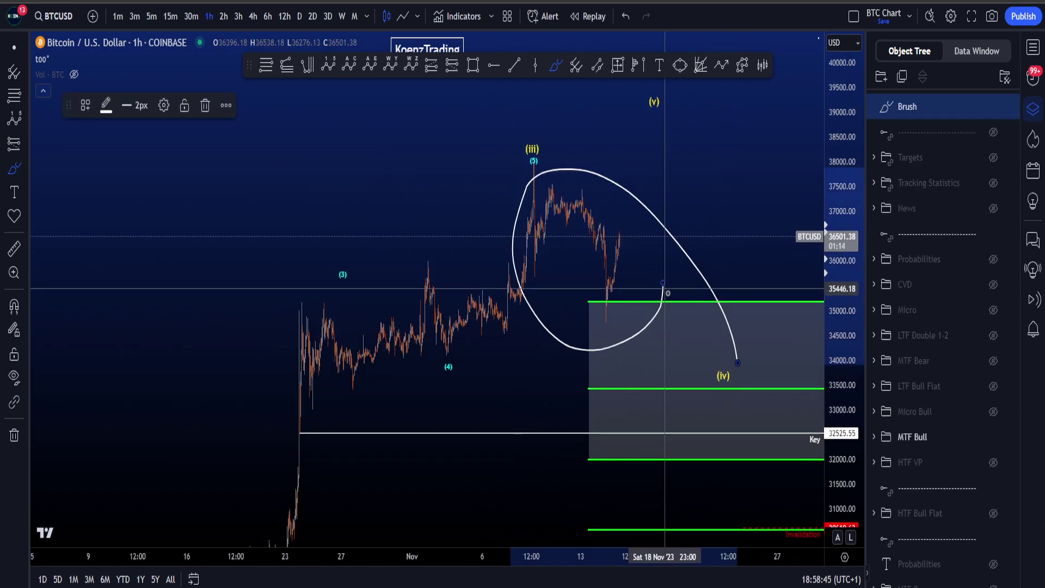
key("ctrl+z")
scroll(724, 335, "up", 2)
scroll(661, 287, "up", 2)
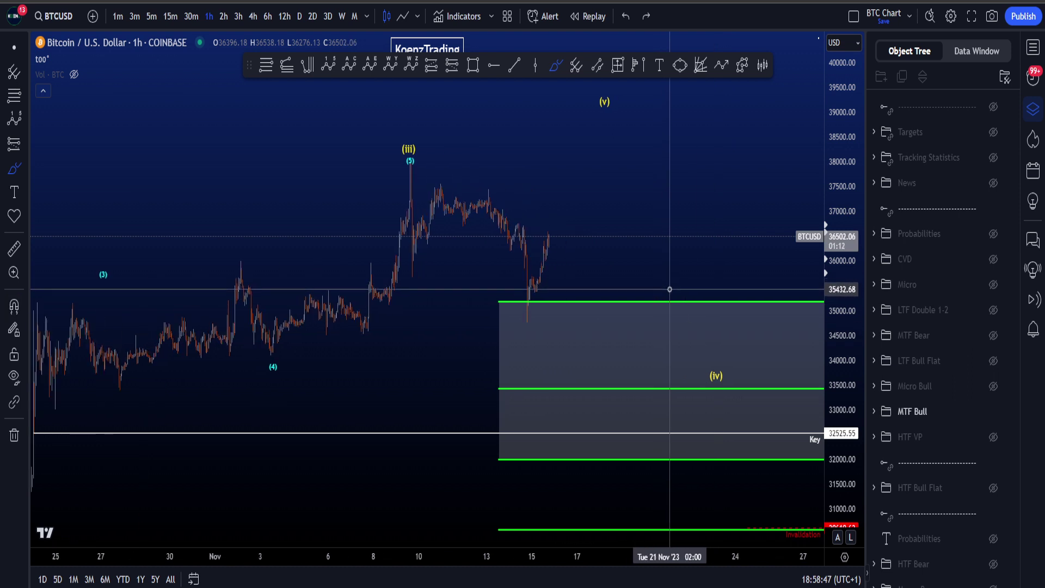
Step: Brush a path from wave (iii) down to the zone, up near (v) and back down into the zone, and delete it
scroll(669, 289, "up", 3)
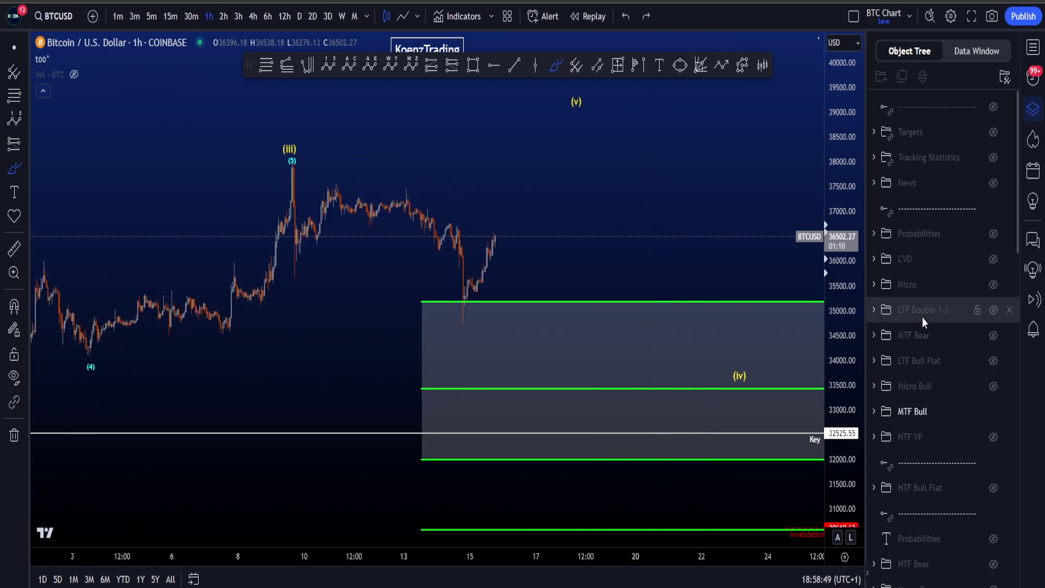
mouse_move(287, 143)
left_mouse_down()
mouse_move(315, 168)
mouse_move(537, 206)
mouse_move(675, 341)
left_mouse_up()
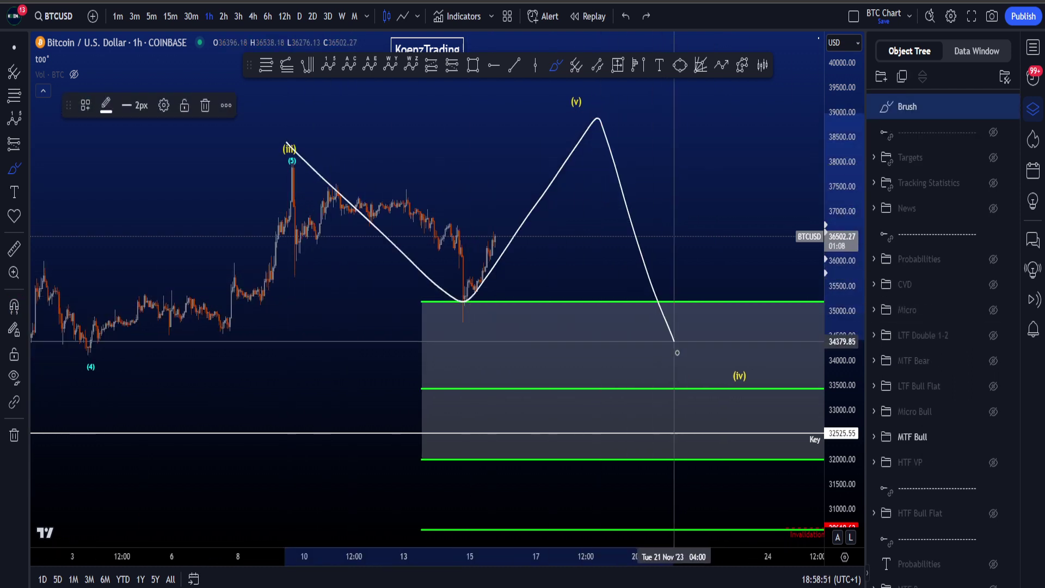
key("Delete")
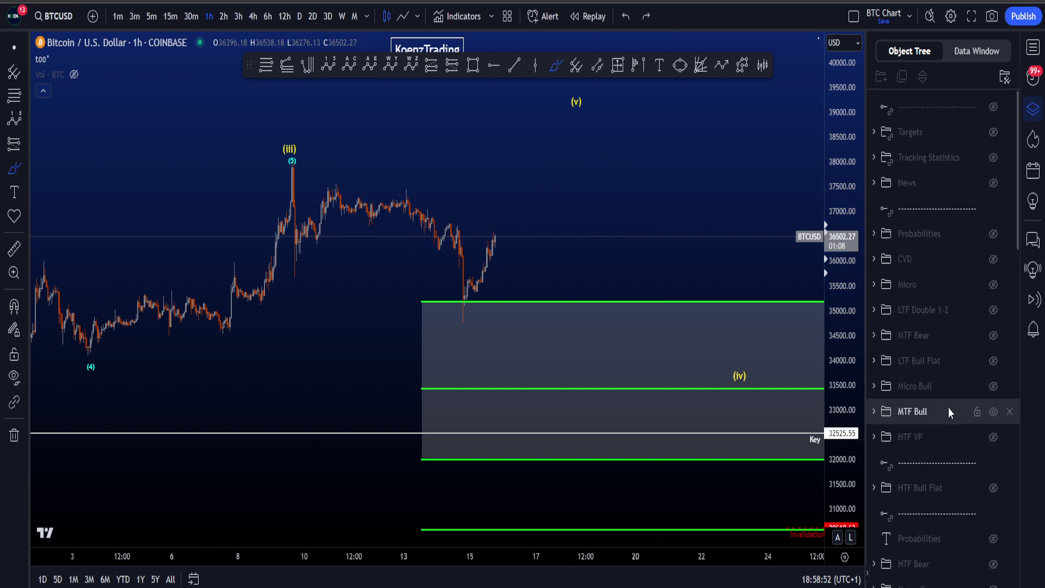
Step: Show the LTF Bull Flat drawings, brush from wave (iii) to the (c) target zone, mark the (iv) label, and delete the strokes
left_click(994, 362)
mouse_move(289, 165)
left_mouse_down()
mouse_move(436, 280)
mouse_move(521, 209)
mouse_move(571, 100)
mouse_move(680, 384)
left_mouse_up()
key("Delete")
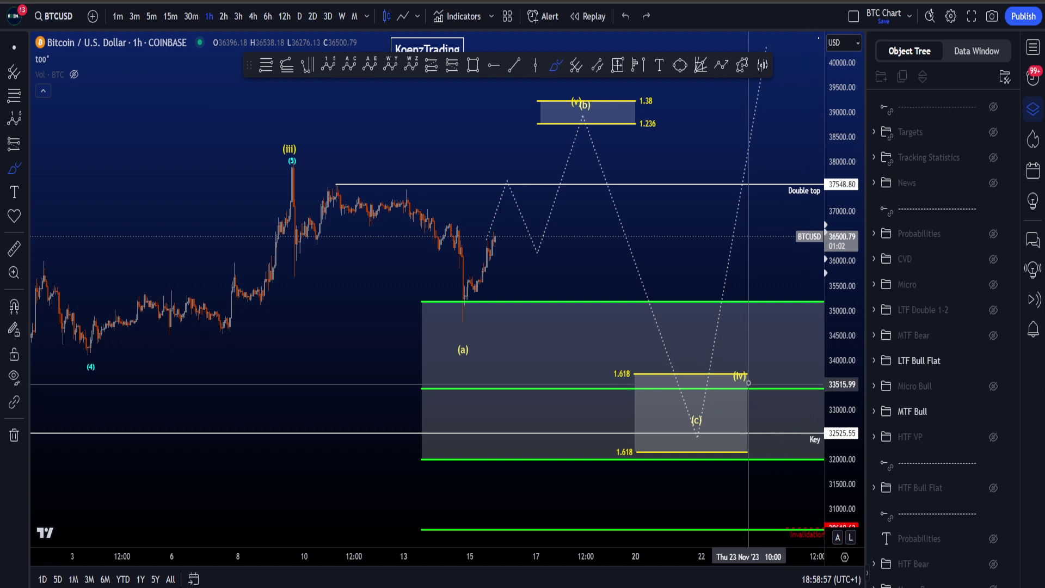
mouse_move(743, 360)
left_mouse_down()
mouse_move(753, 402)
mouse_move(732, 365)
left_mouse_up()
key("Delete")
Step: Brush from the (iii) label through the (c) target and up past the chart's edge, circle (iv), and delete the strokes
mouse_move(289, 131)
left_mouse_down()
mouse_move(274, 165)
mouse_move(553, 366)
mouse_move(742, 369)
mouse_move(822, 143)
left_mouse_up()
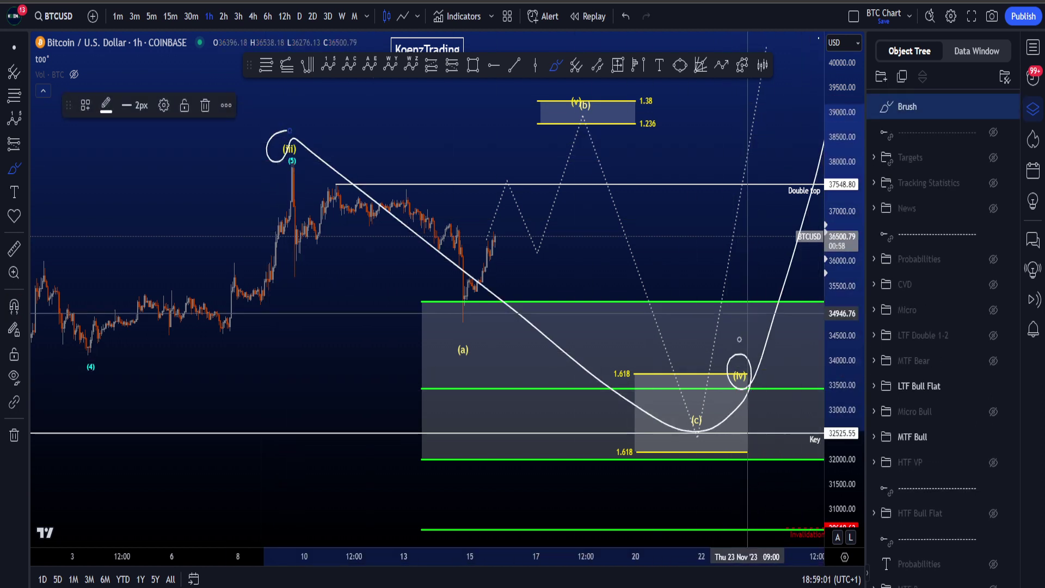
key("Delete")
left_click_drag(746, 363, 749, 376)
key("Delete")
Step: Circle the October consolidation before turquoise wave (1) and delete the stroke
scroll(728, 446, "down", 4)
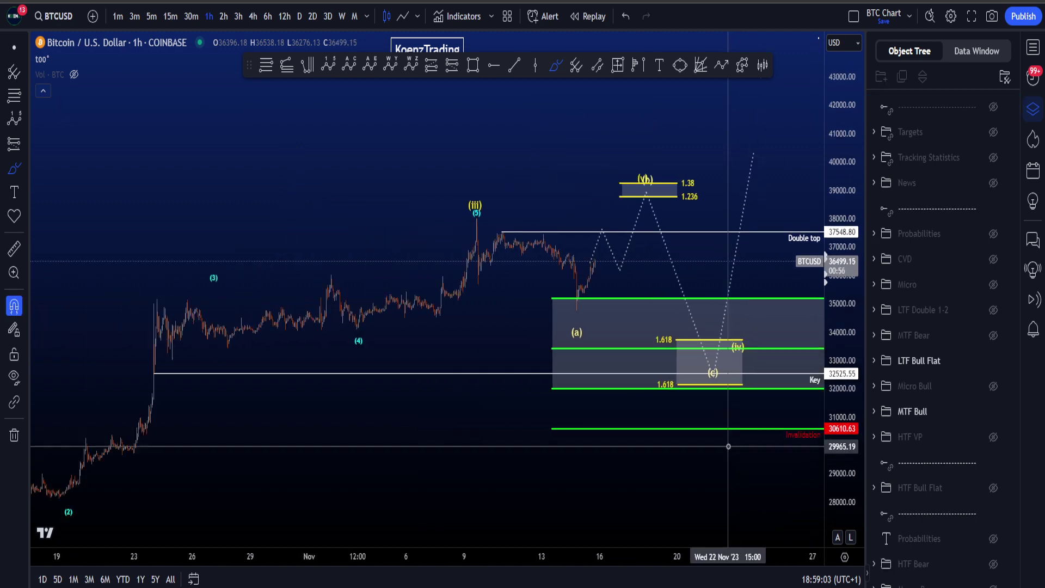
scroll(728, 446, "down", 3)
mouse_move(223, 500)
left_mouse_down()
mouse_move(103, 498)
mouse_move(326, 499)
left_mouse_up()
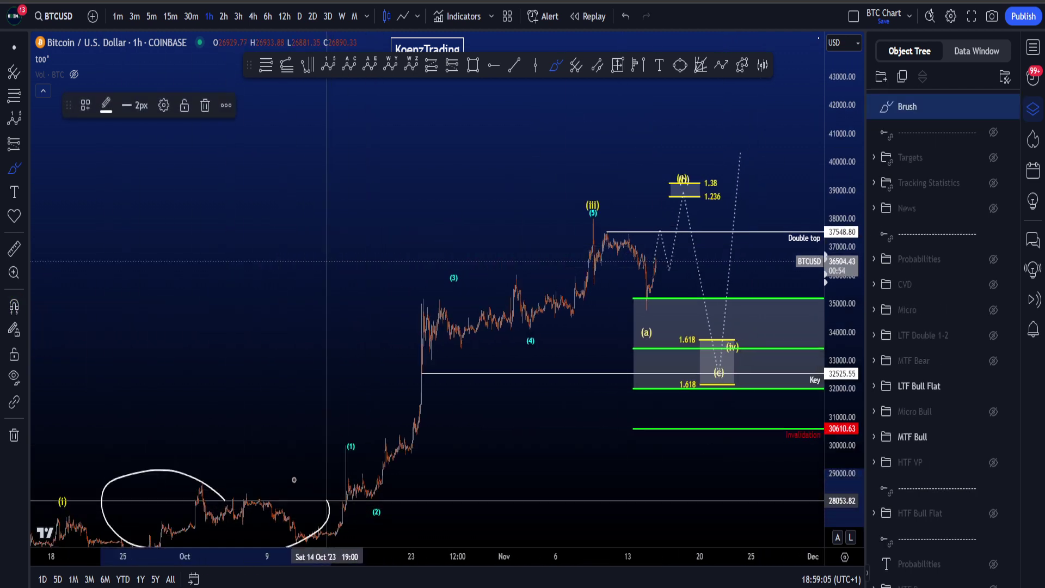
key("Delete")
scroll(718, 436, "up", 3)
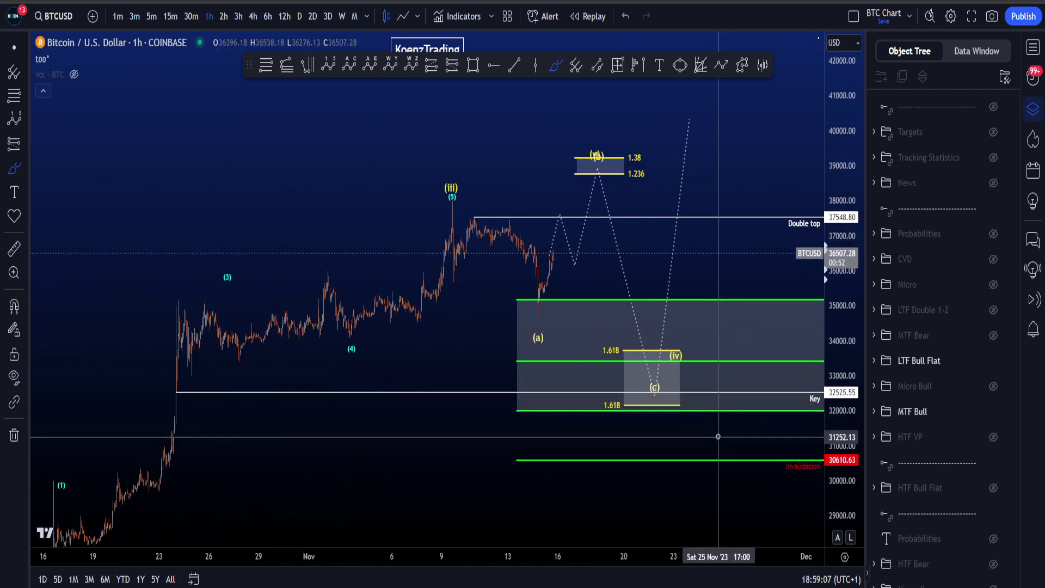
scroll(718, 437, "up", 2)
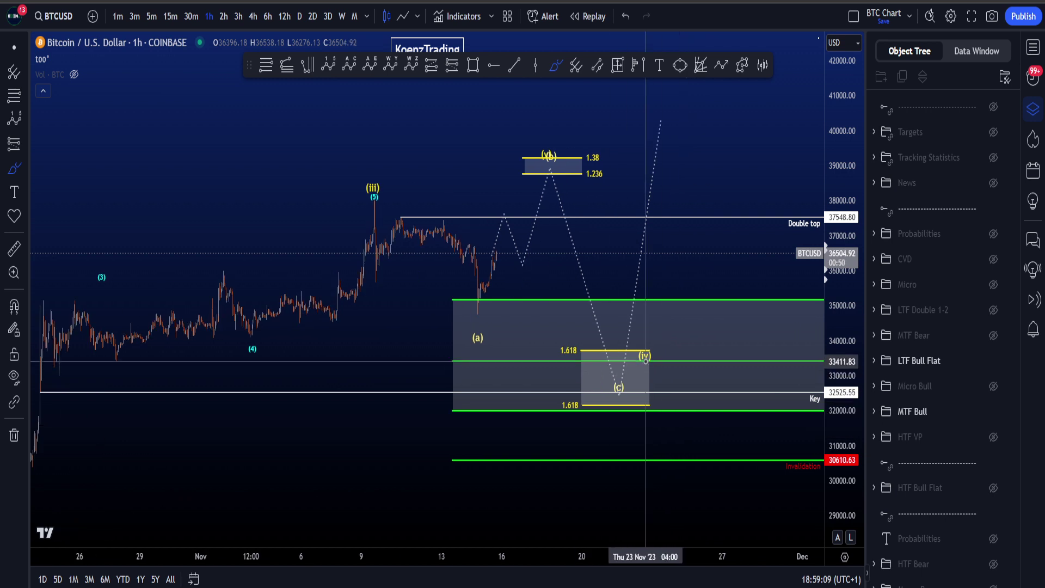
Step: Brush the turn at the (c) target zone and the rise toward the double top level, and delete both strokes
left_click_drag(841, 383, 841, 361)
mouse_move(590, 341)
left_mouse_down()
mouse_move(644, 351)
mouse_move(670, 256)
left_mouse_up()
left_click_drag(658, 244, 685, 230)
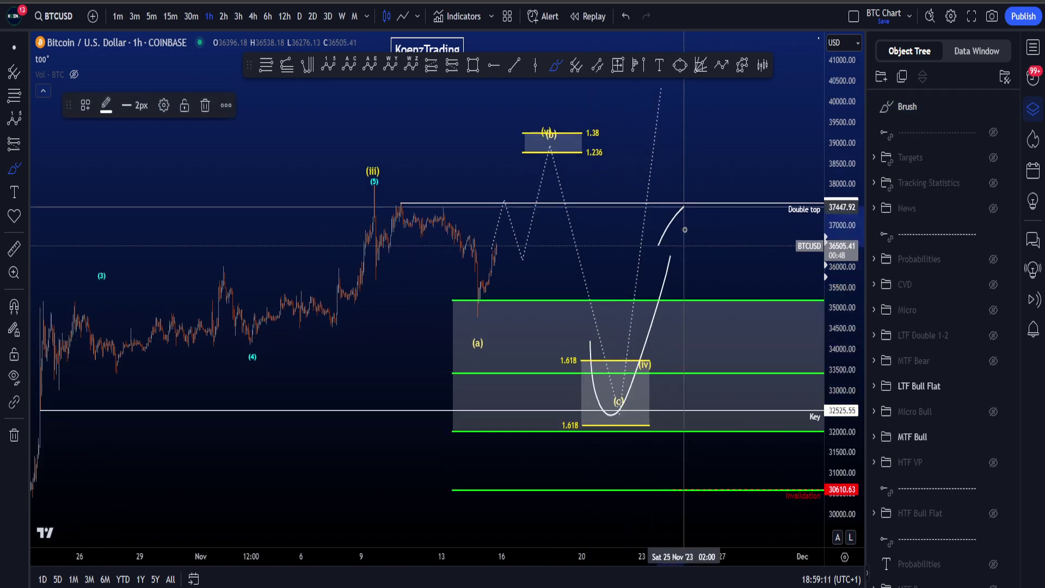
key("Delete")
scroll(527, 223, "up", 3)
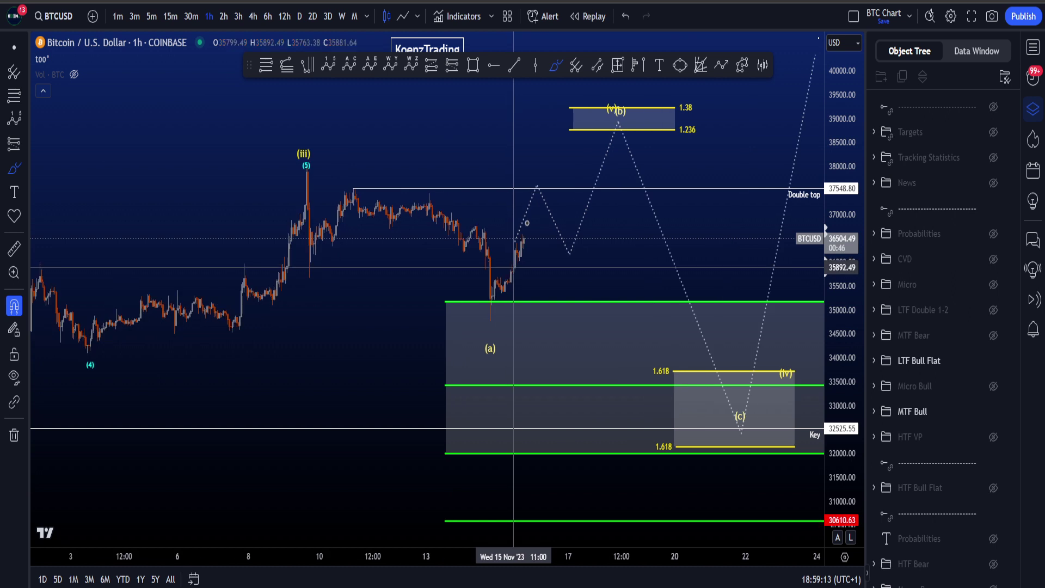
Step: Brush the rise from the (a) low above the double top level, mark the (iii) high, repeat the rise, and undo each stroke
left_click_drag(587, 163, 571, 217)
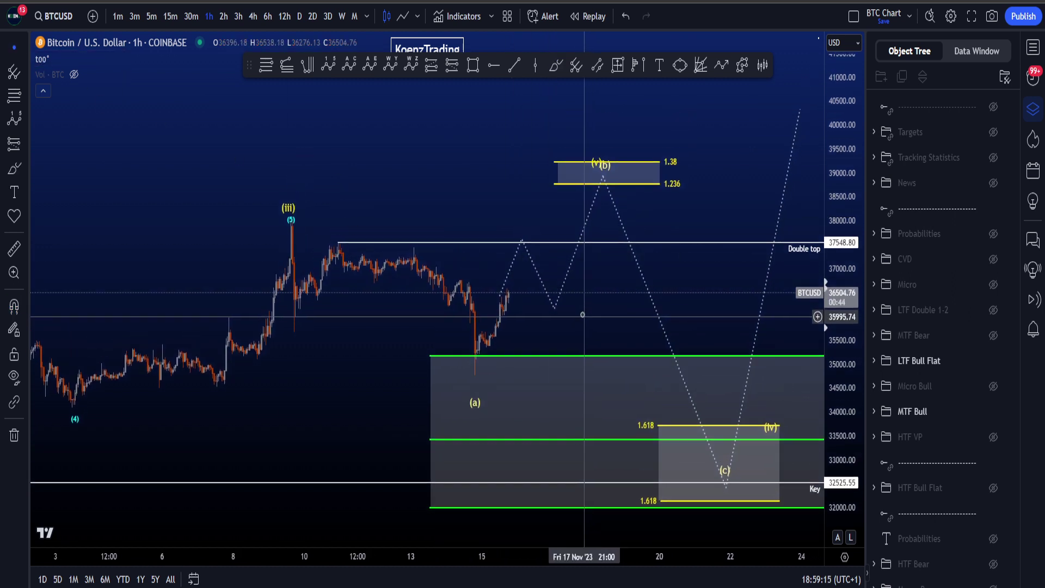
mouse_move(463, 357)
left_mouse_down()
mouse_move(453, 380)
mouse_move(481, 361)
mouse_move(534, 187)
left_mouse_up()
key("ctrl+z")
mouse_move(350, 216)
left_mouse_down()
mouse_move(381, 224)
mouse_move(238, 215)
left_mouse_up()
key("ctrl+z")
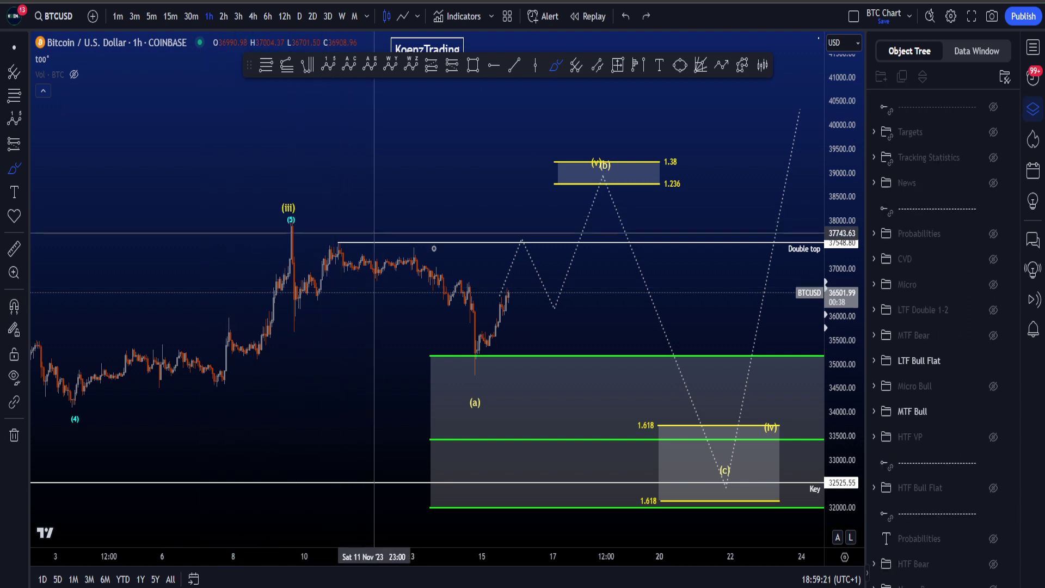
scroll(544, 305, "up", 2)
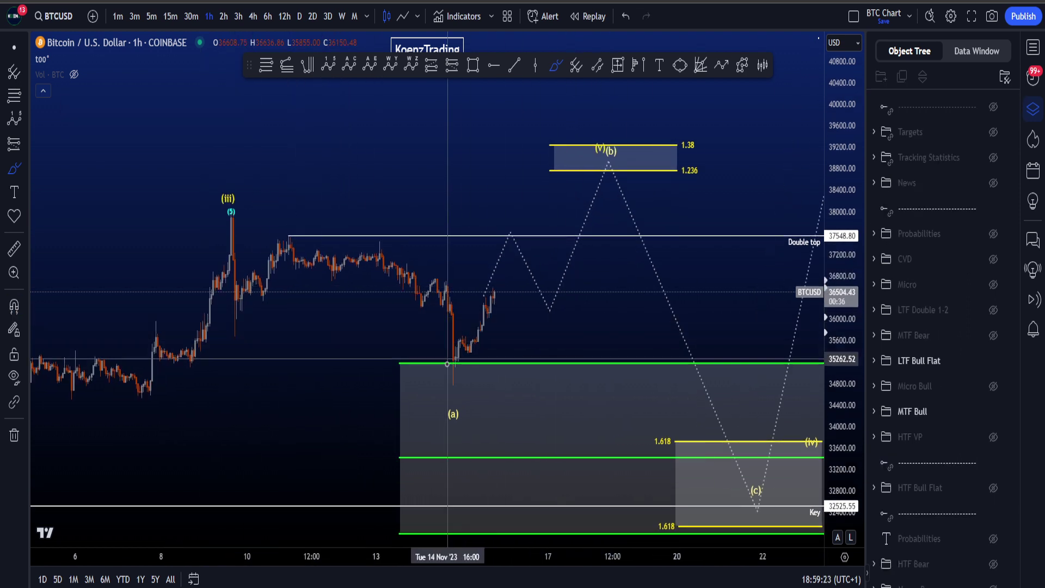
mouse_move(451, 365)
left_mouse_down()
mouse_move(602, 275)
mouse_move(483, 217)
left_mouse_up()
key("ctrl+z")
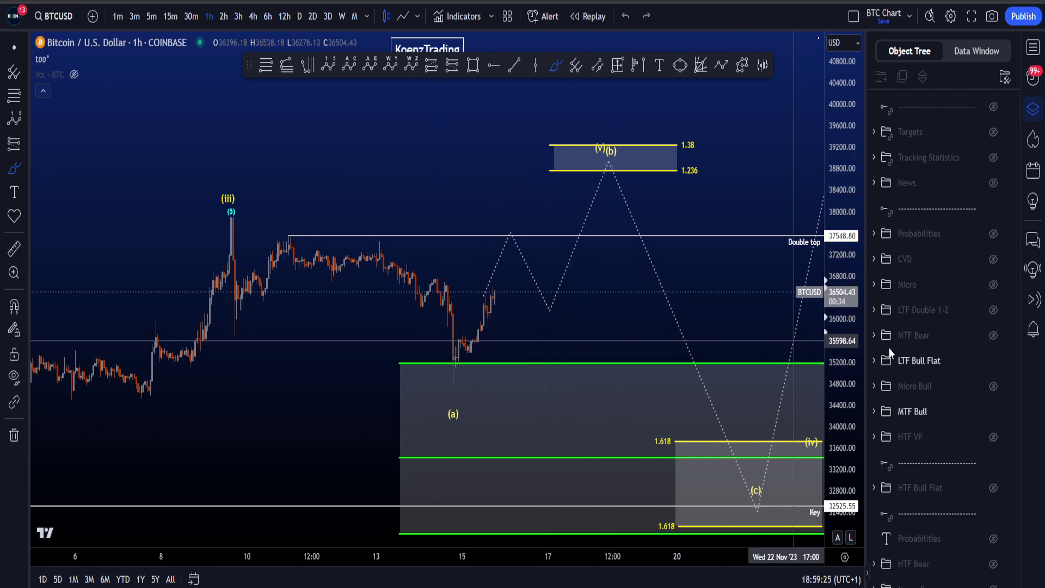
Step: Hide the MTF Bull and LTF Bull Flat drawings and show the Micro Bull drawings
left_click(994, 413)
left_click(995, 363)
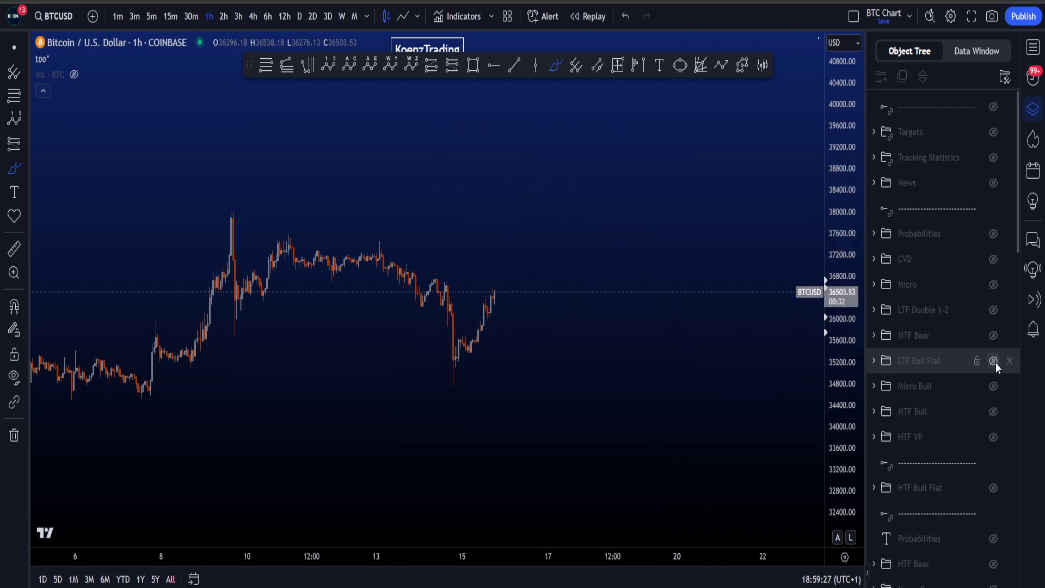
left_click(997, 387)
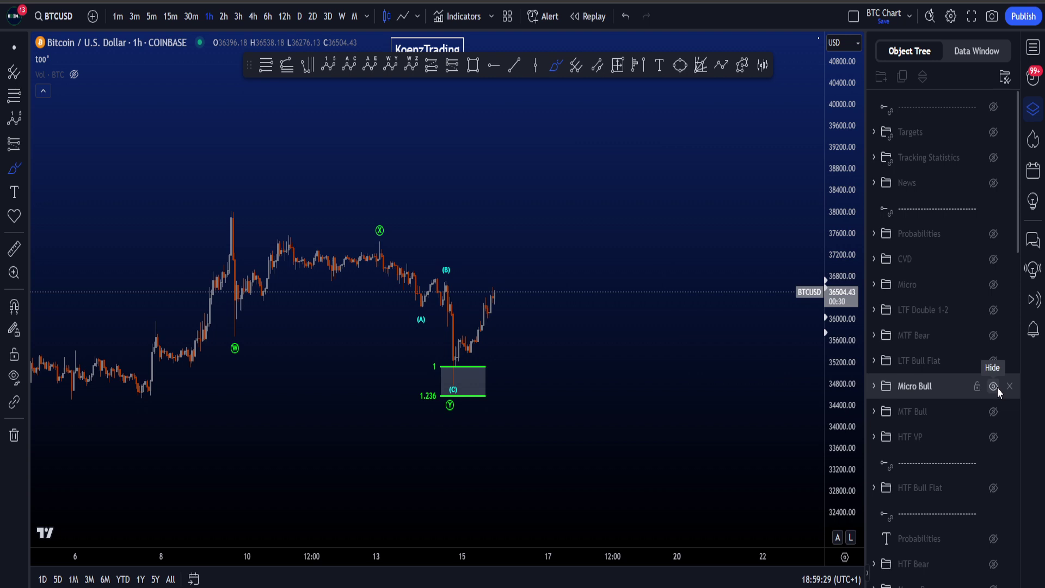
Step: Brush over the W-X-Y correction, undo the stroke, and swap the Micro Bull drawings for LTF Double 1-2
mouse_move(227, 229)
left_mouse_down()
mouse_move(238, 287)
mouse_move(434, 345)
left_mouse_up()
key("ctrl+z")
left_click(994, 388)
left_click(993, 310)
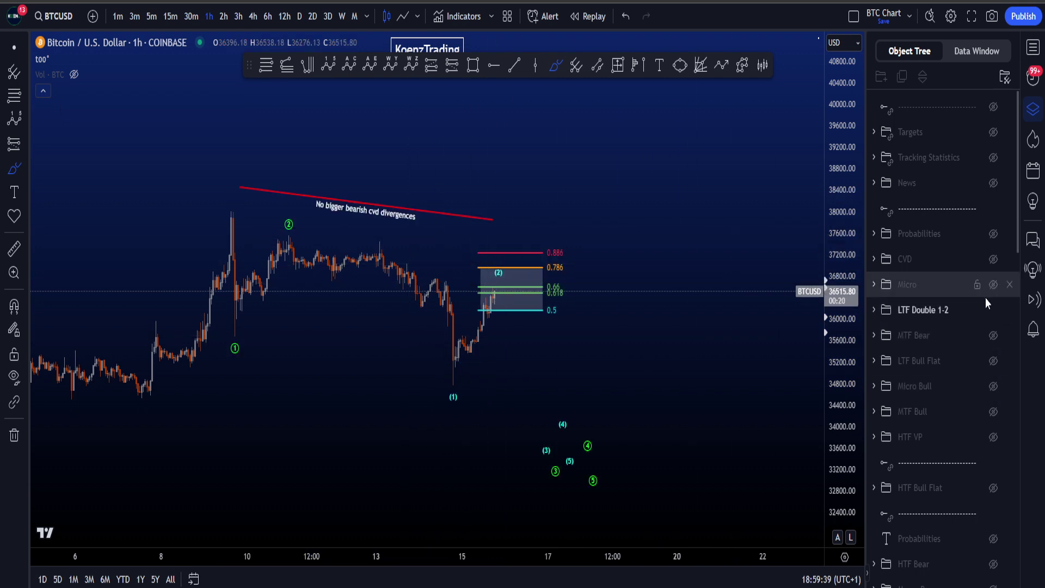
Step: Show the Micro drawings in place of LTF Double 1-2, brush over the latest candles by the 3-wavey label, and delete the stroke
left_click(993, 285)
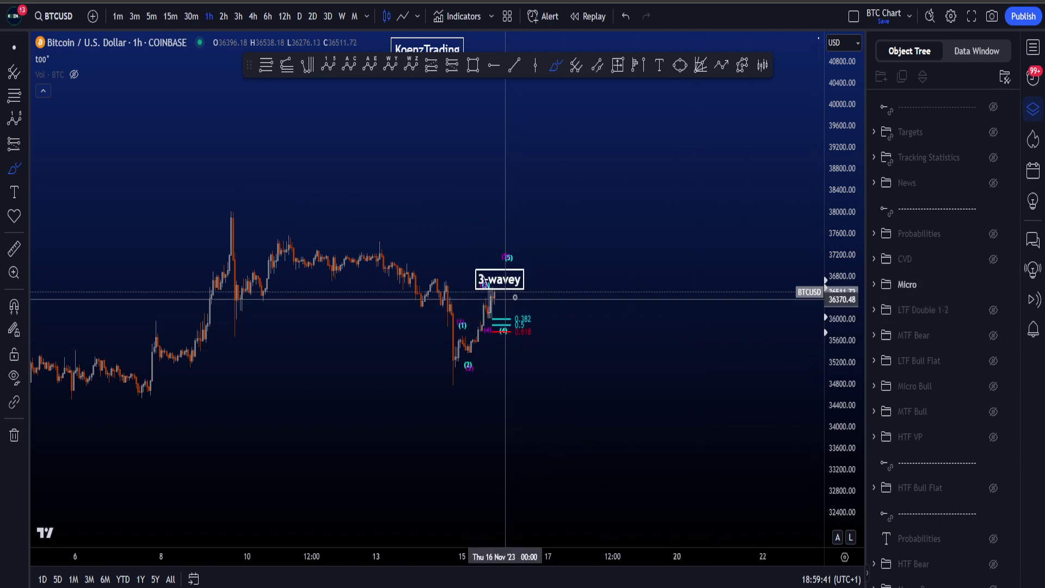
mouse_move(491, 297)
left_mouse_down()
mouse_move(505, 324)
mouse_move(522, 283)
left_mouse_up()
key("Delete")
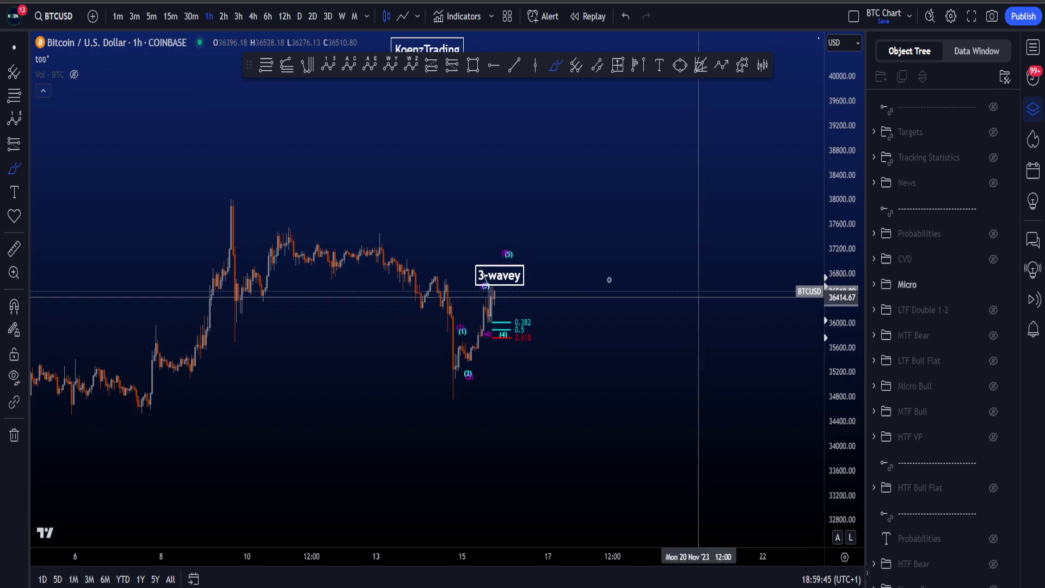